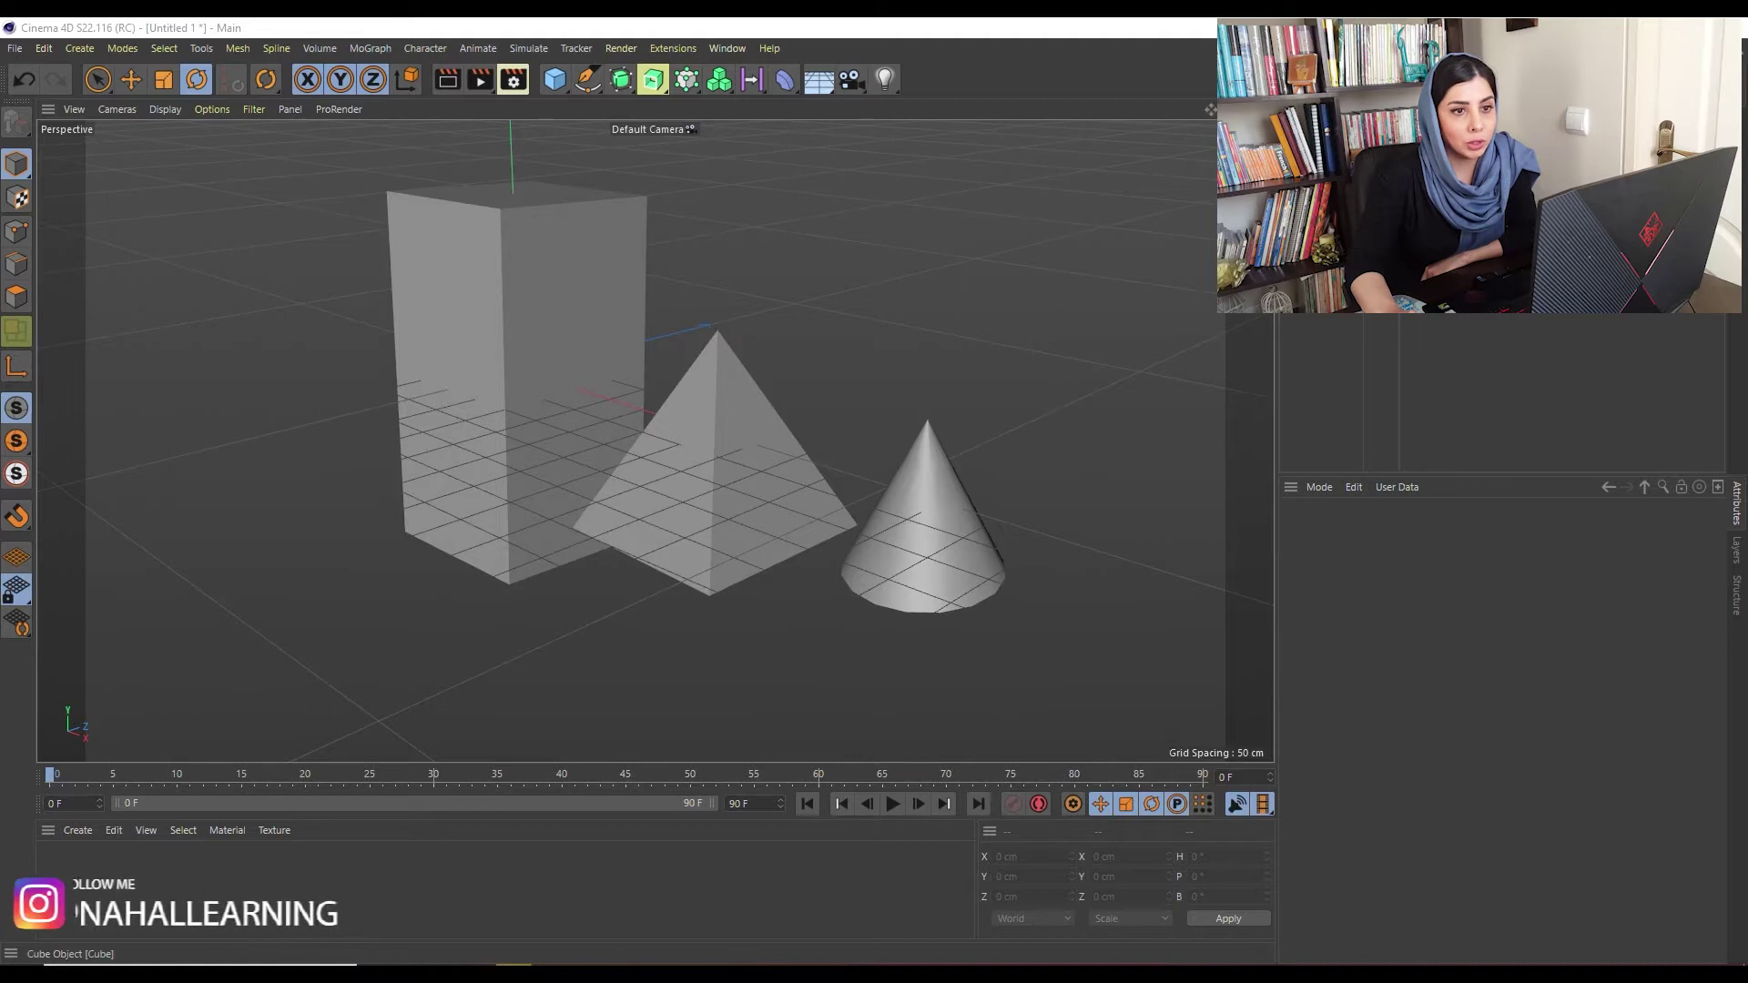
Step: Select the tall box and change its Basic tab name from Cube to 'Cube wonder'
left_click(519, 383)
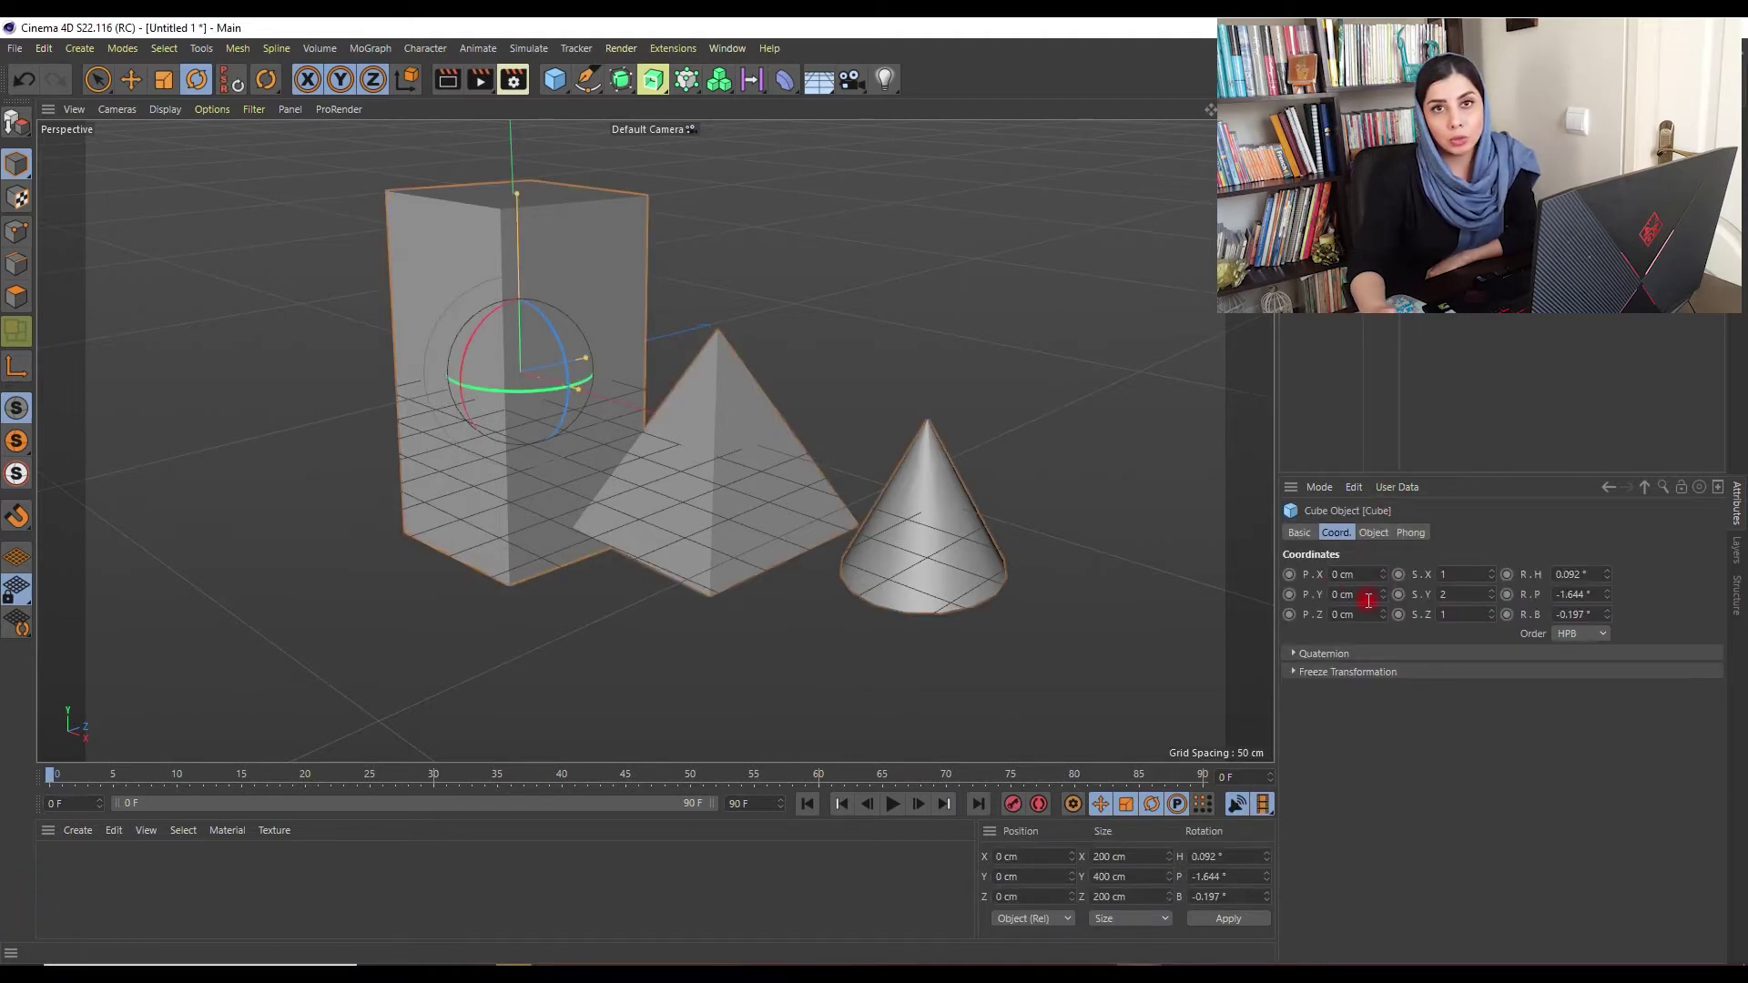
left_click(1299, 533)
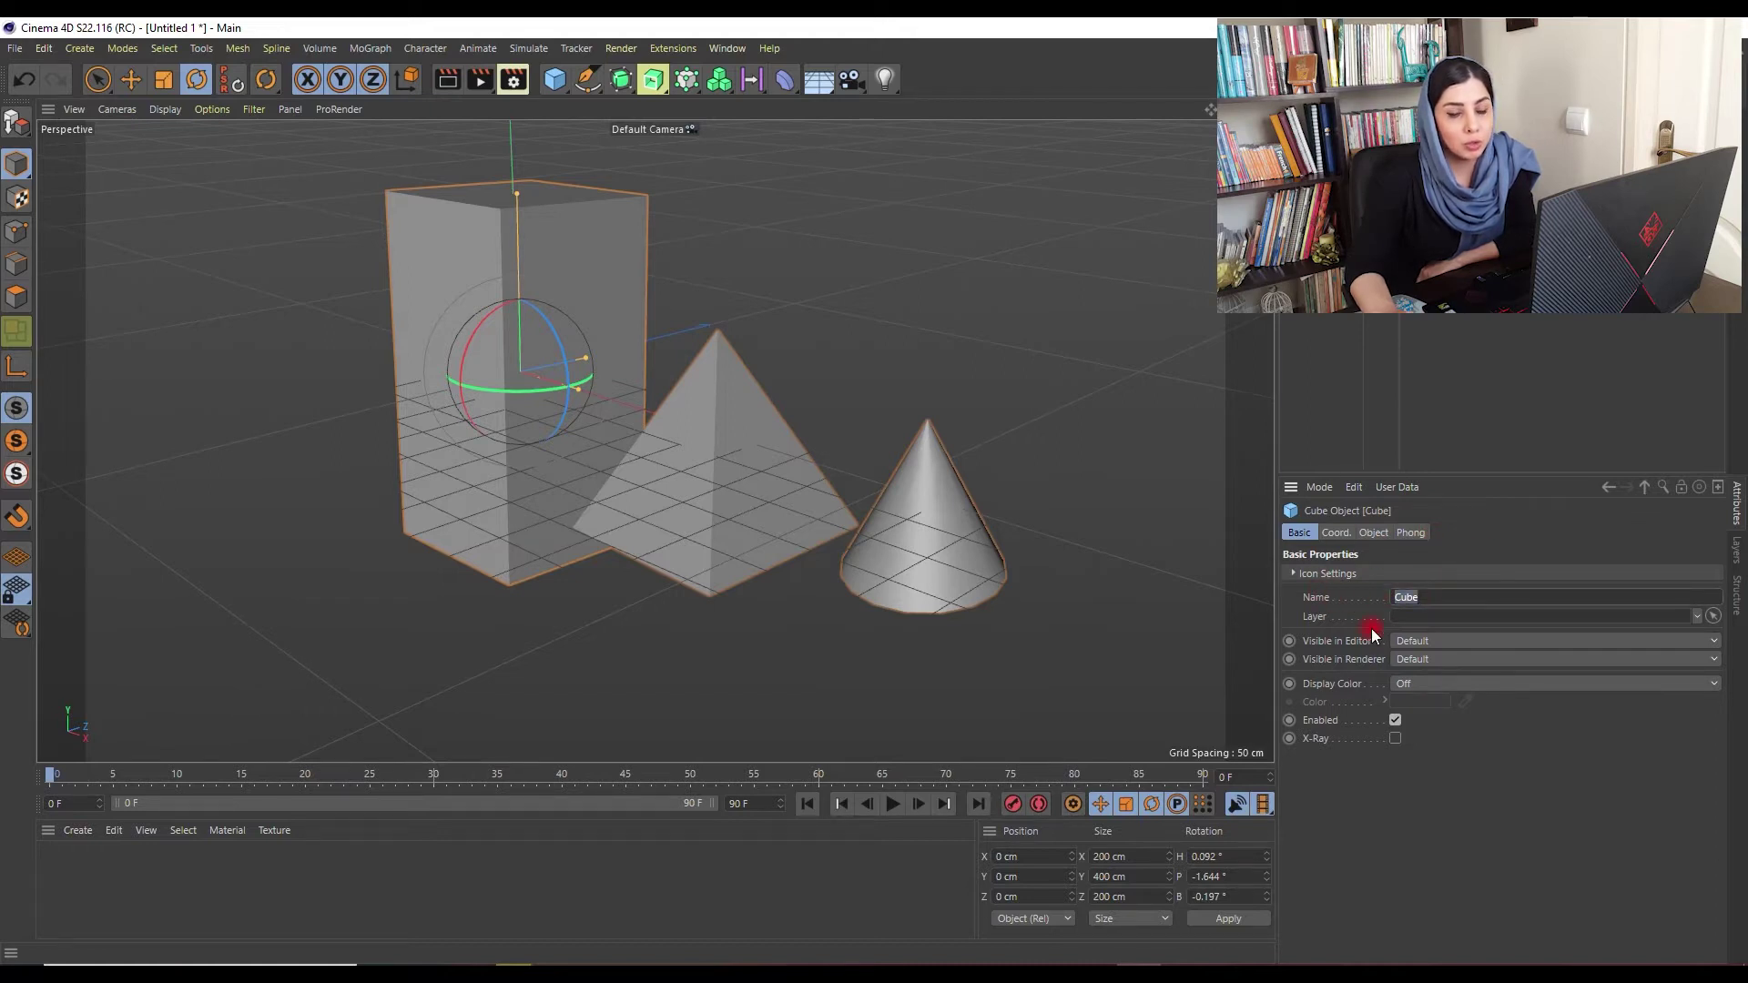
left_click(1490, 596)
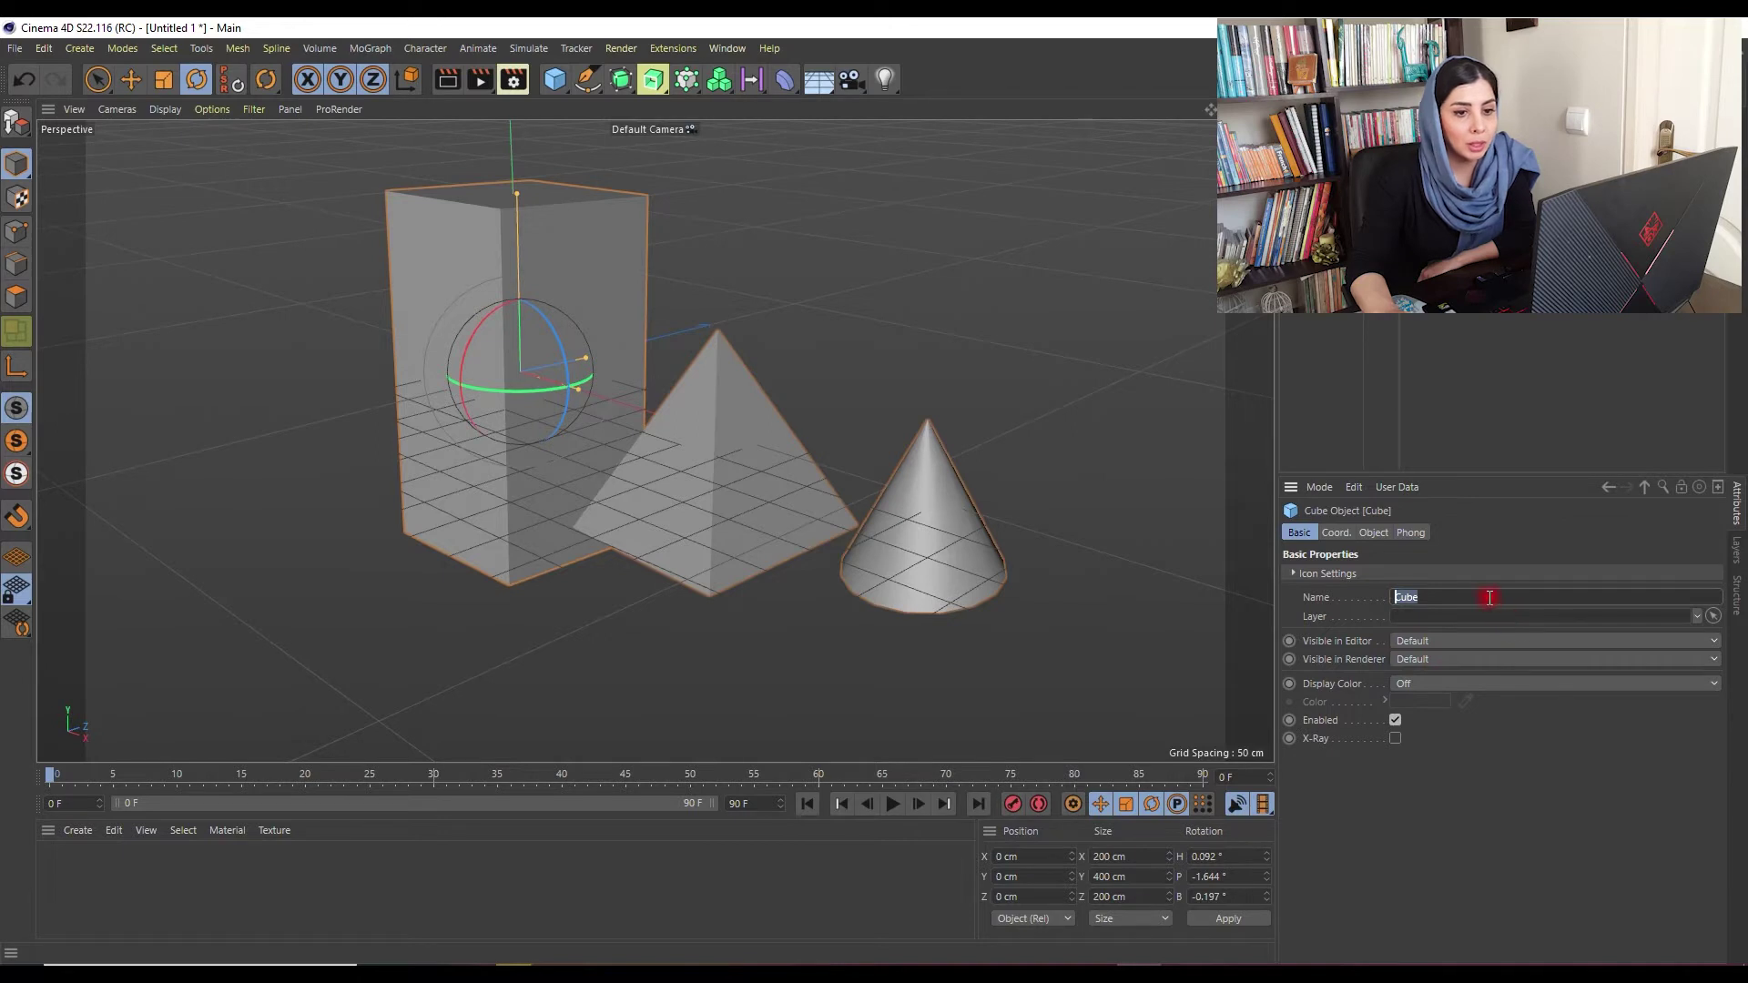
type("wonder")
key("Return")
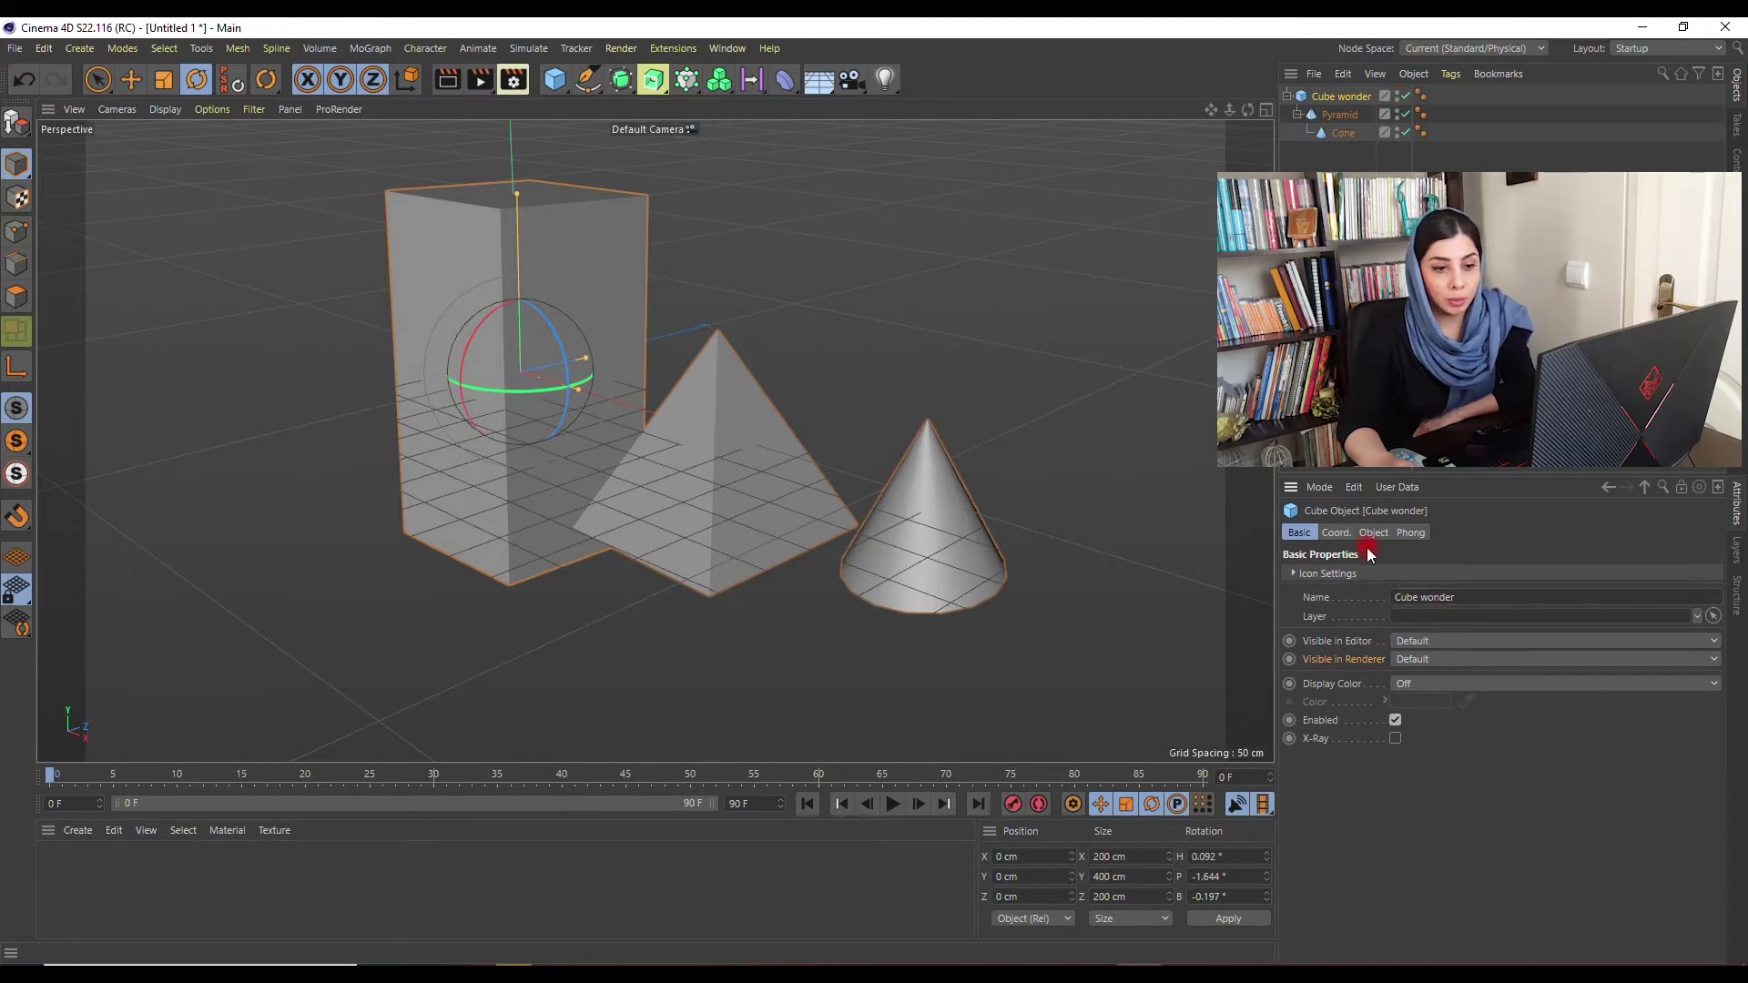
Step: Set Cube wonder's Display Color to Automatic, then back to Off, and view its Coord. values
left_click(1411, 685)
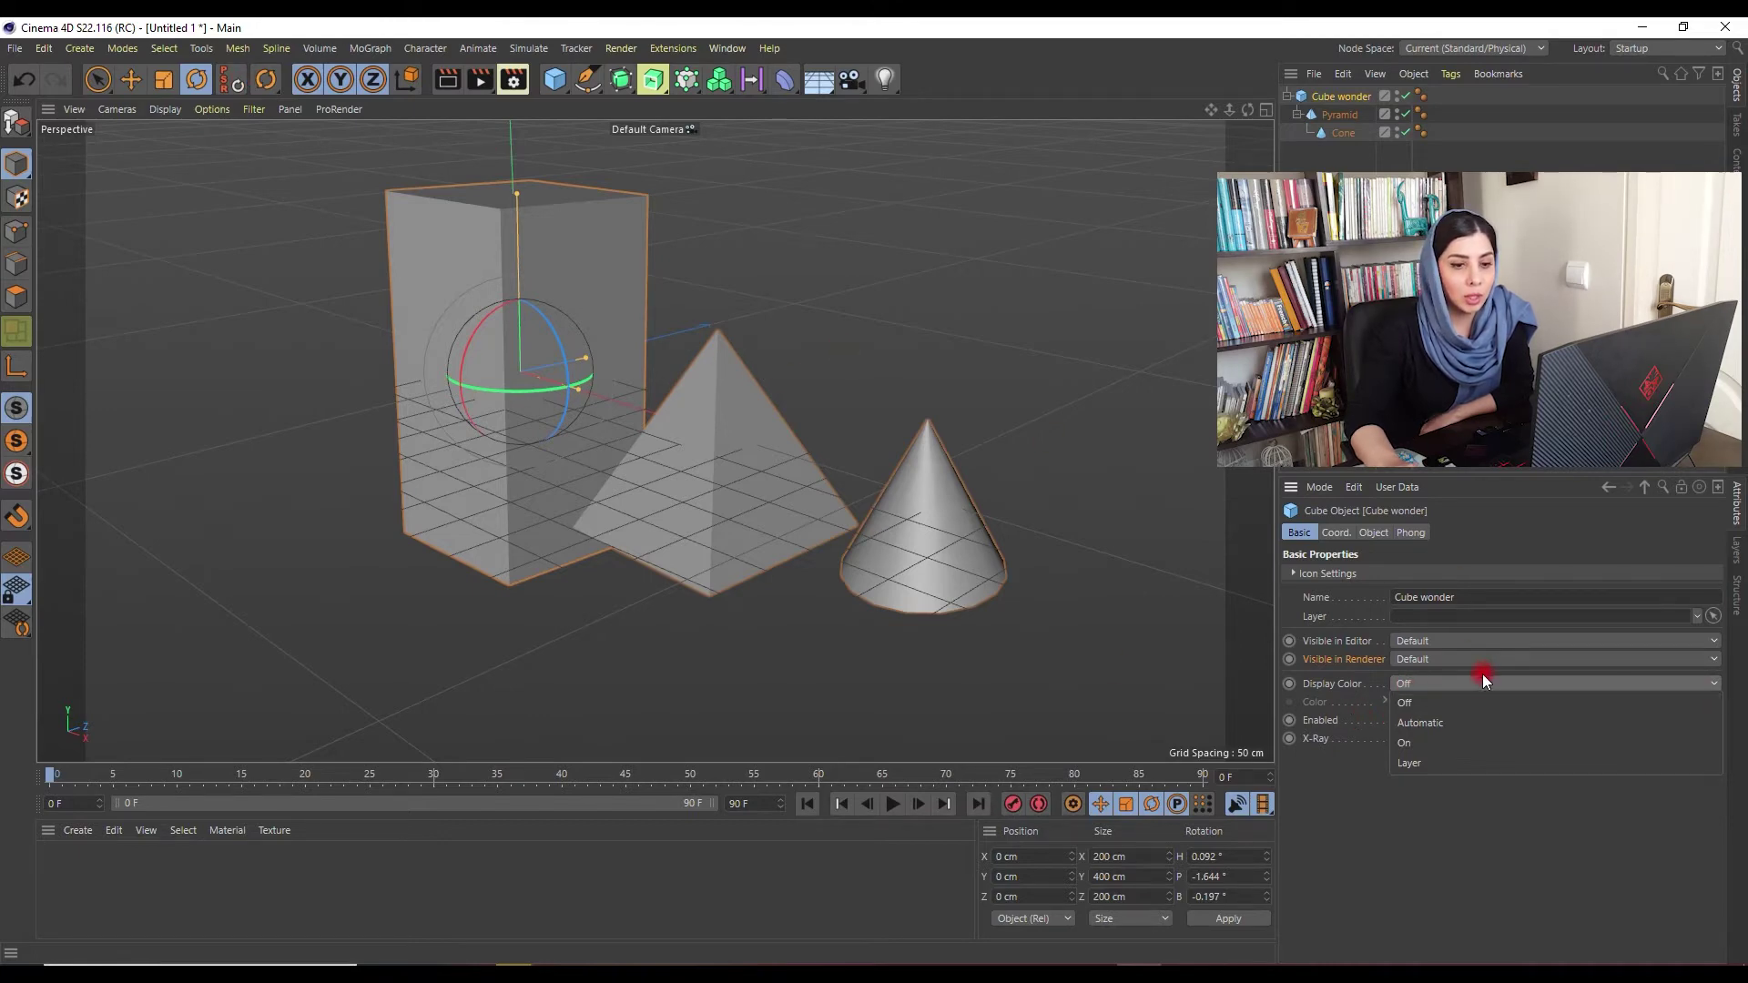
left_click(1439, 719)
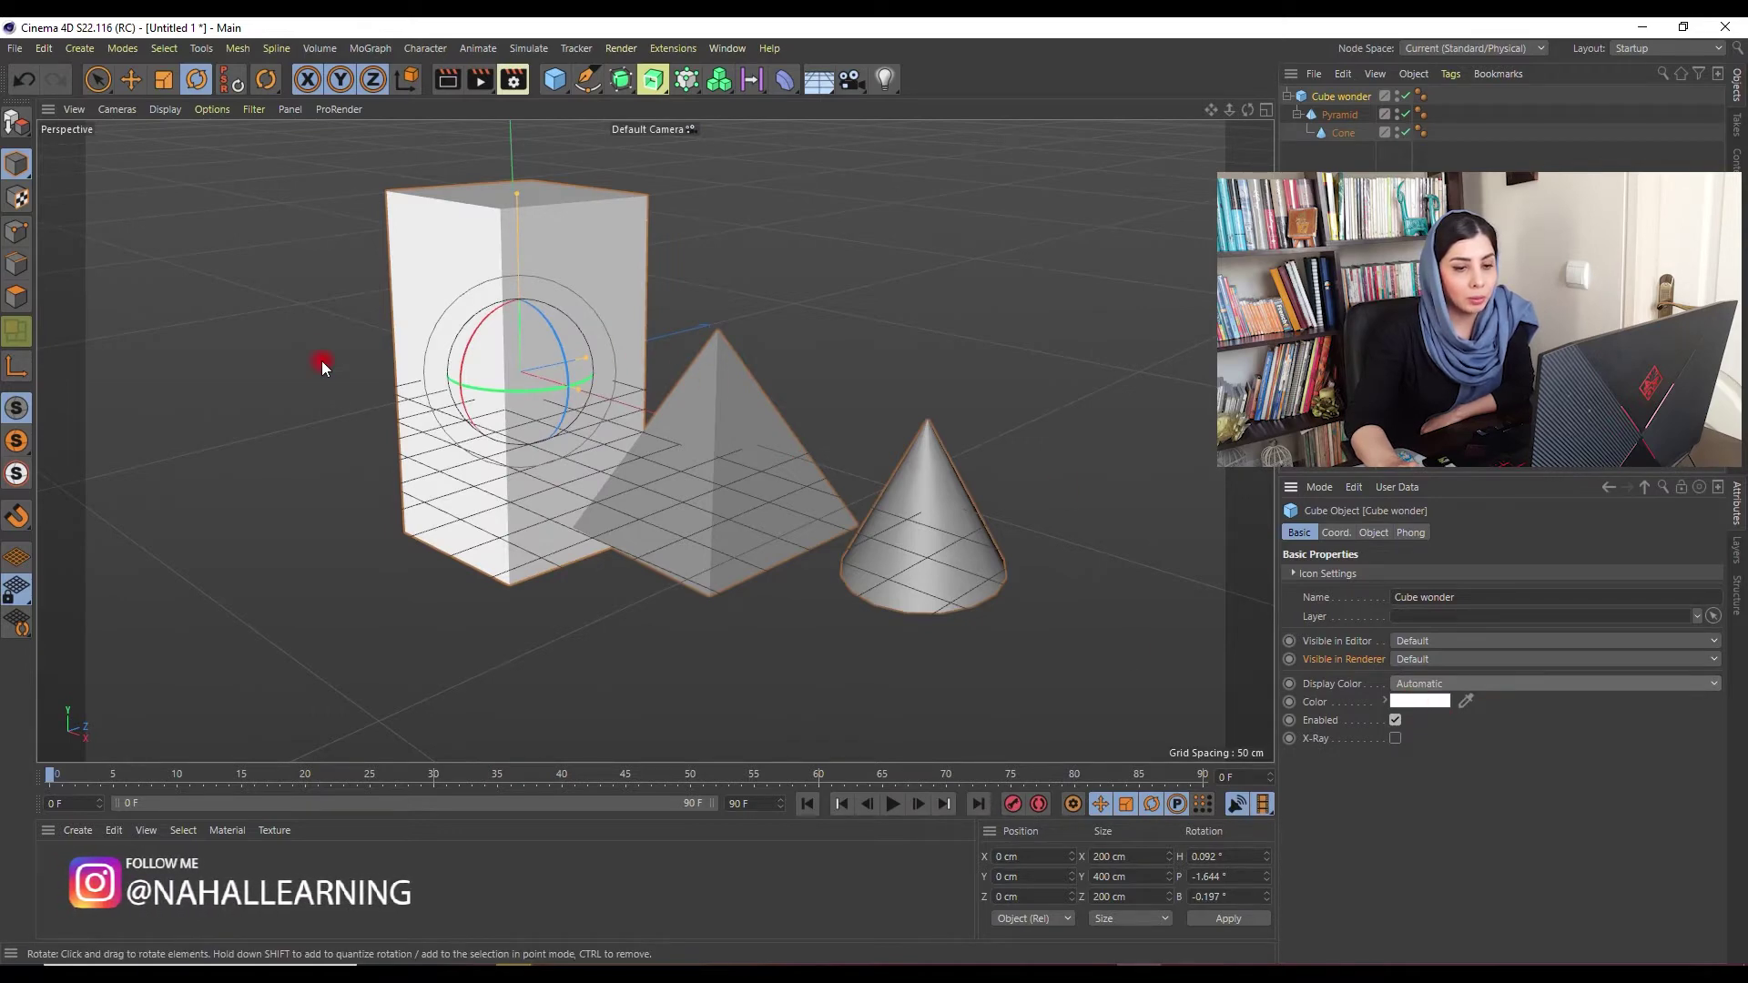
left_click(1443, 685)
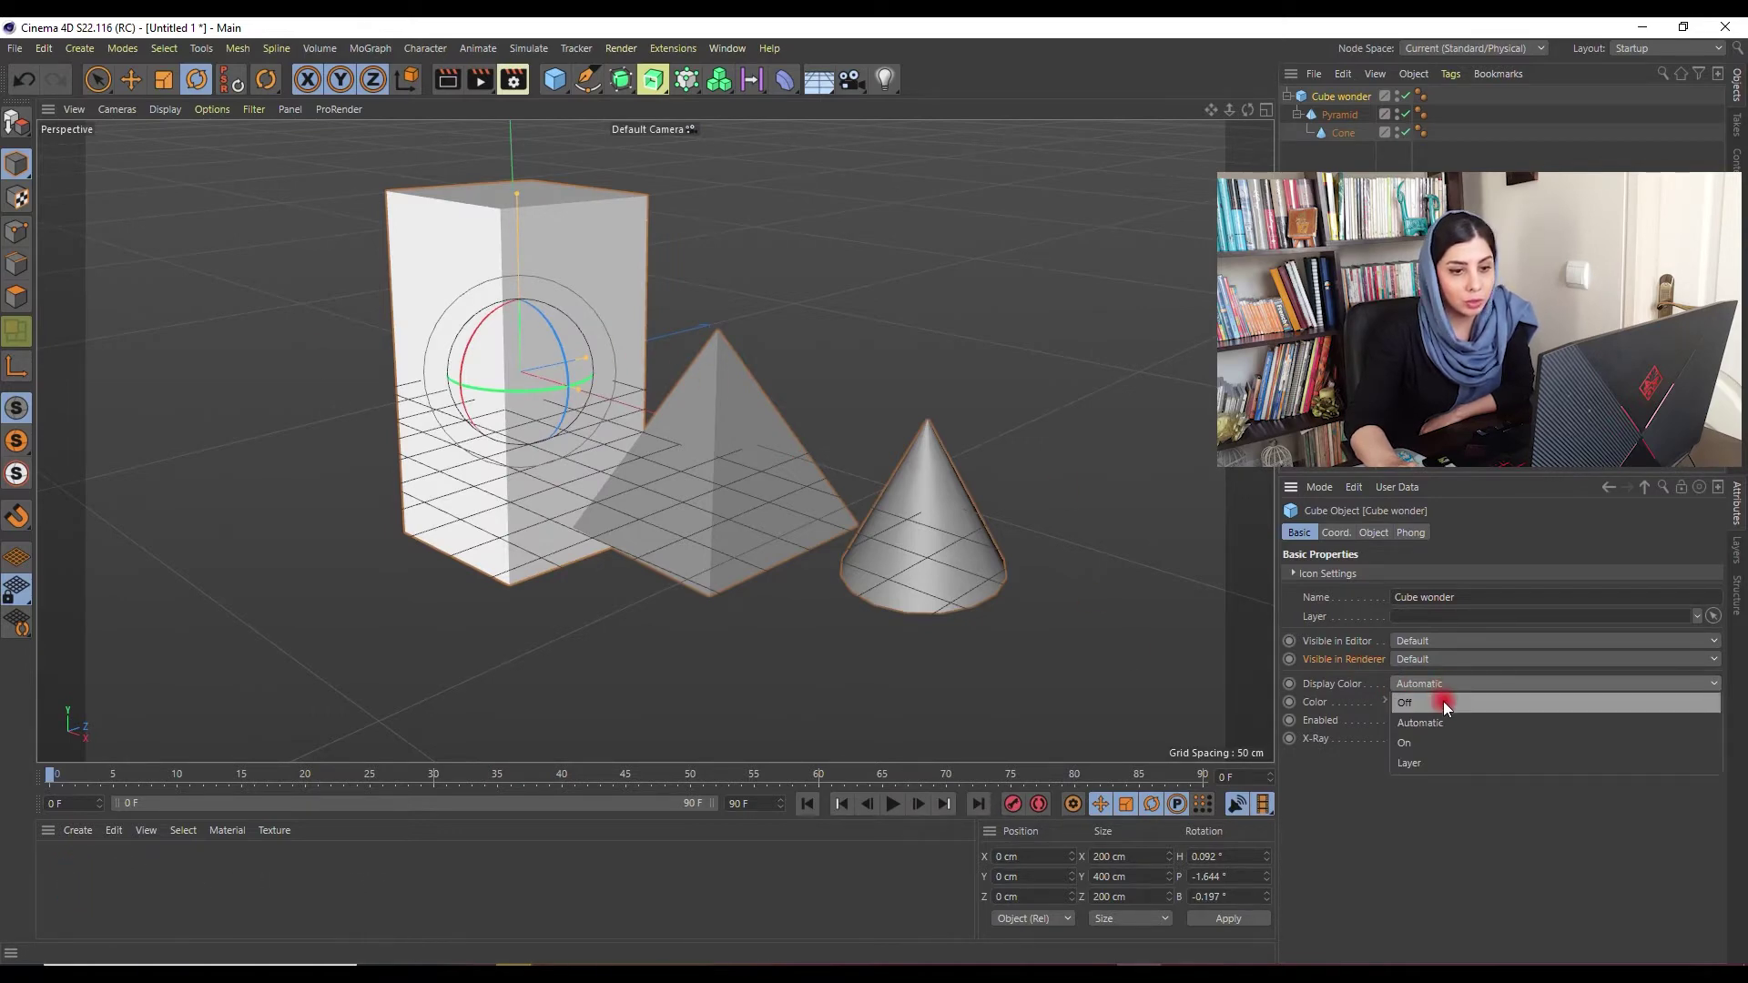
left_click(1444, 702)
left_click(1336, 532)
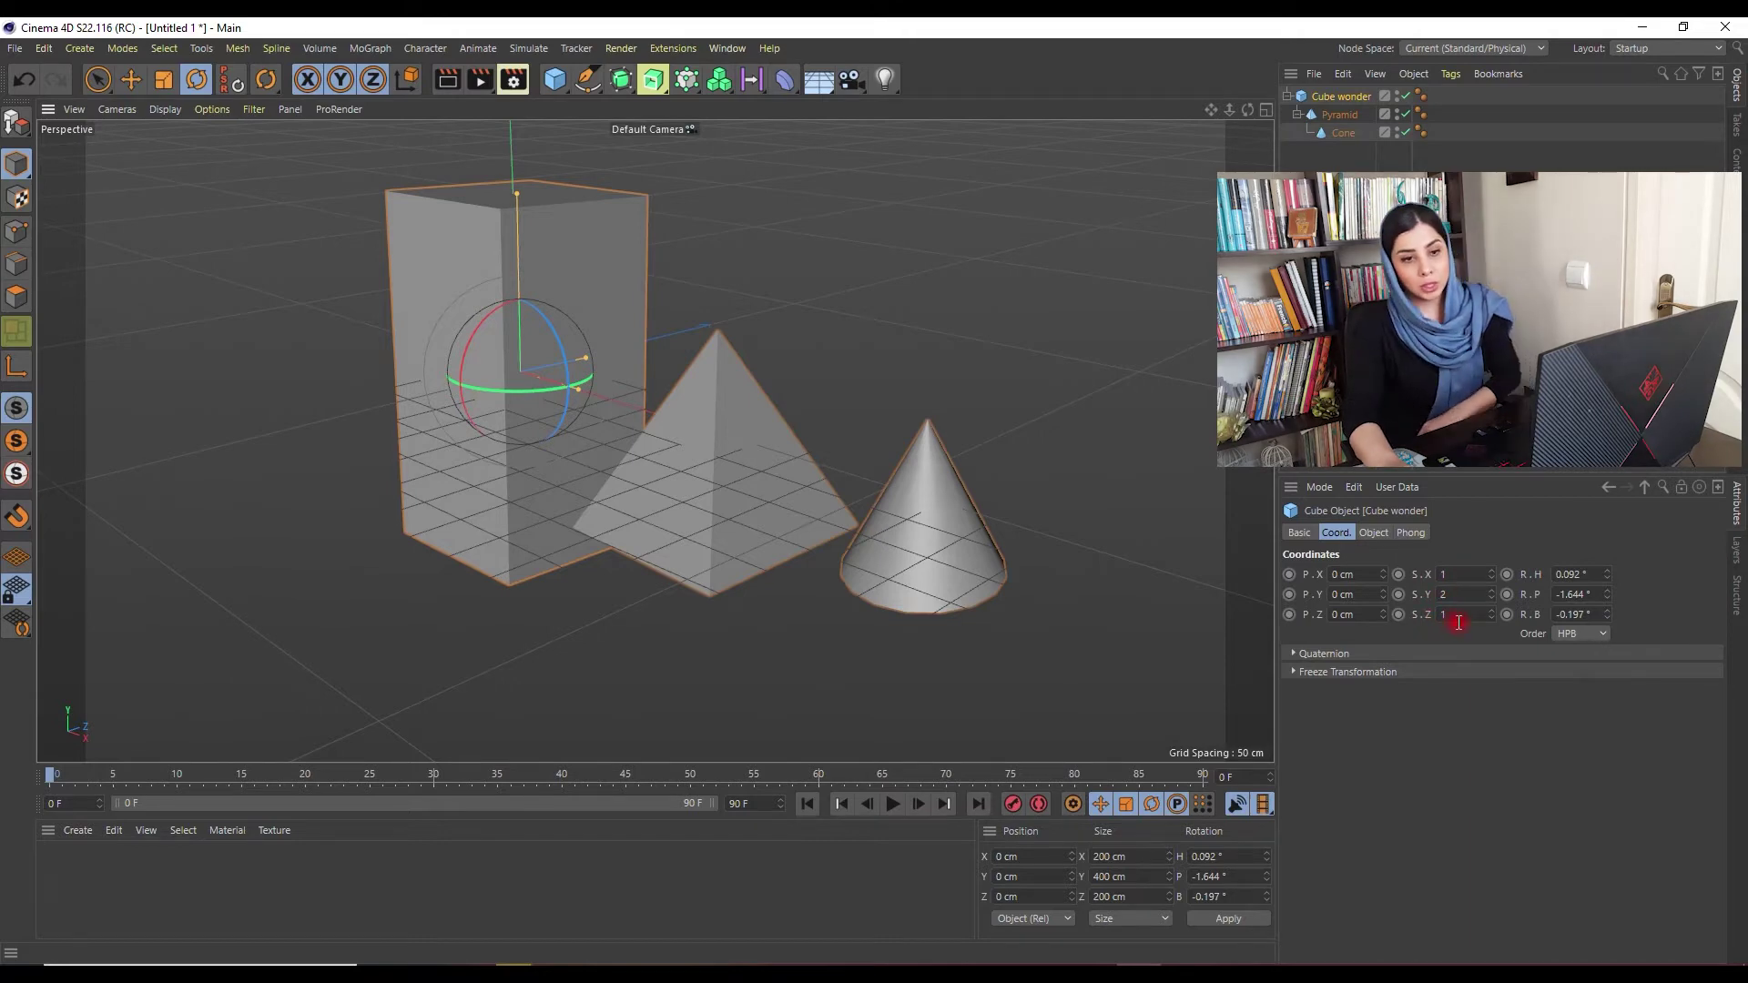
Step: Adjust Cube wonder's Y scale to 1.81, then select the pyramid and the cone
left_click_drag(1490, 597, 1490, 597)
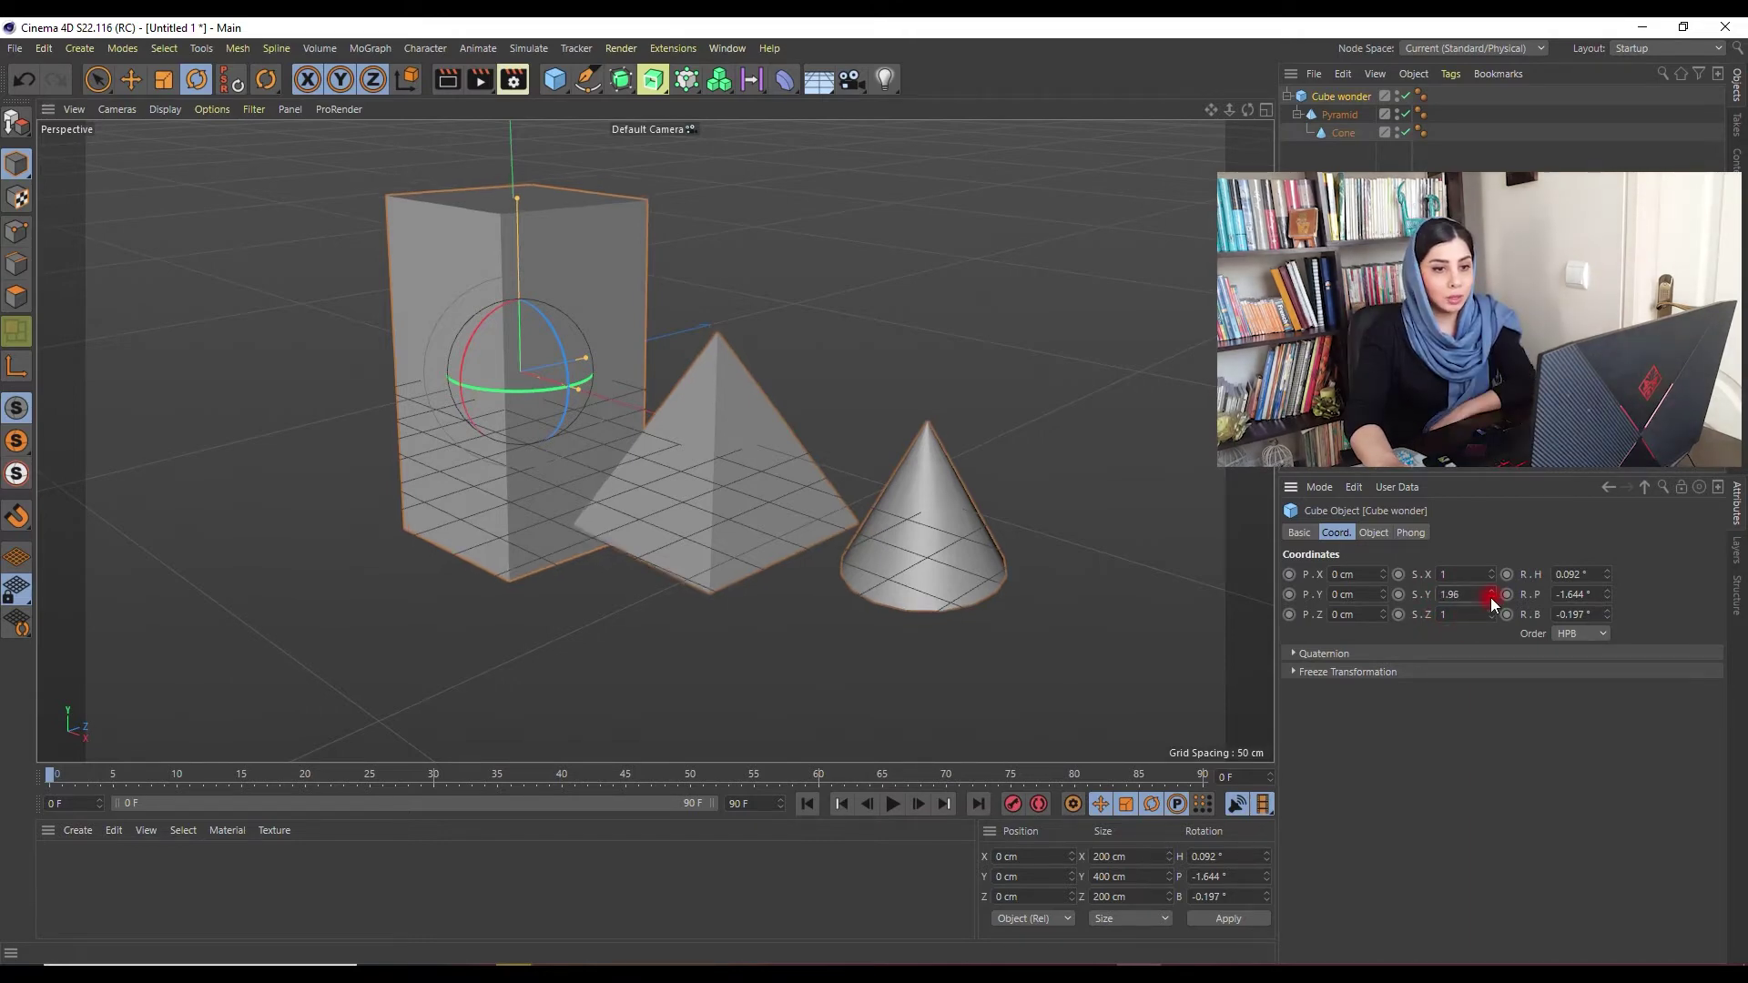
left_click_drag(1493, 593, 1494, 590)
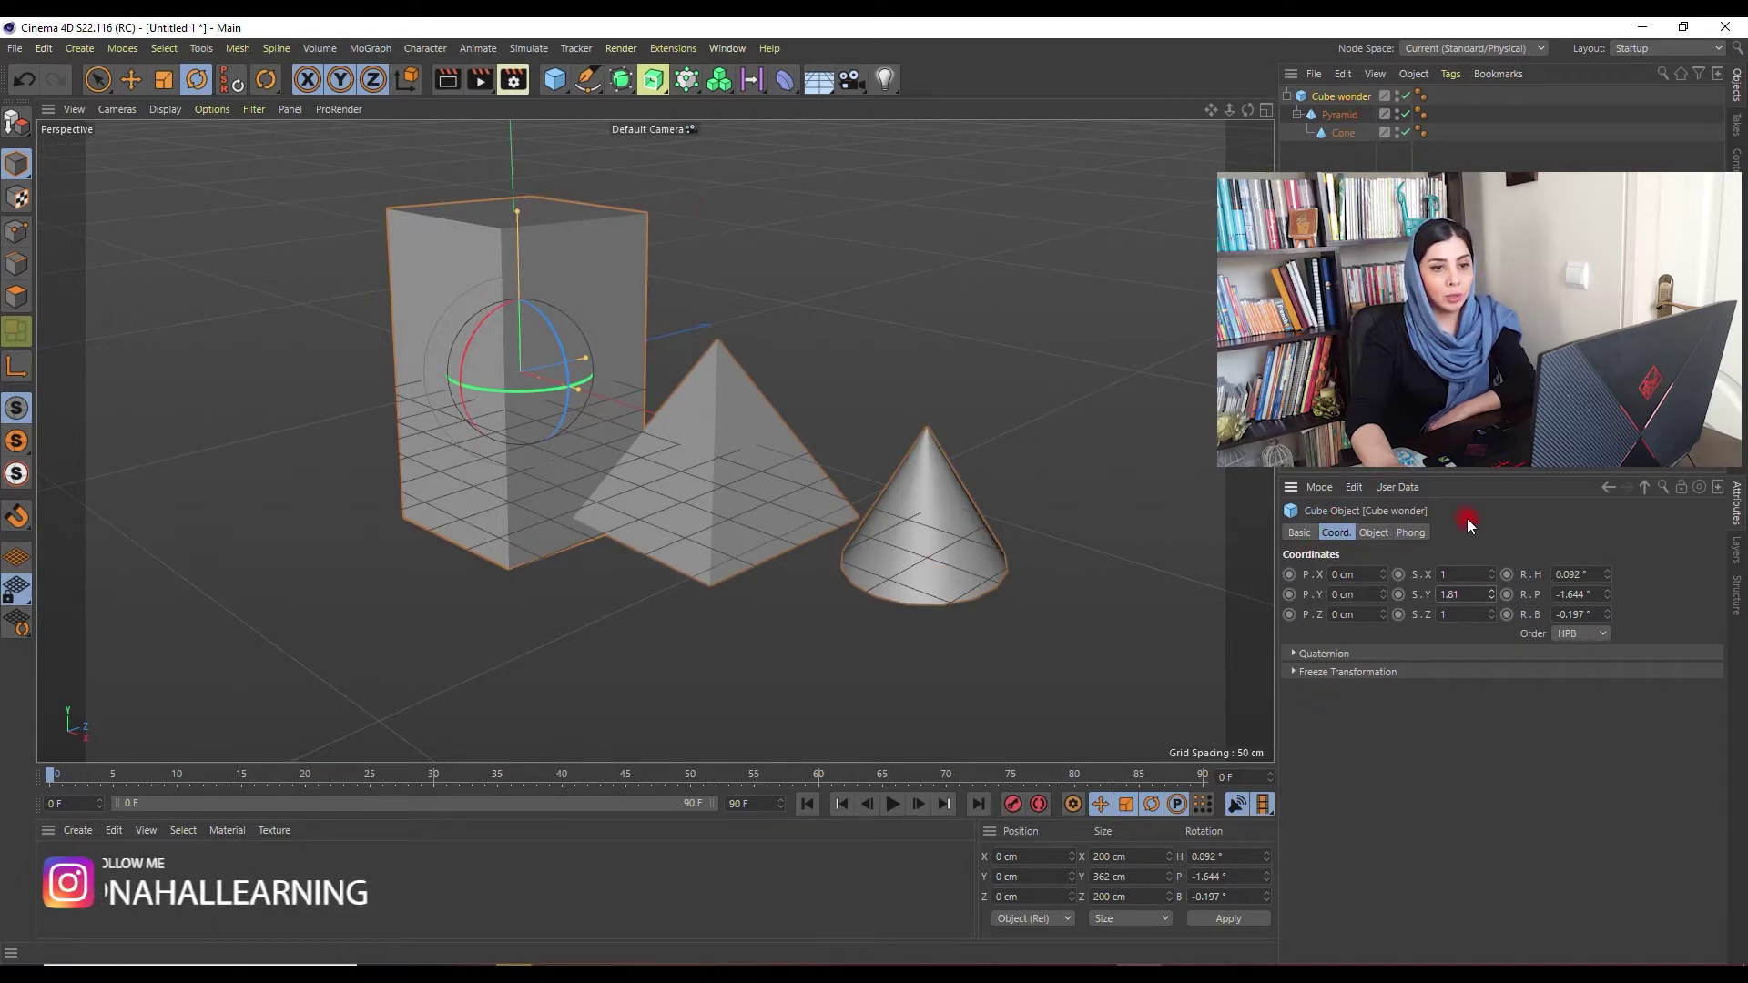
left_click(828, 523)
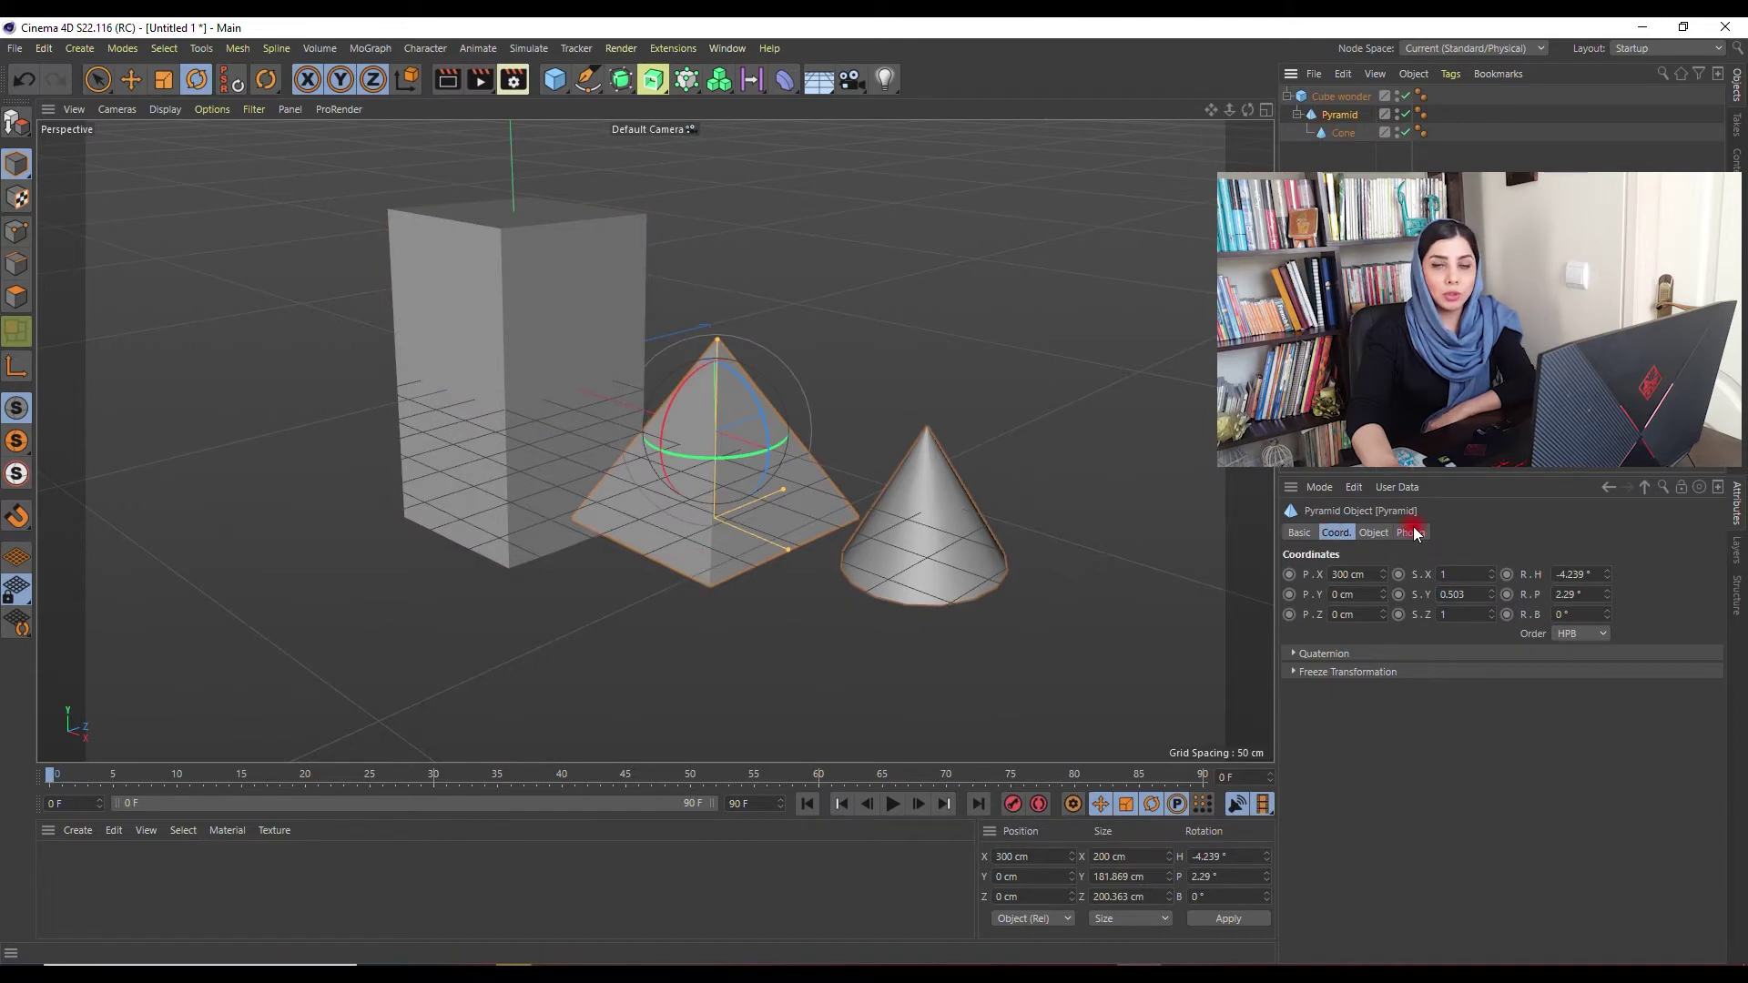
left_click(1344, 133)
key("e")
key("o")
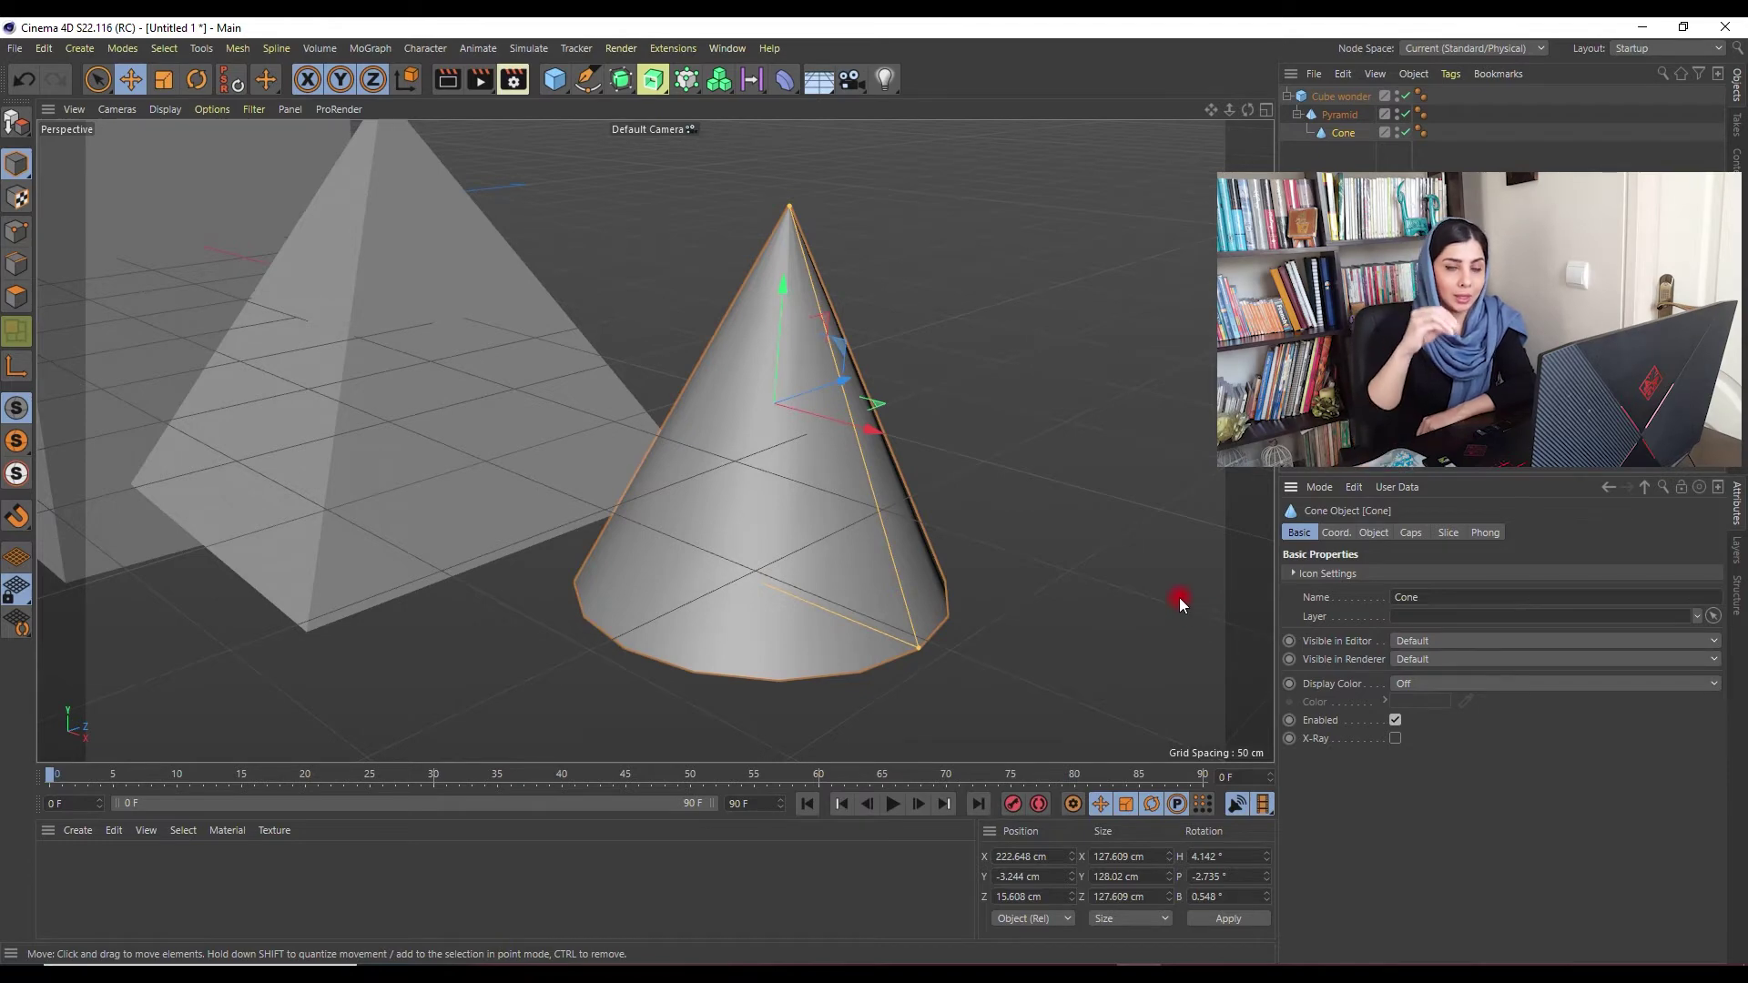
Step: Set the cone's Top Radius to 10 cm in its Object tab
left_click(1369, 534)
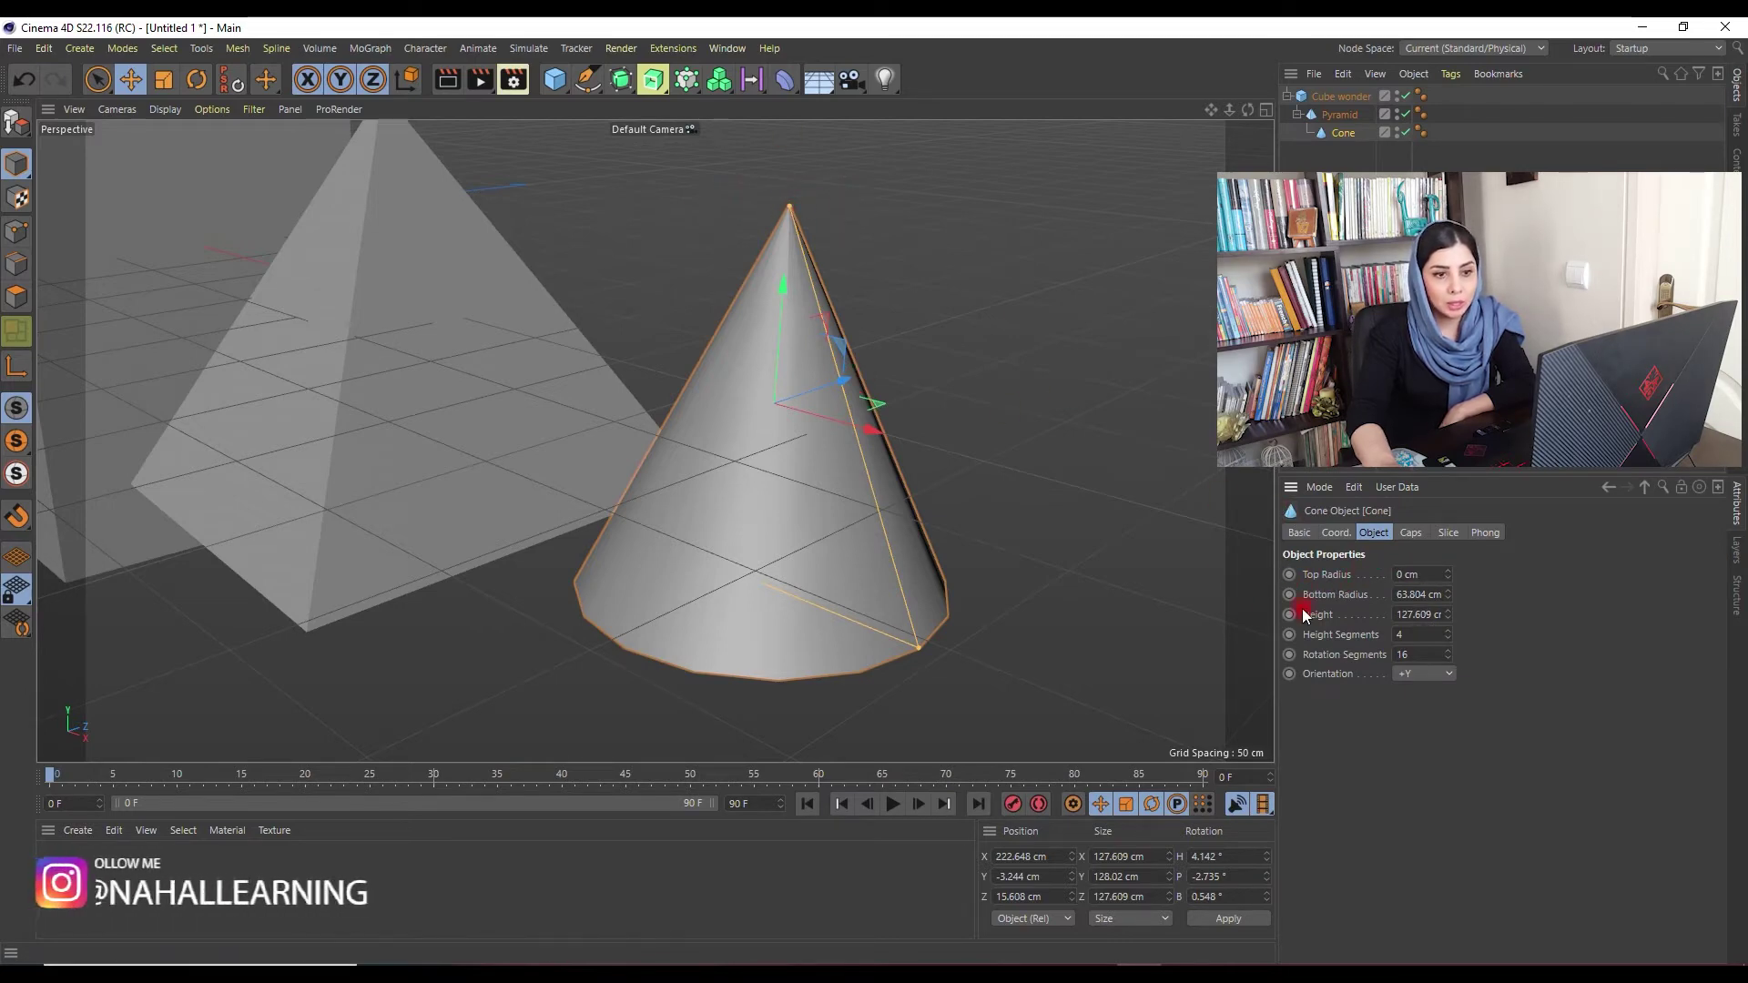
left_click(1448, 571)
left_click_drag(1448, 573, 1448, 619)
Step: Select the pyramid and Cube wonder to check their sizes, then reselect and deselect the cone
left_click(1339, 115)
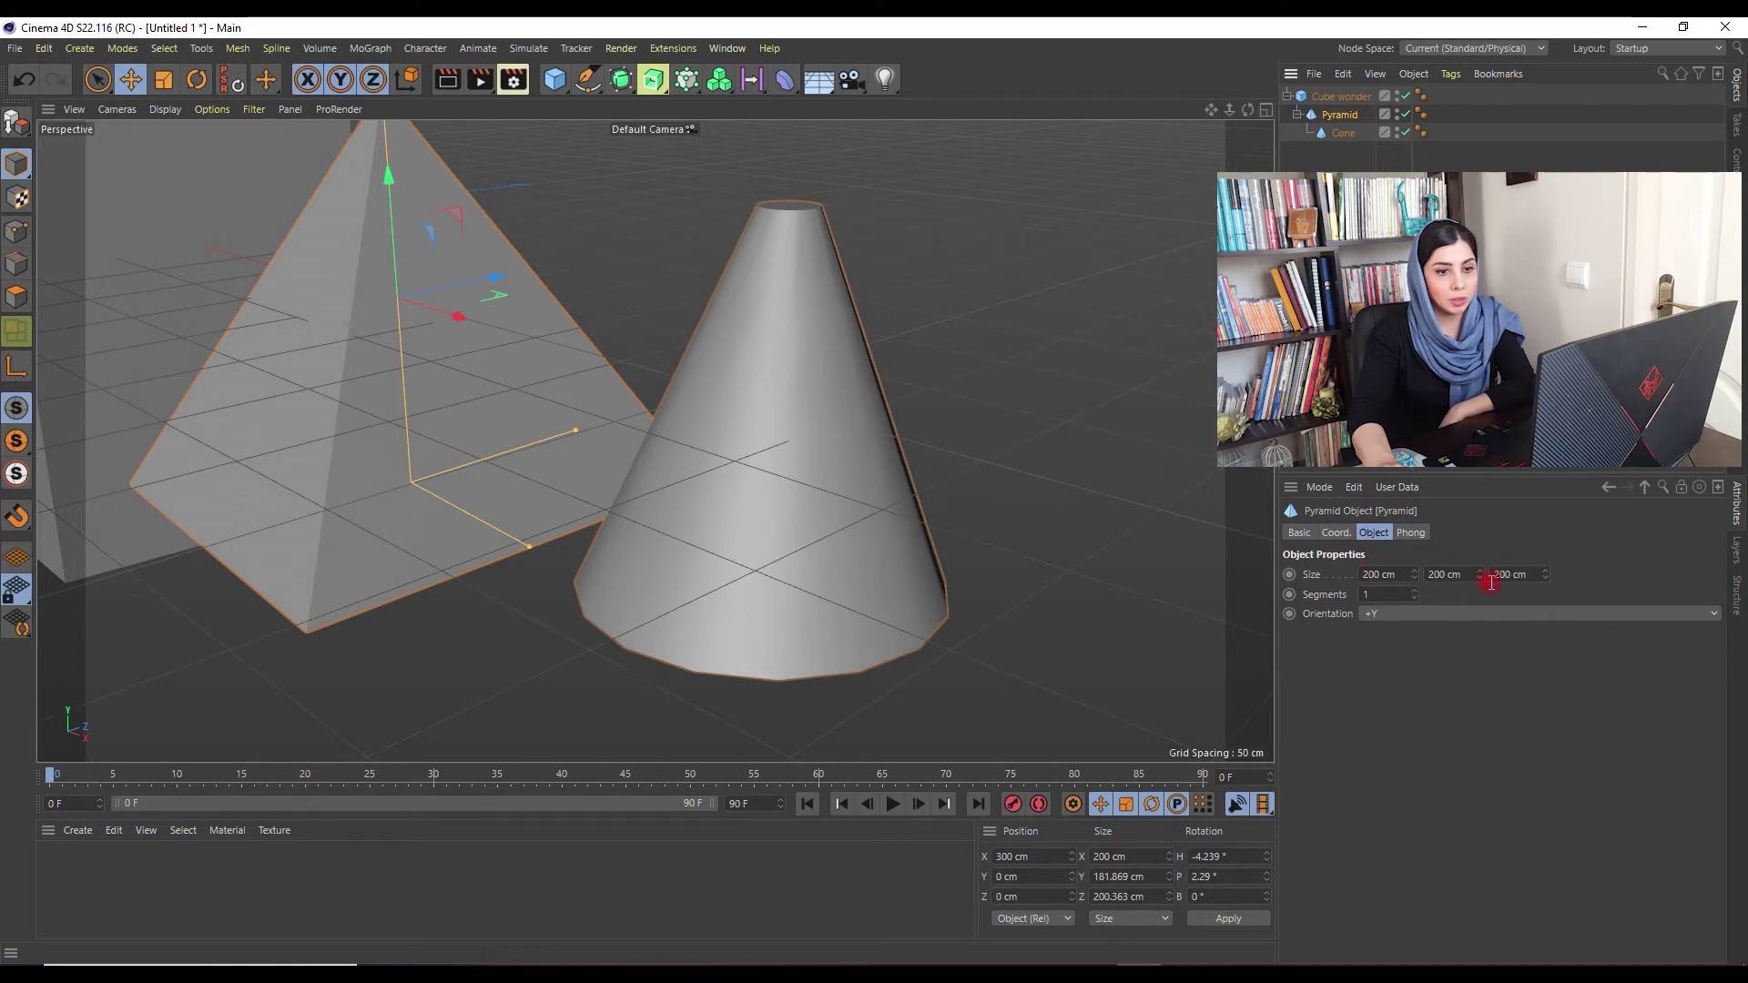
left_click(1369, 116)
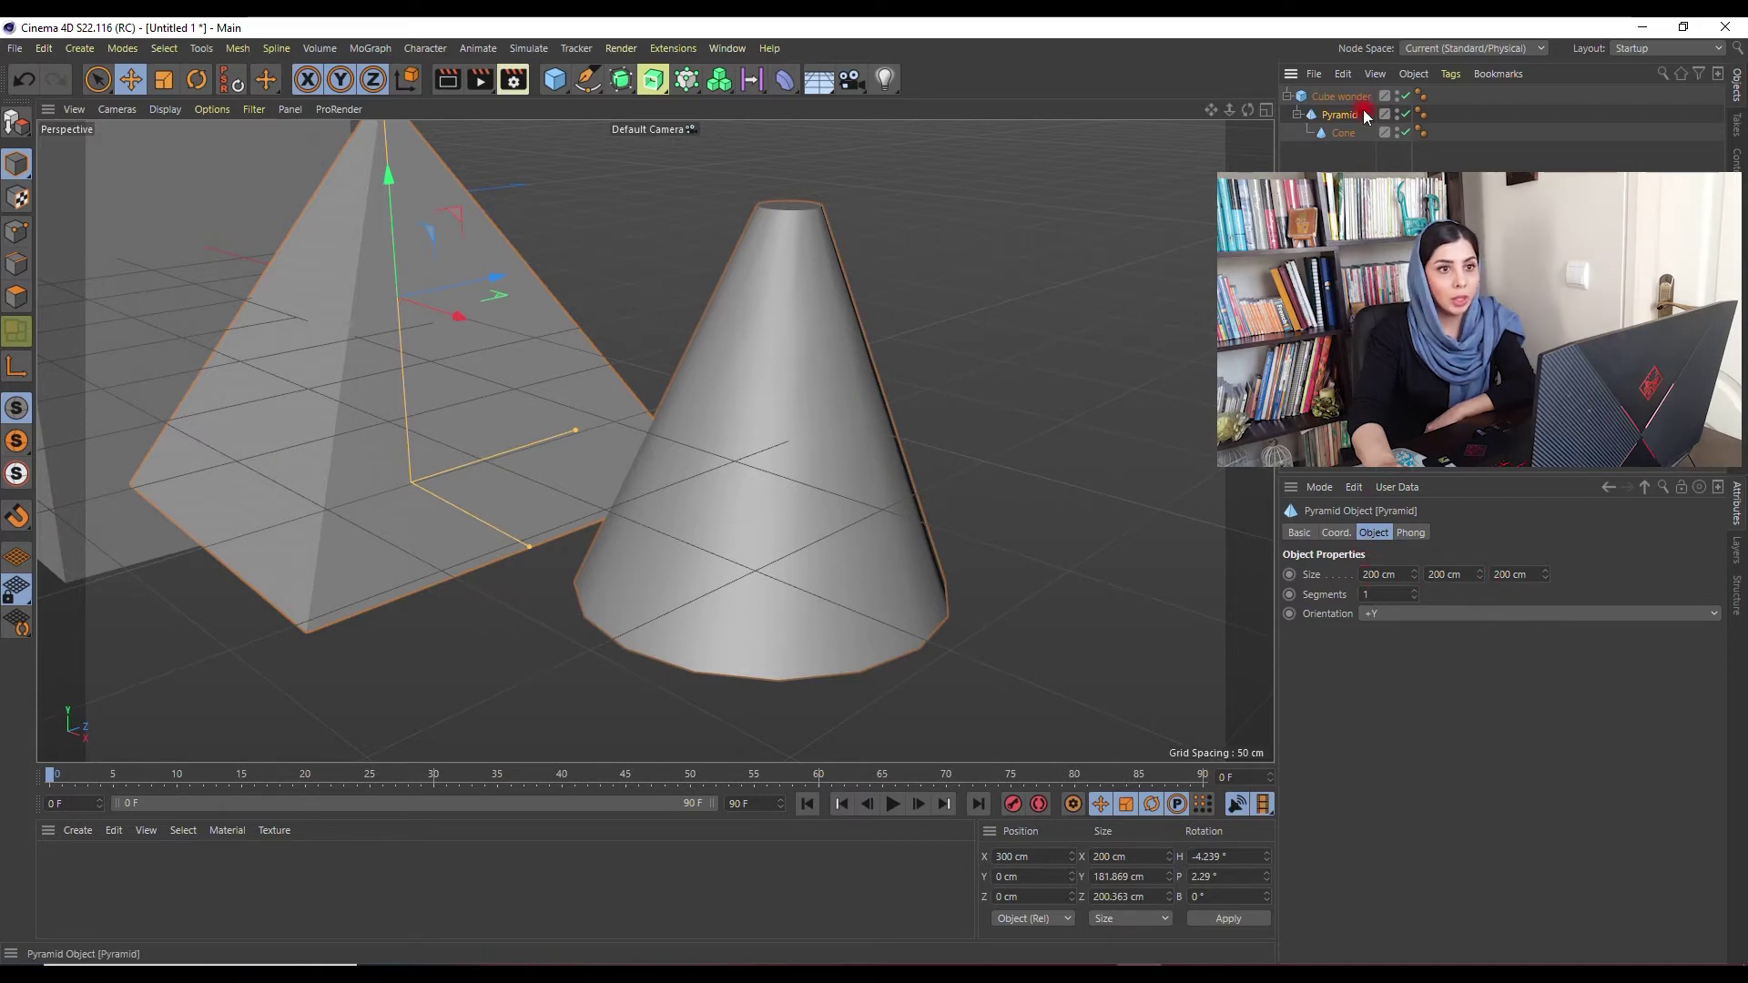
left_click(1366, 99)
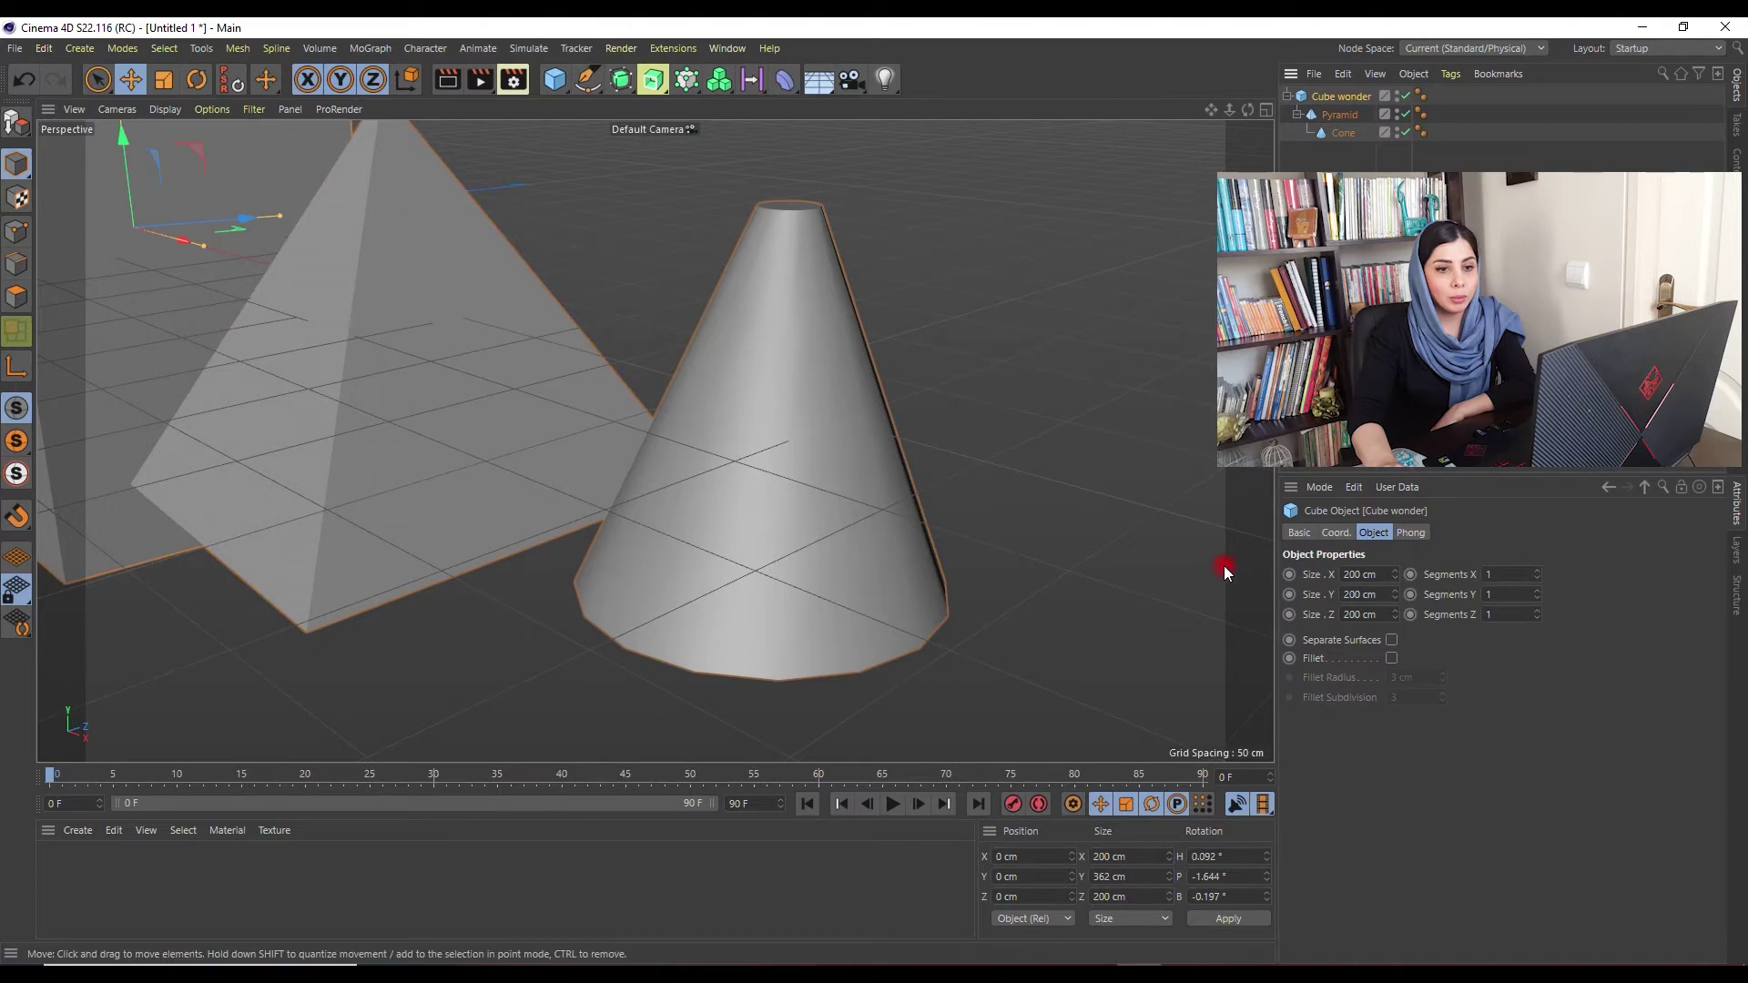
left_click(1343, 133)
left_click(783, 437)
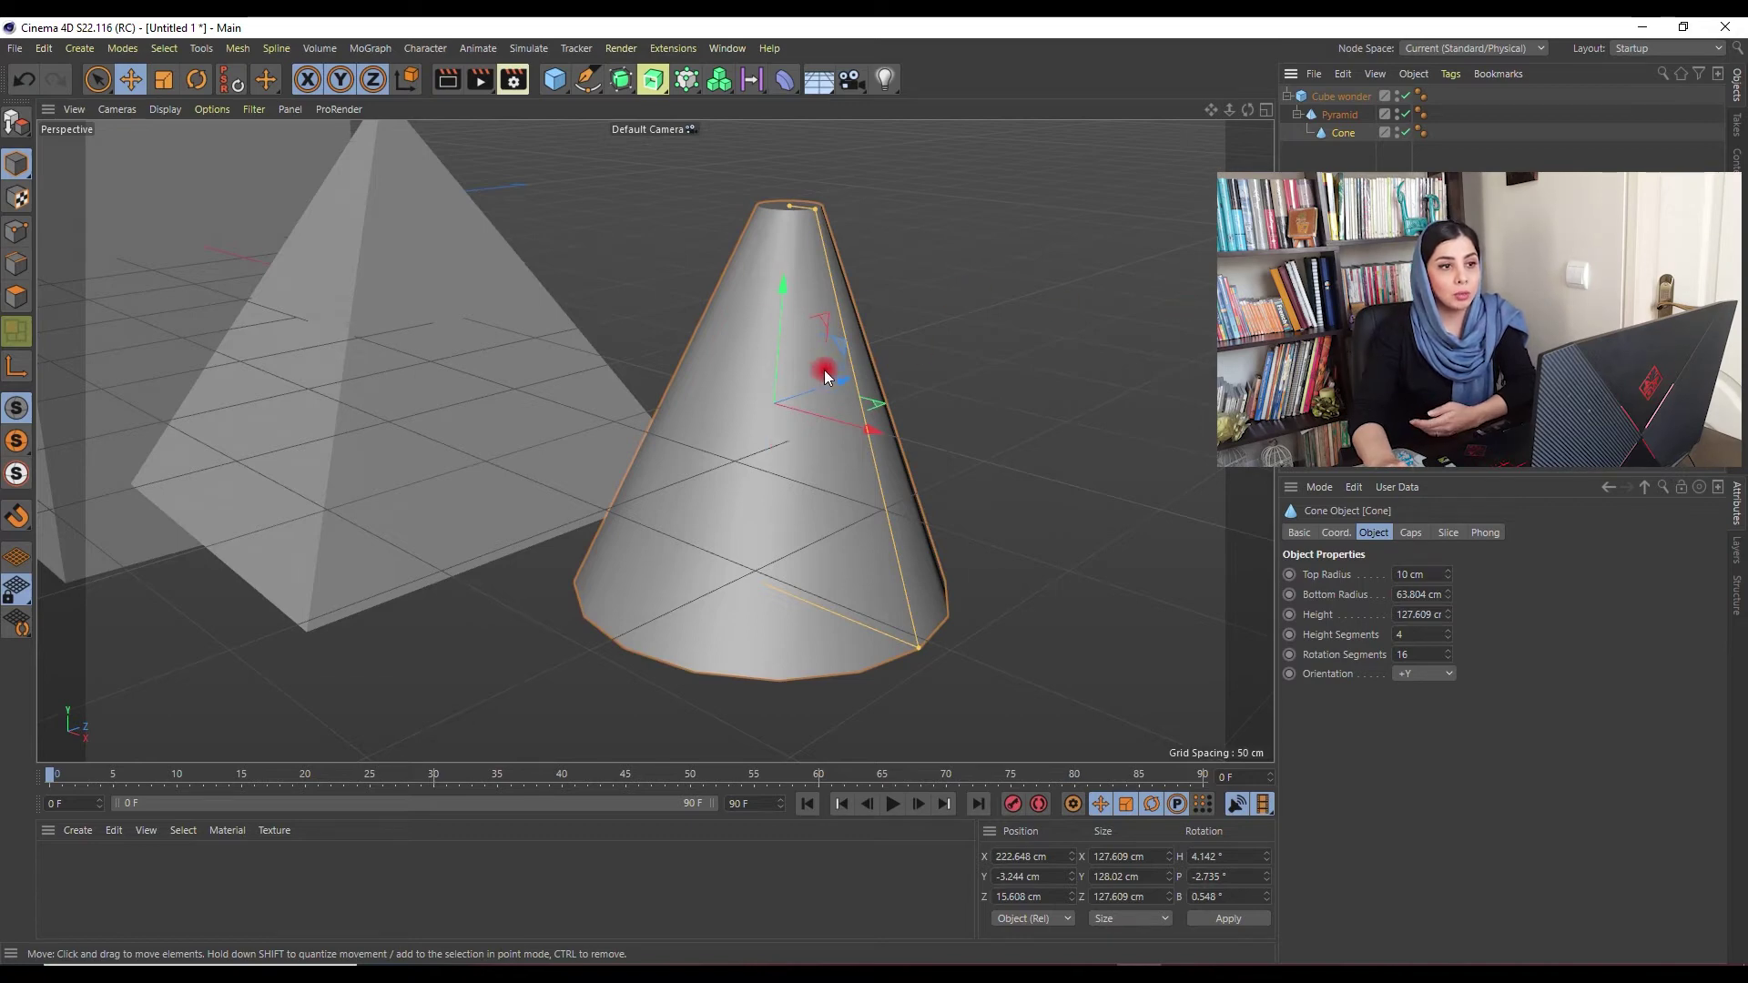
left_click(1009, 635)
Step: Reselect the cone and set its Bottom Radius to 0 cm
left_click(827, 642)
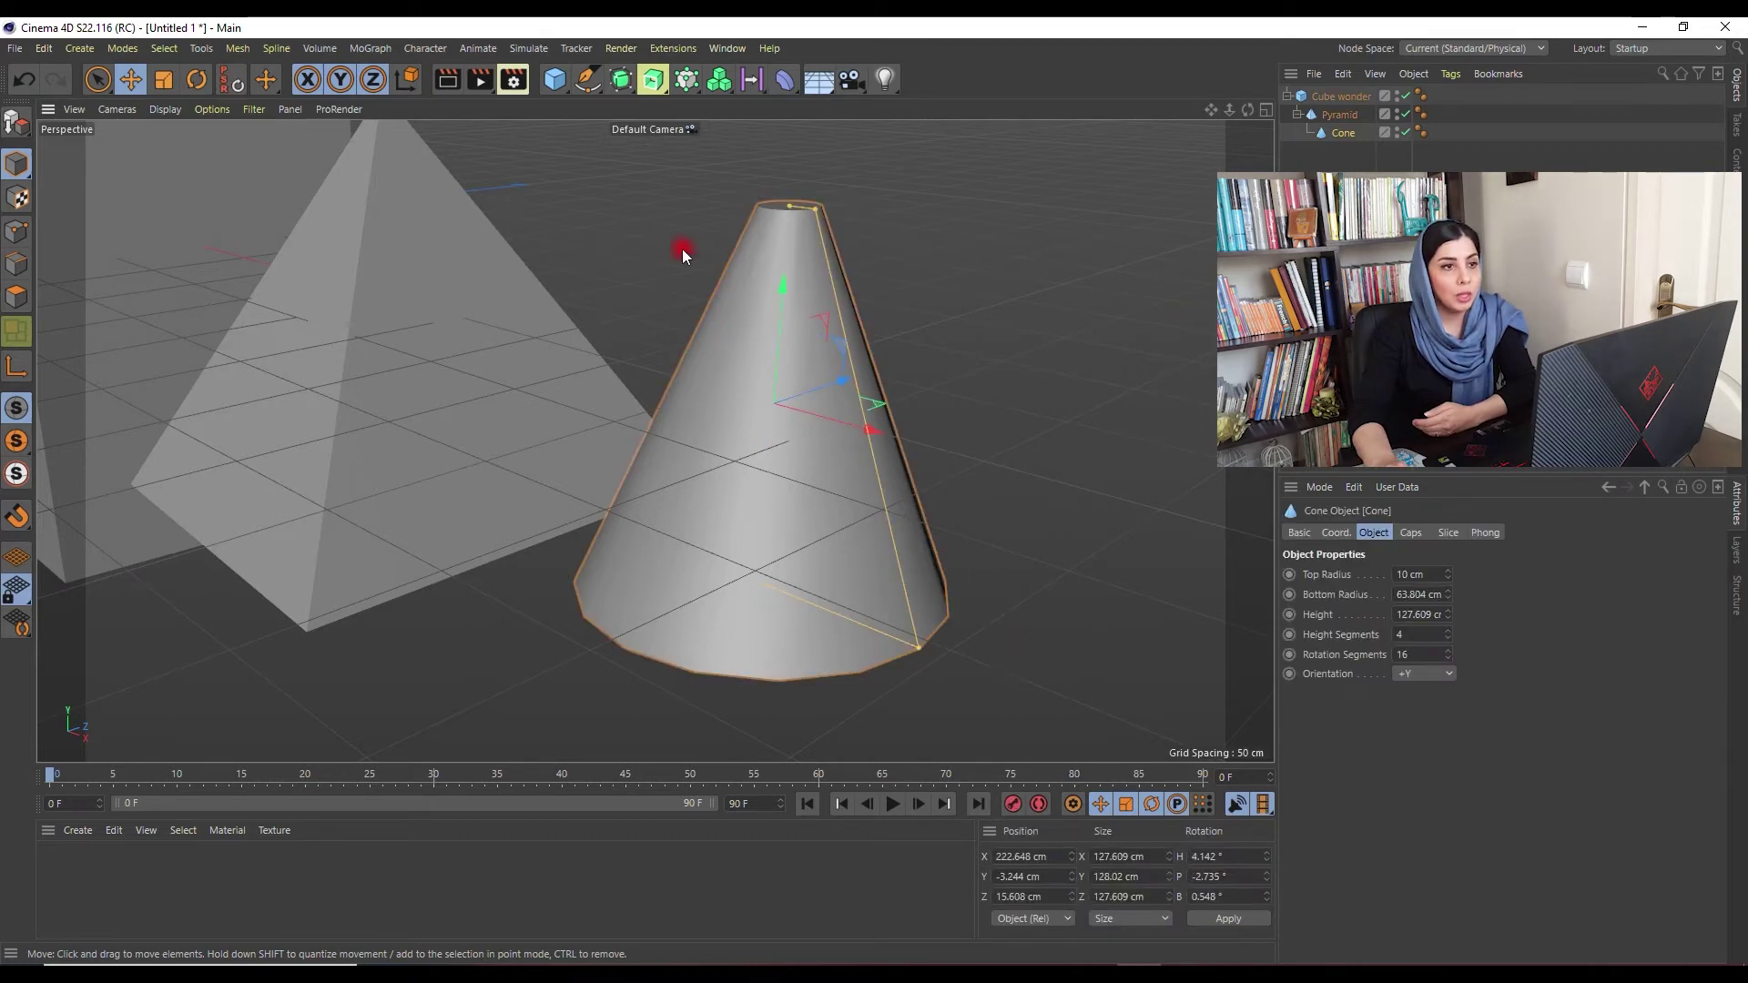
mouse_move(879, 510)
left_mouse_down("alt")
mouse_move(803, 448)
mouse_move(1109, 510)
left_mouse_up("alt")
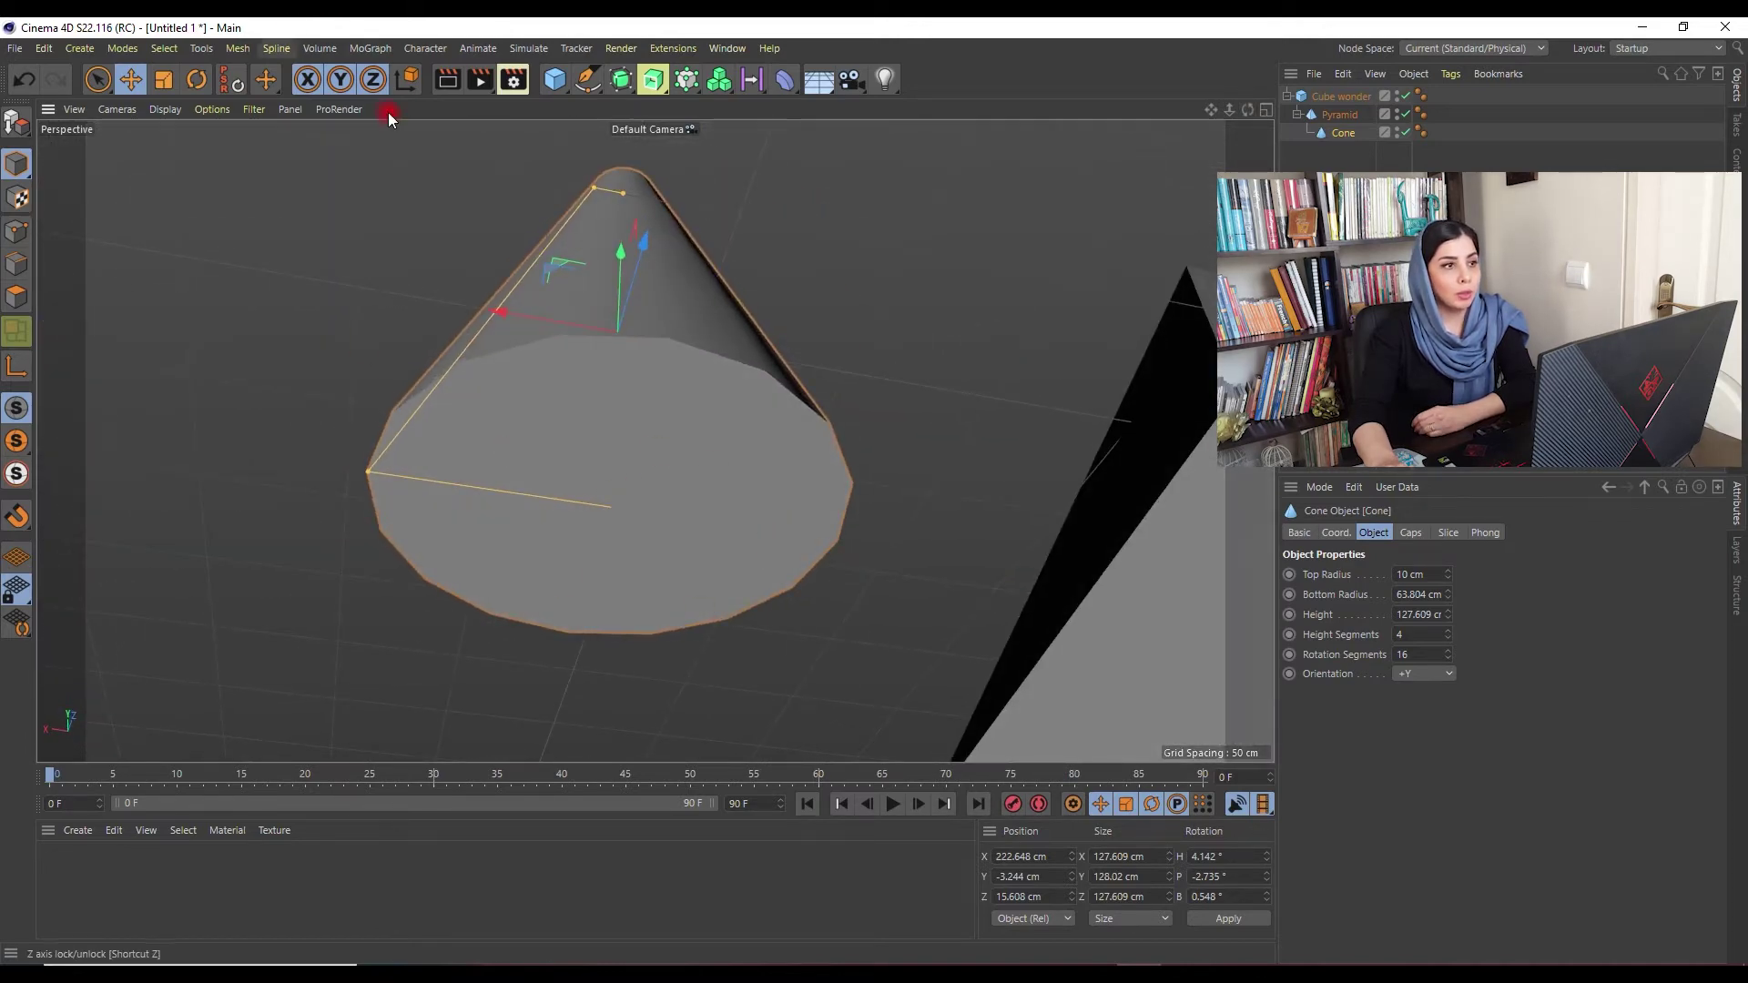
double_click(1422, 595)
type("0")
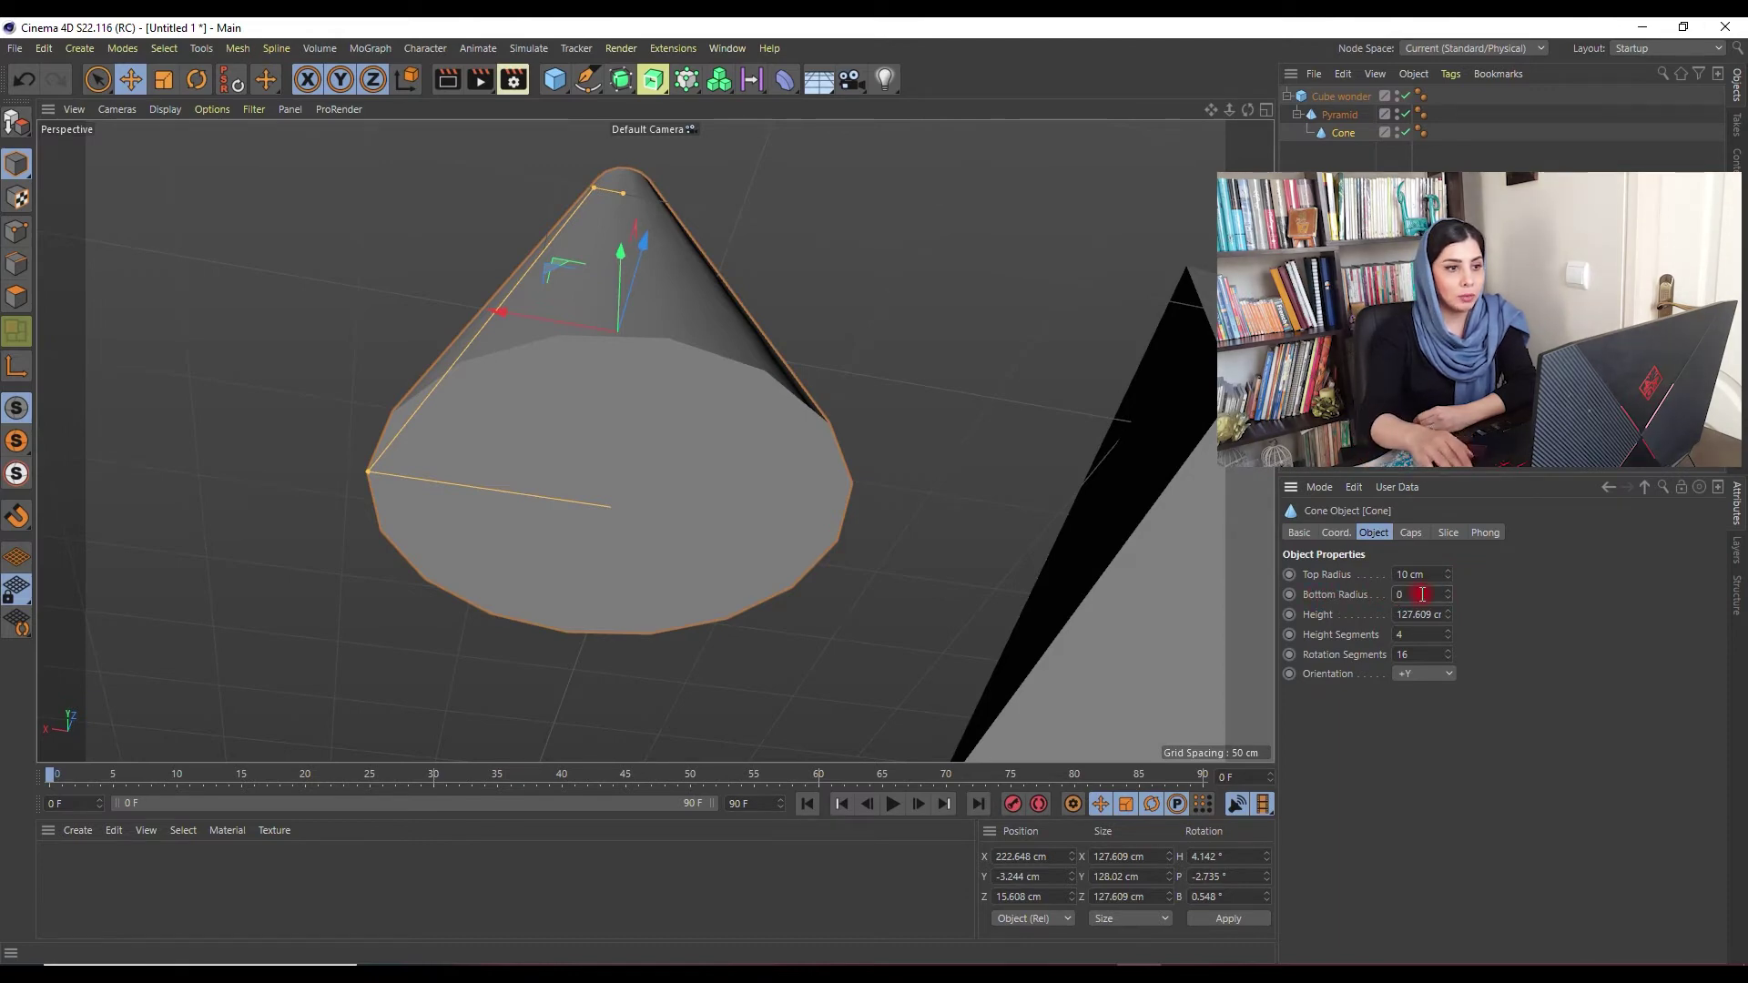
key("Return")
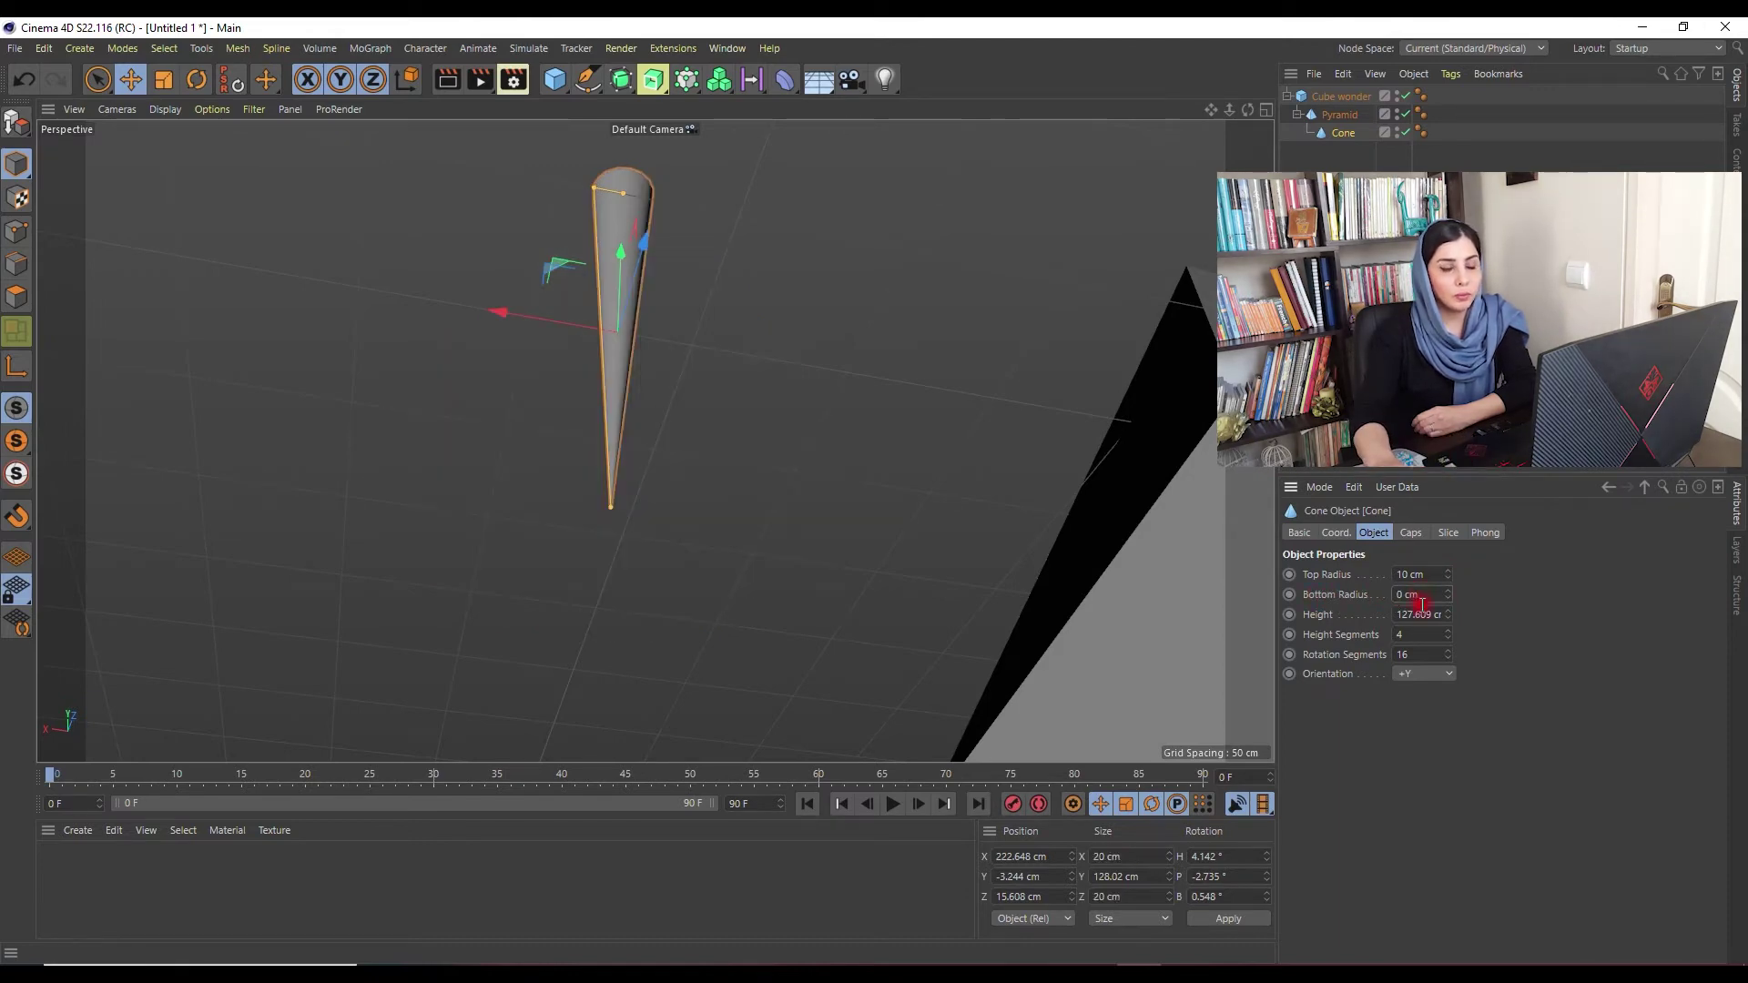
Step: Undo the 0 cm radius, uncheck the cone's Caps to view its open underside, then re-check Caps
left_click(1410, 532)
key("ctrl+z")
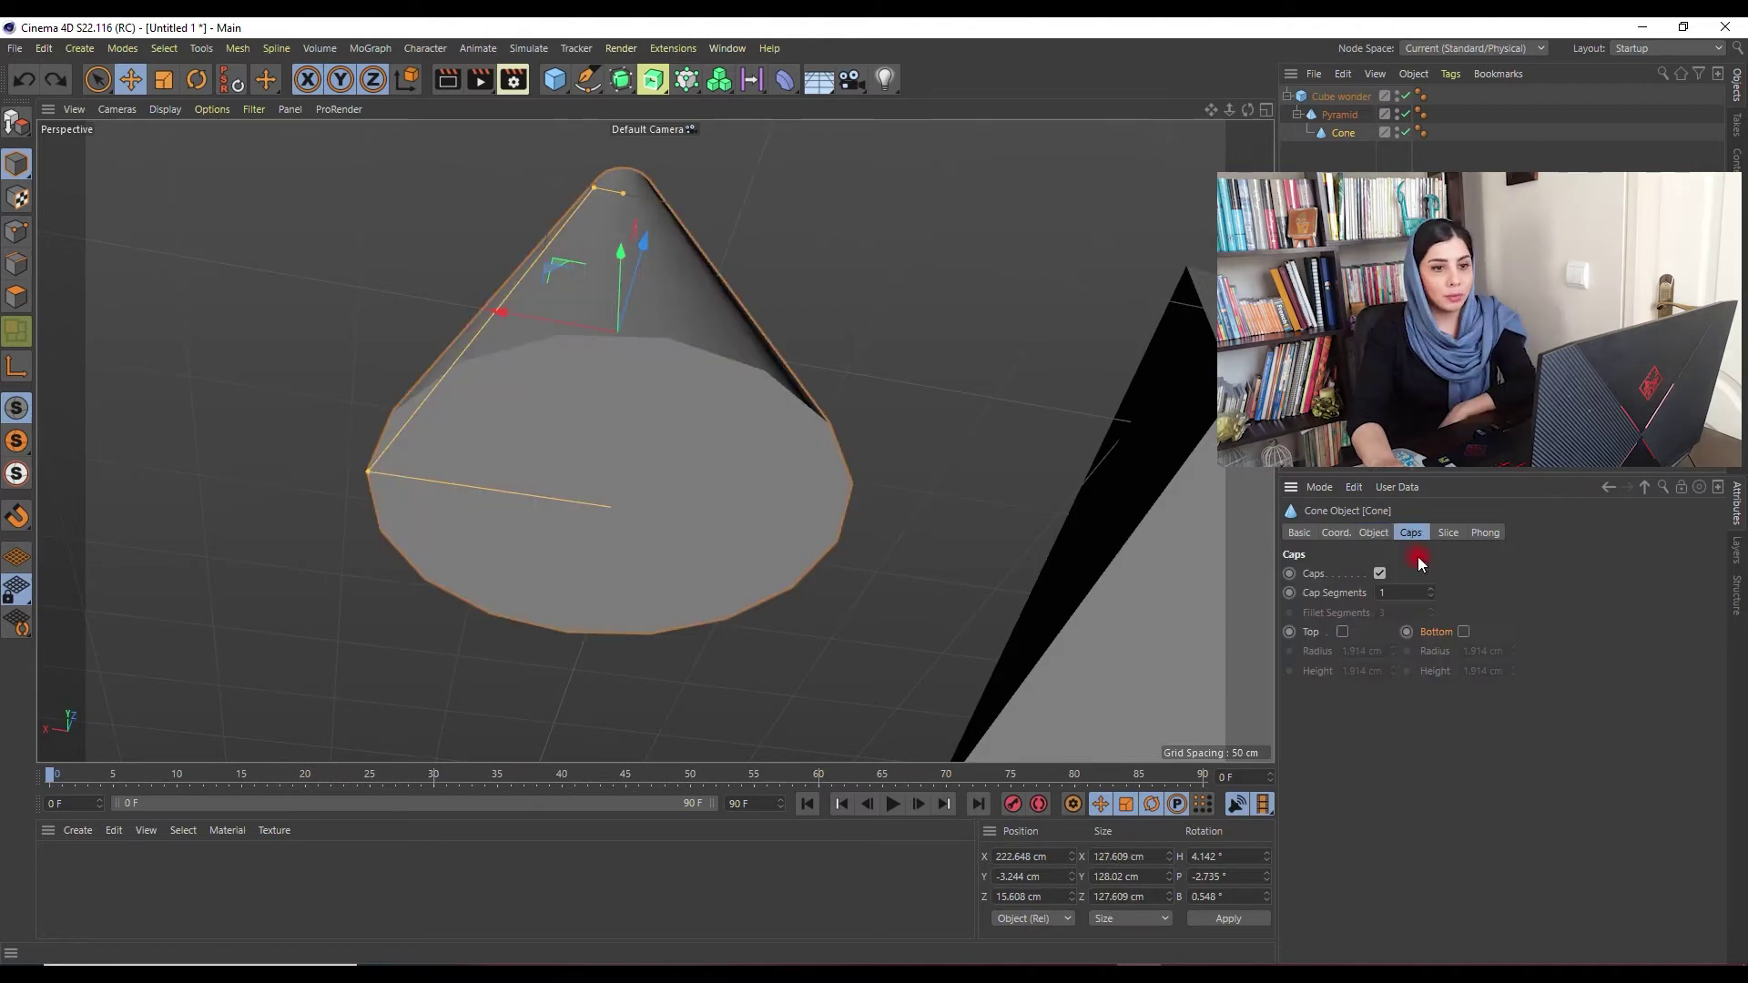
left_click(1380, 573)
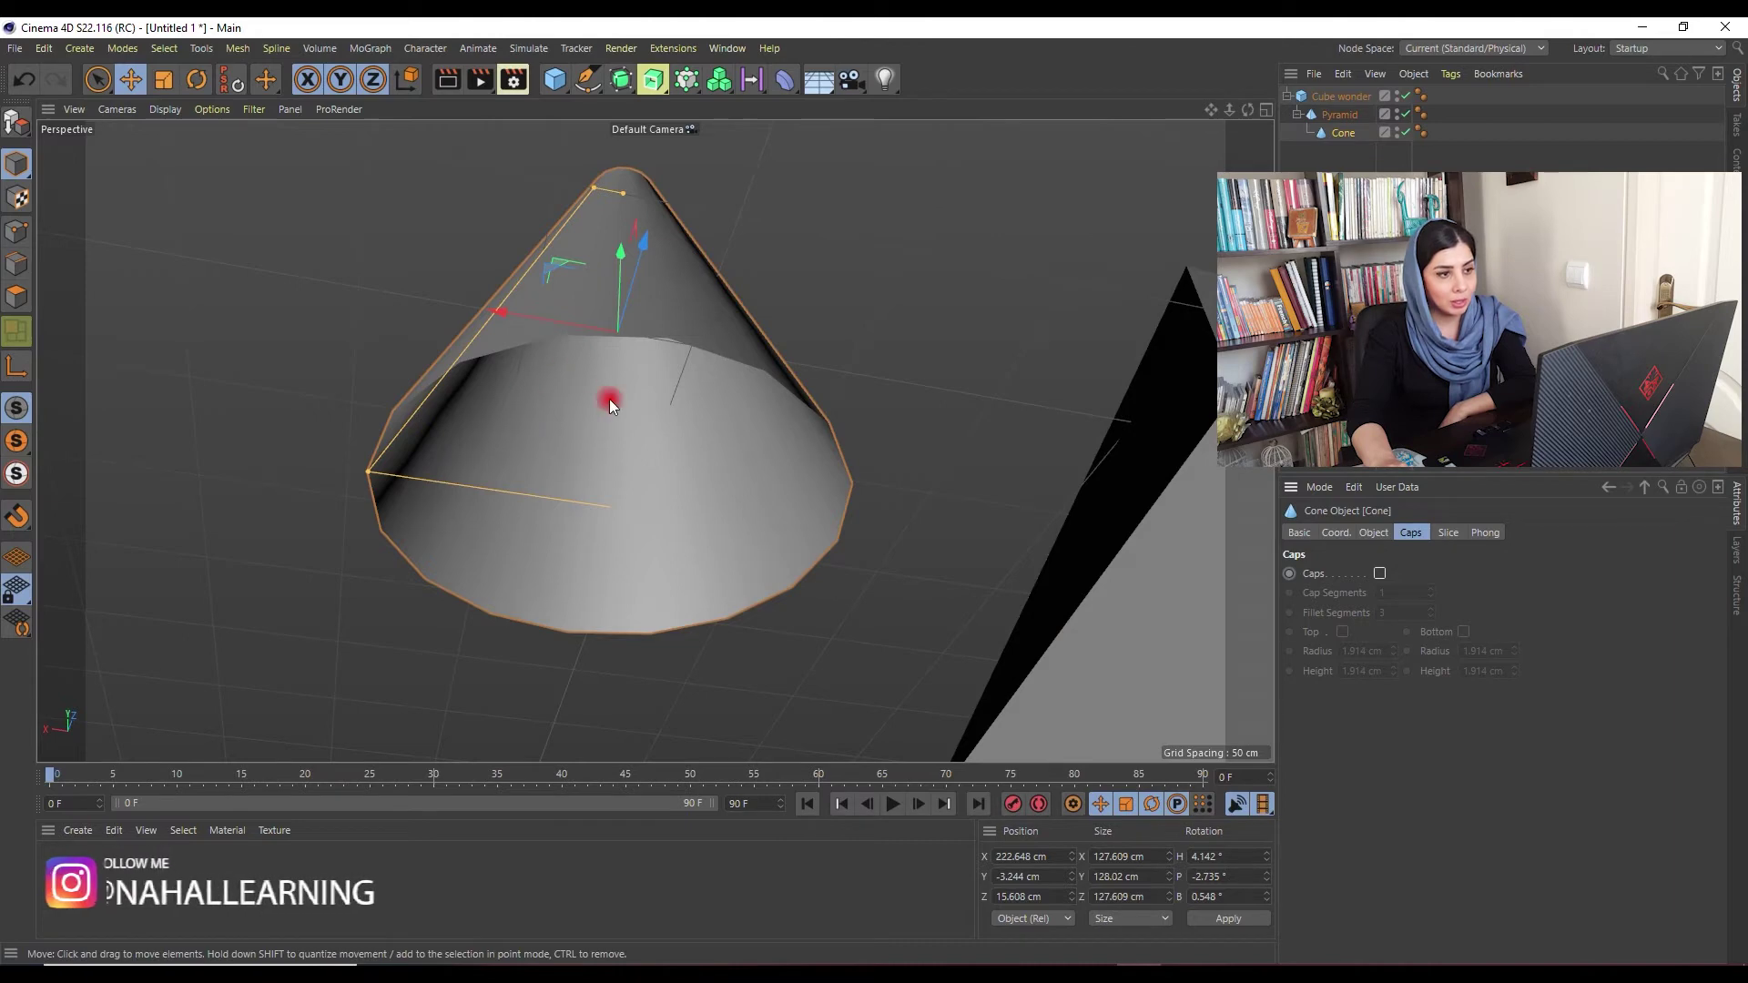
mouse_move(1243, 109)
left_mouse_down()
mouse_move(872, 496)
mouse_move(864, 434)
mouse_move(889, 433)
mouse_move(893, 408)
mouse_move(897, 729)
mouse_move(921, 417)
mouse_move(928, 612)
mouse_move(905, 546)
mouse_move(835, 515)
mouse_move(851, 511)
left_mouse_up()
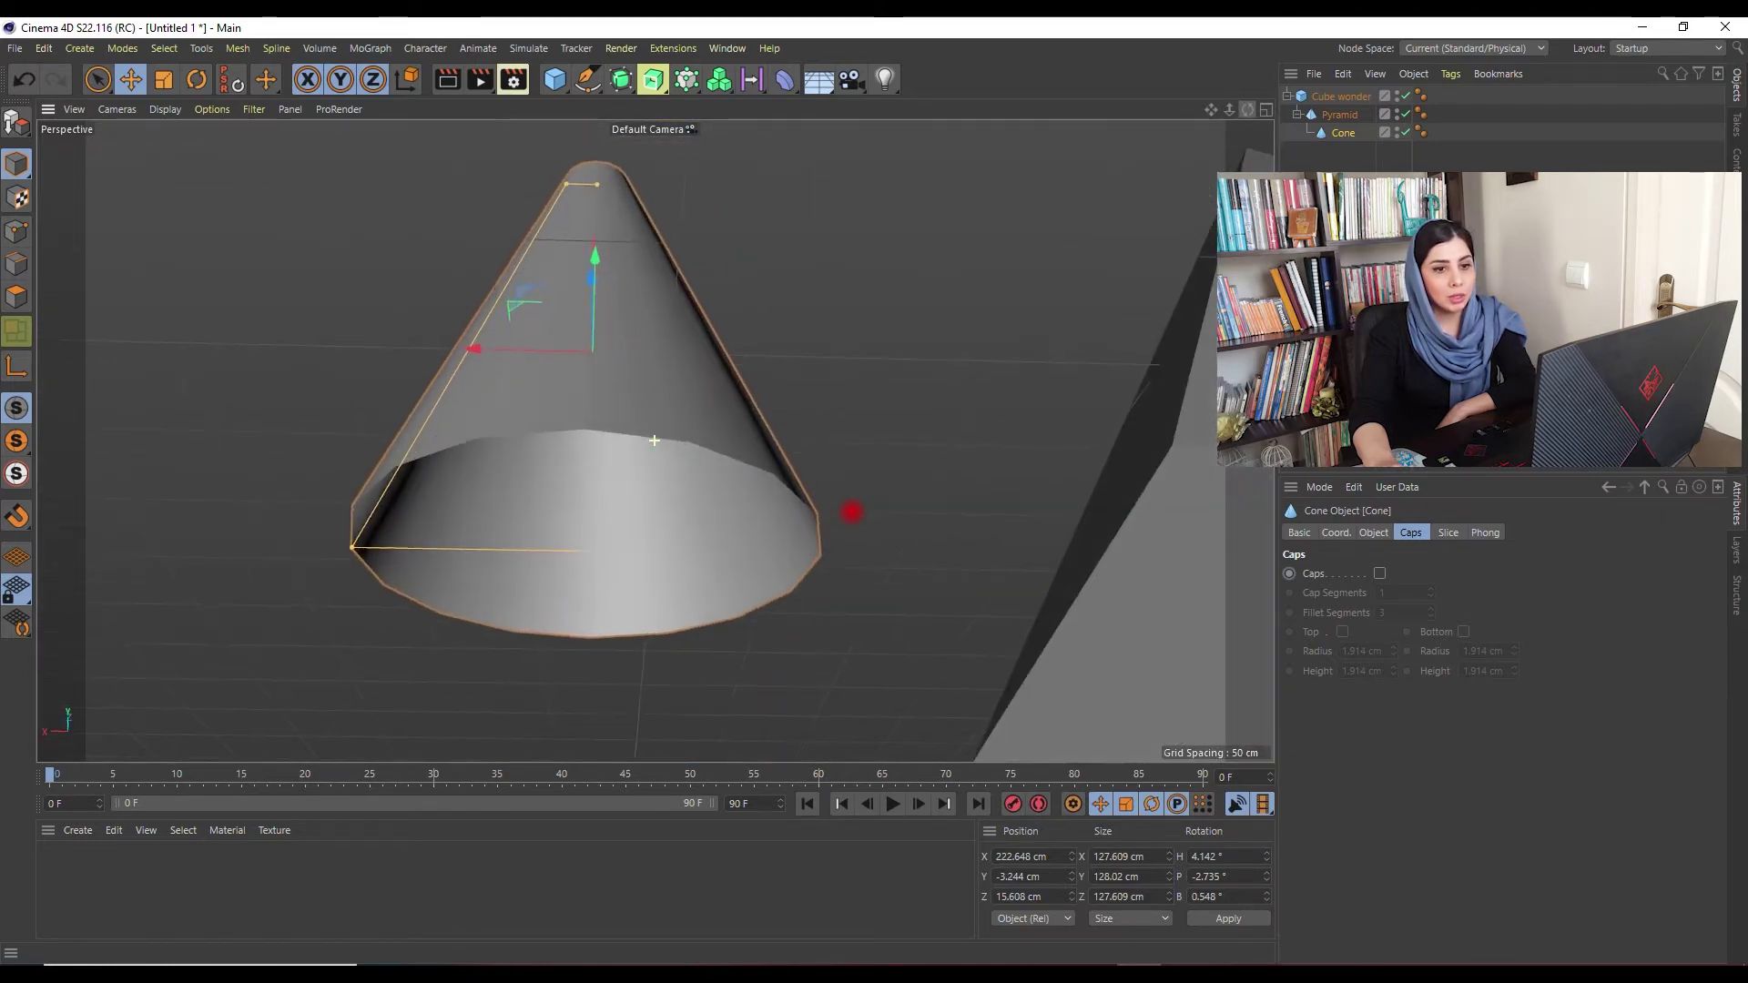
left_click(1379, 573)
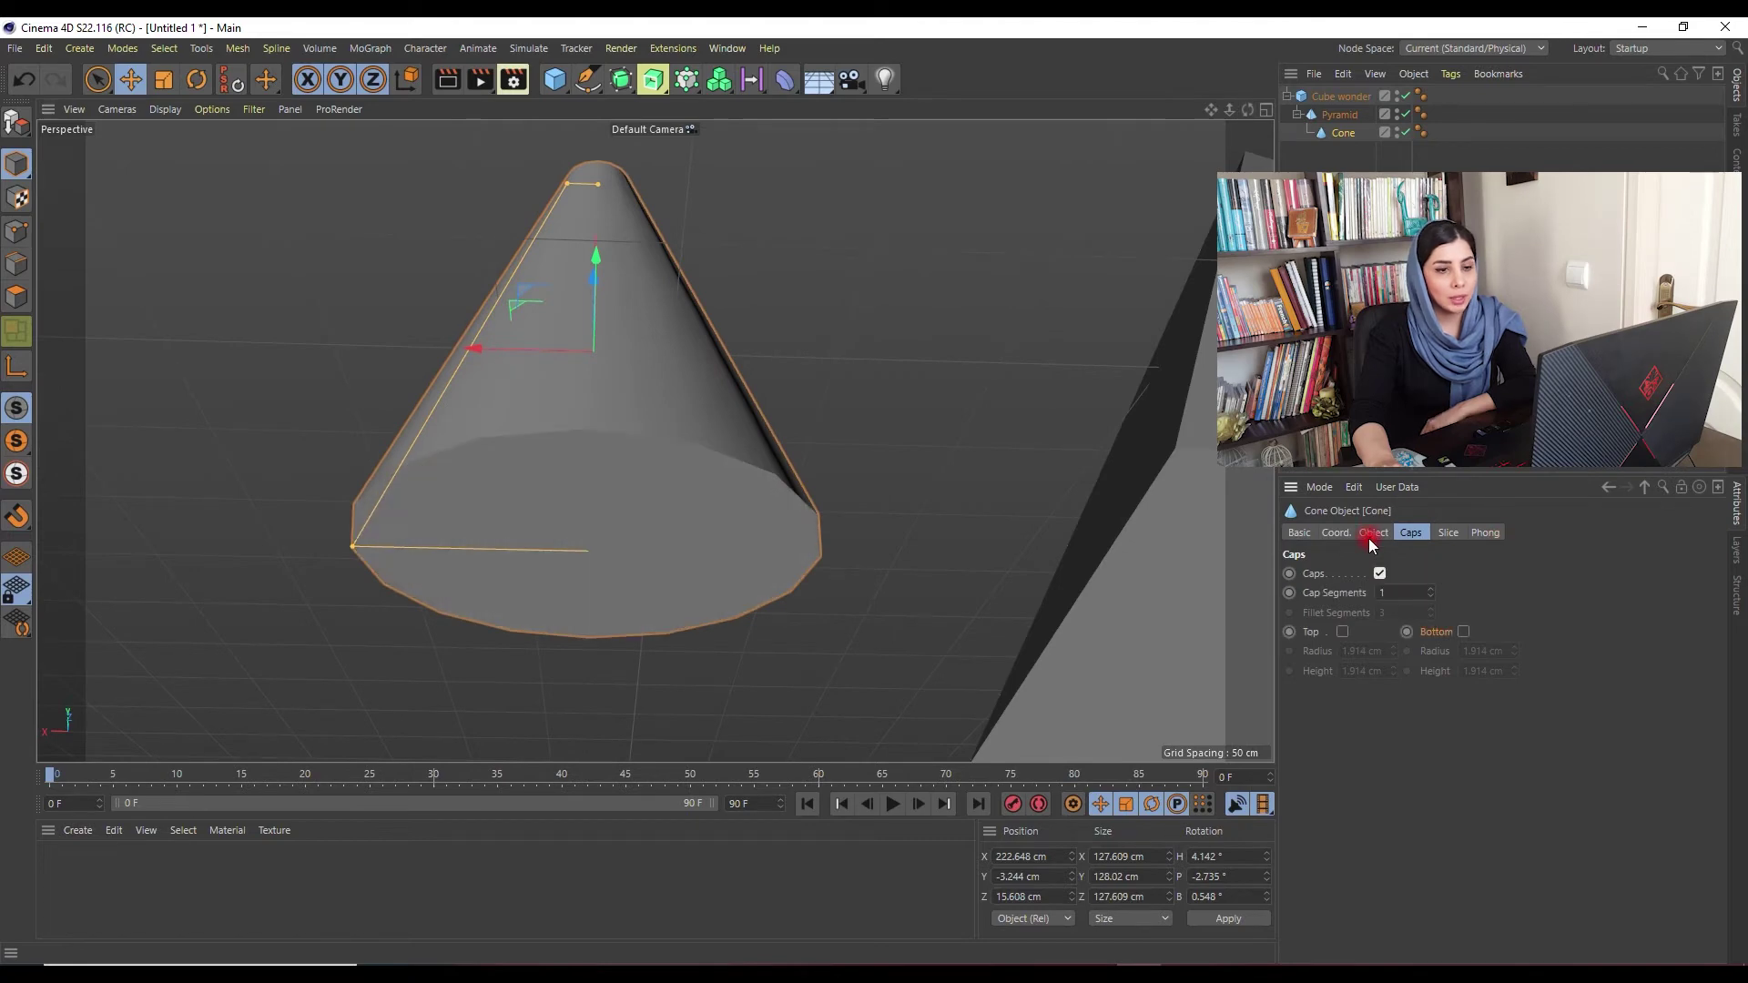
Step: Return to the cone's Object tab and zoom out to show cube, pyramid and cone
left_click(1373, 537)
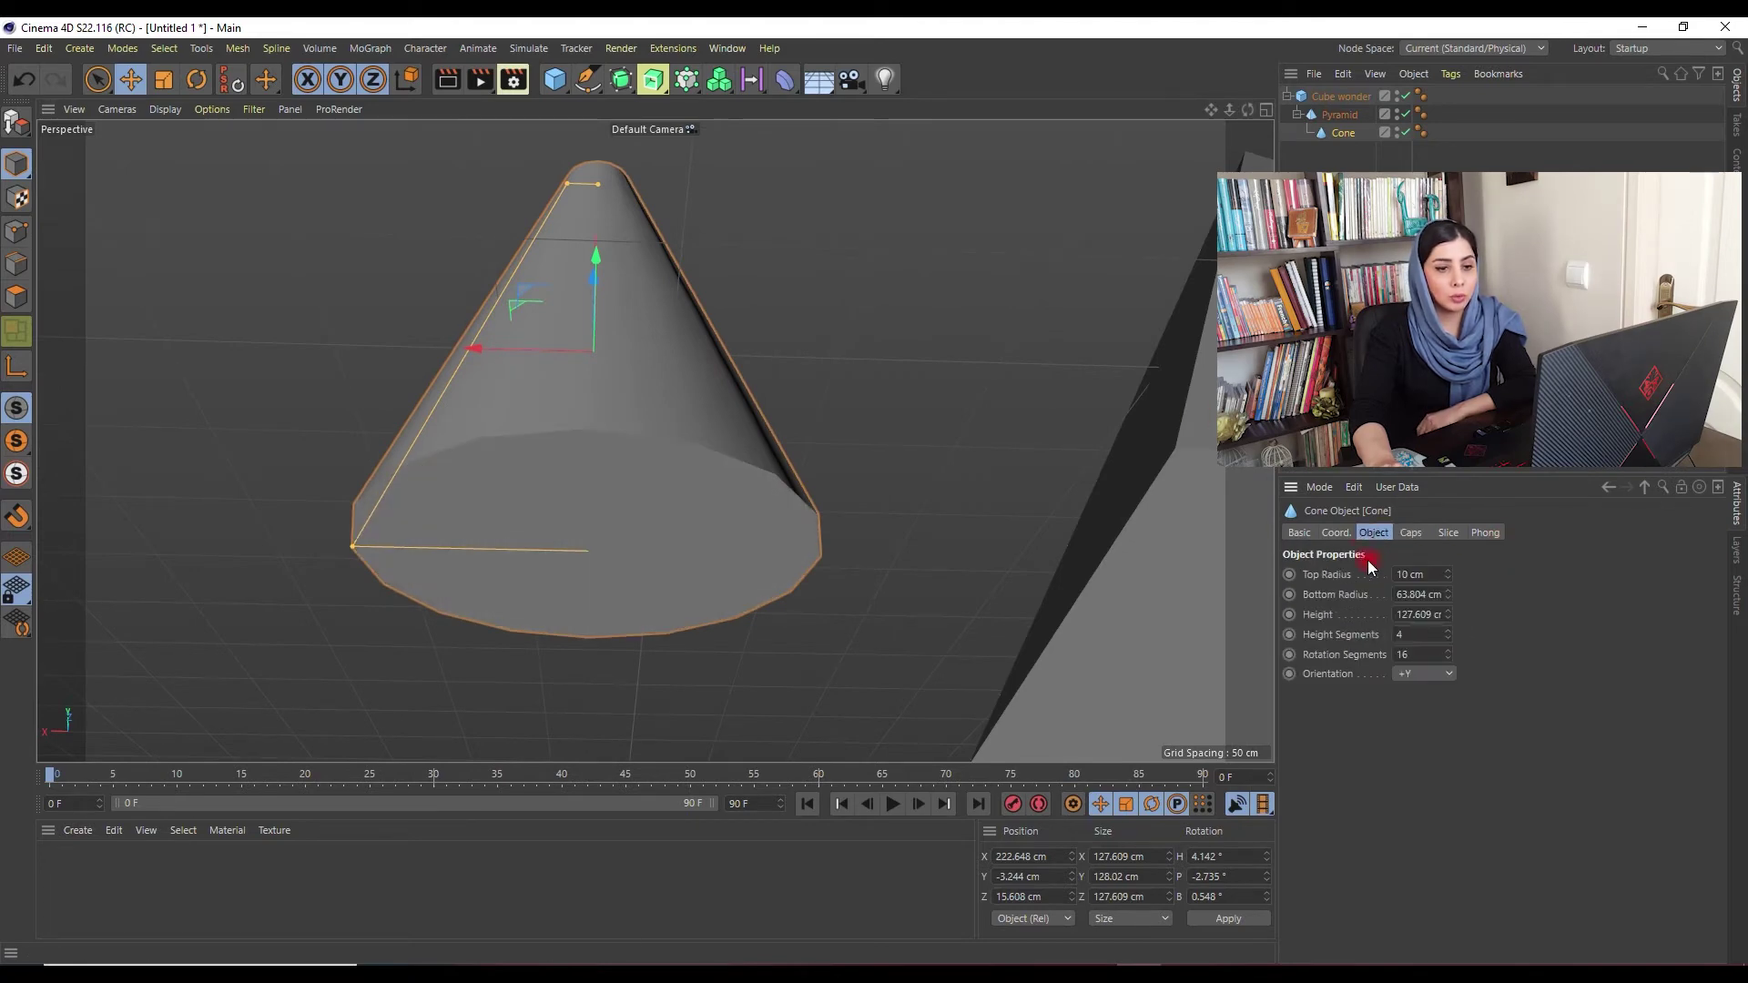
mouse_move(370, 613)
left_mouse_down("alt")
mouse_move(312, 577)
mouse_move(362, 612)
left_mouse_up("alt")
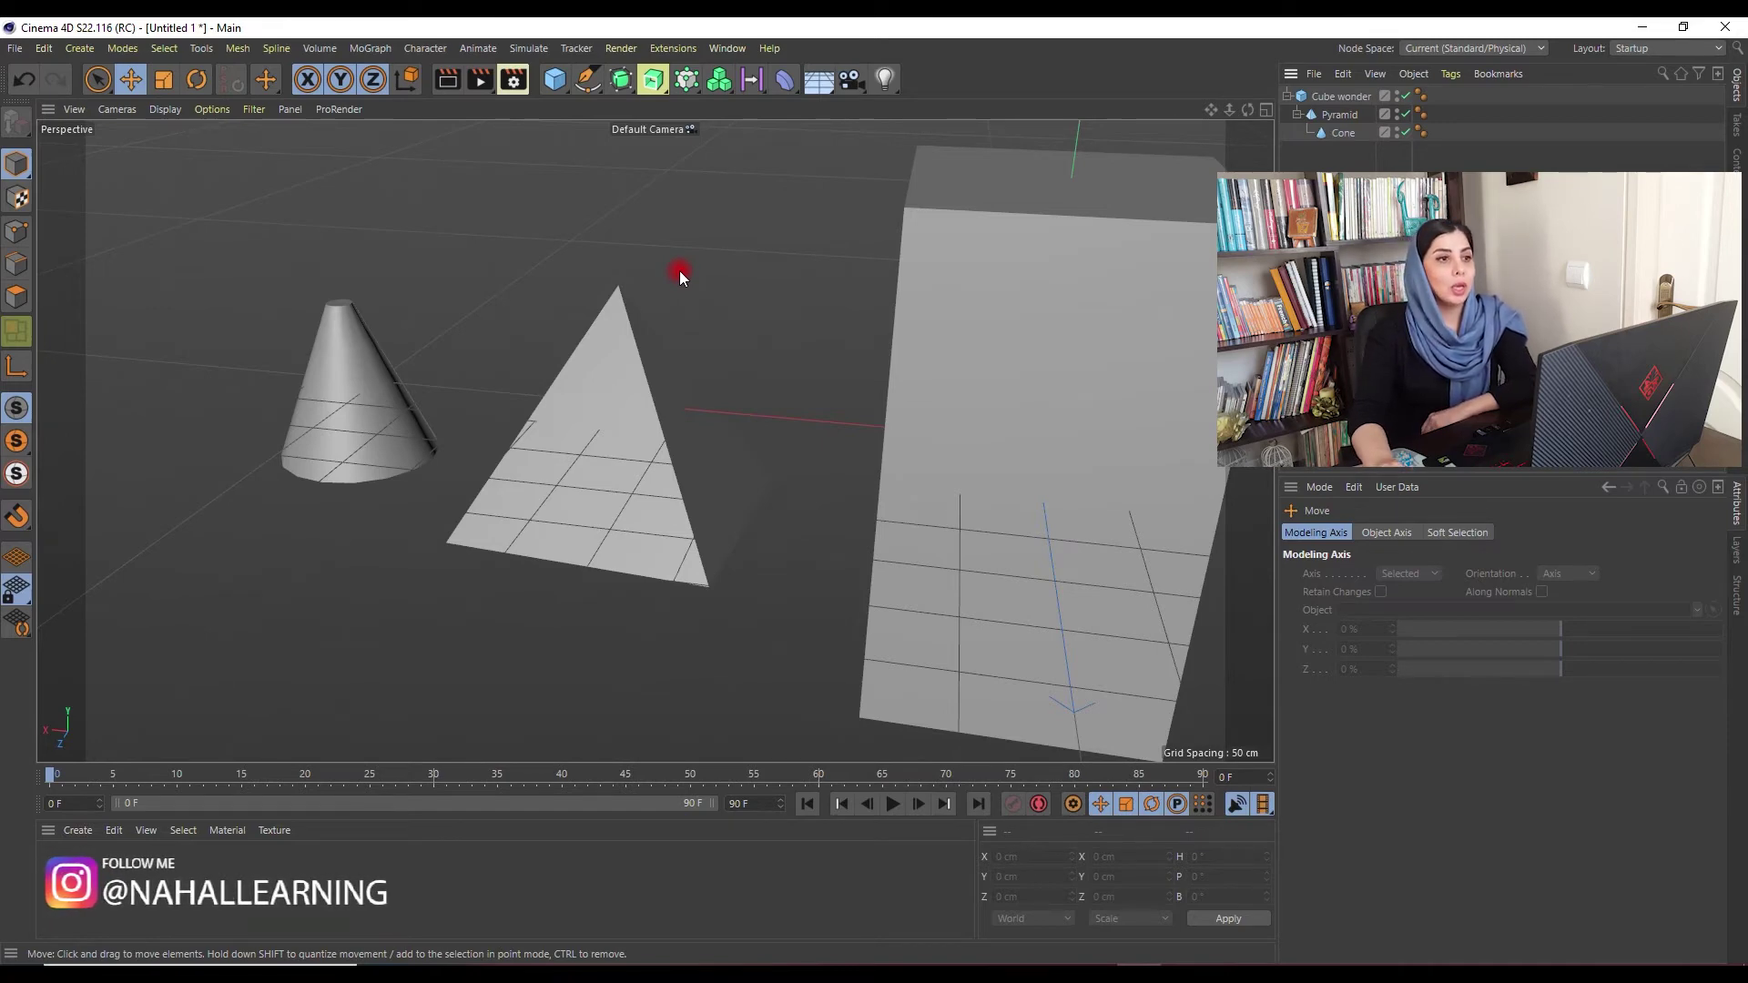
scroll(679, 270, "down", 3)
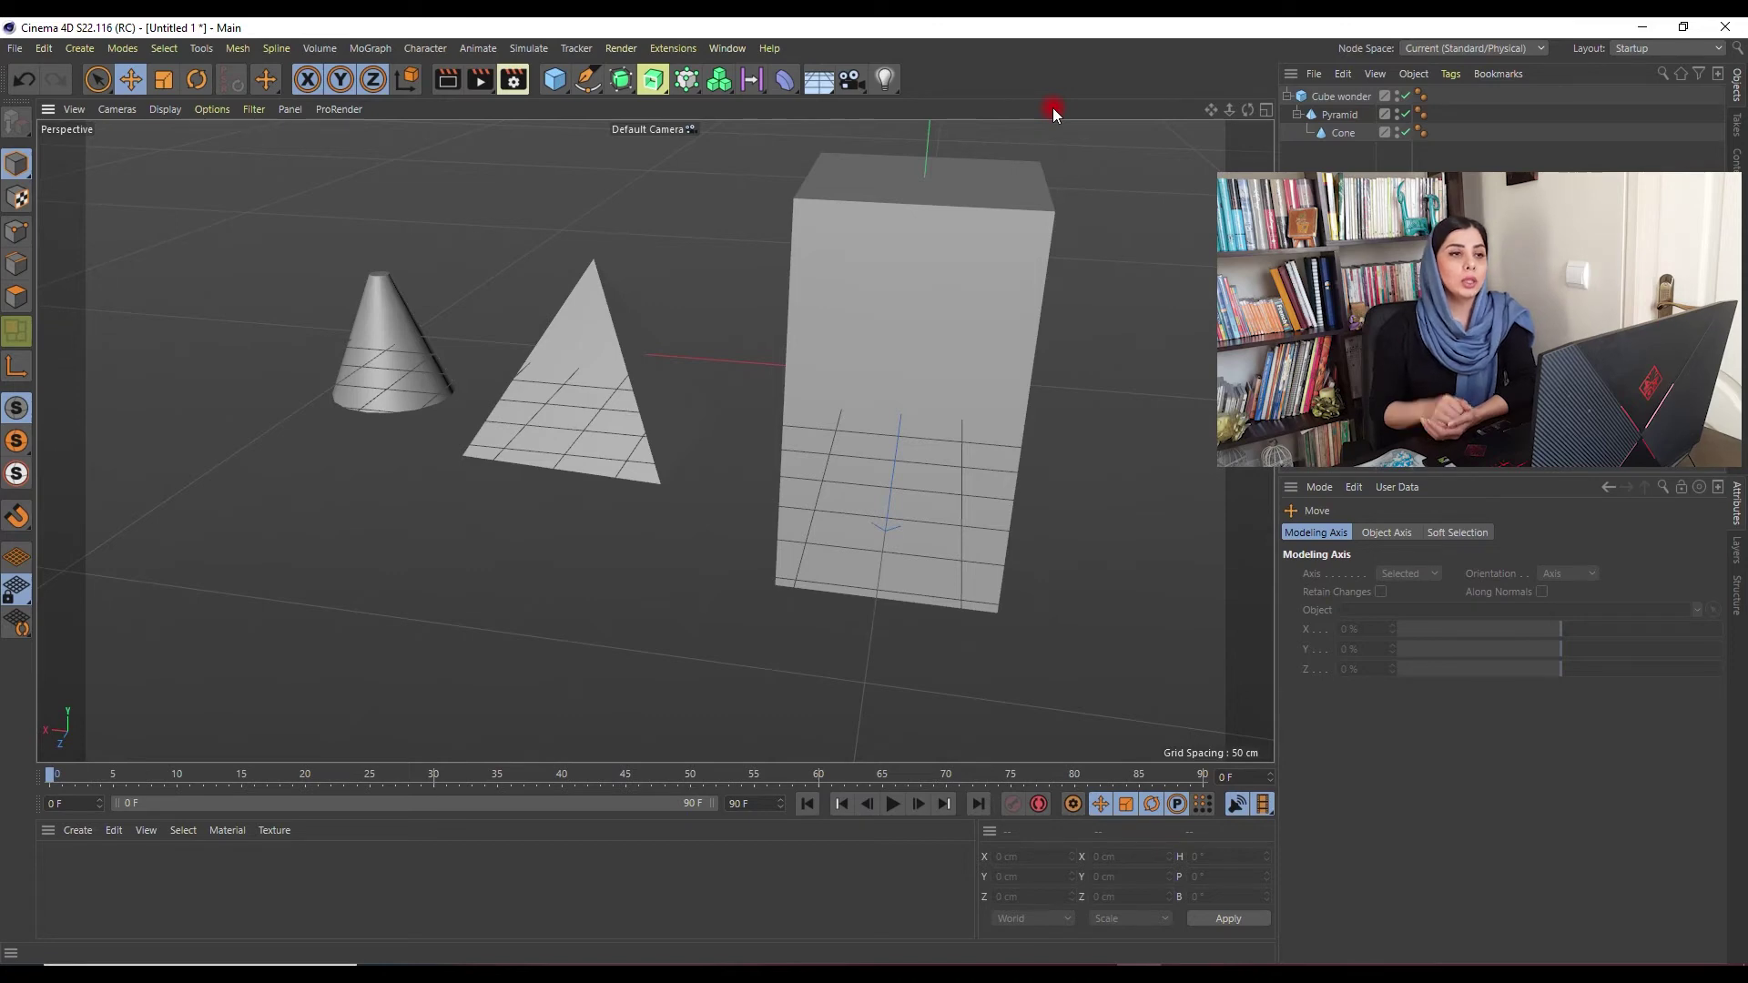
Step: Add a Cylinder (50 cm radius, 200 cm tall) and slide it left of the cone
left_click(565, 93)
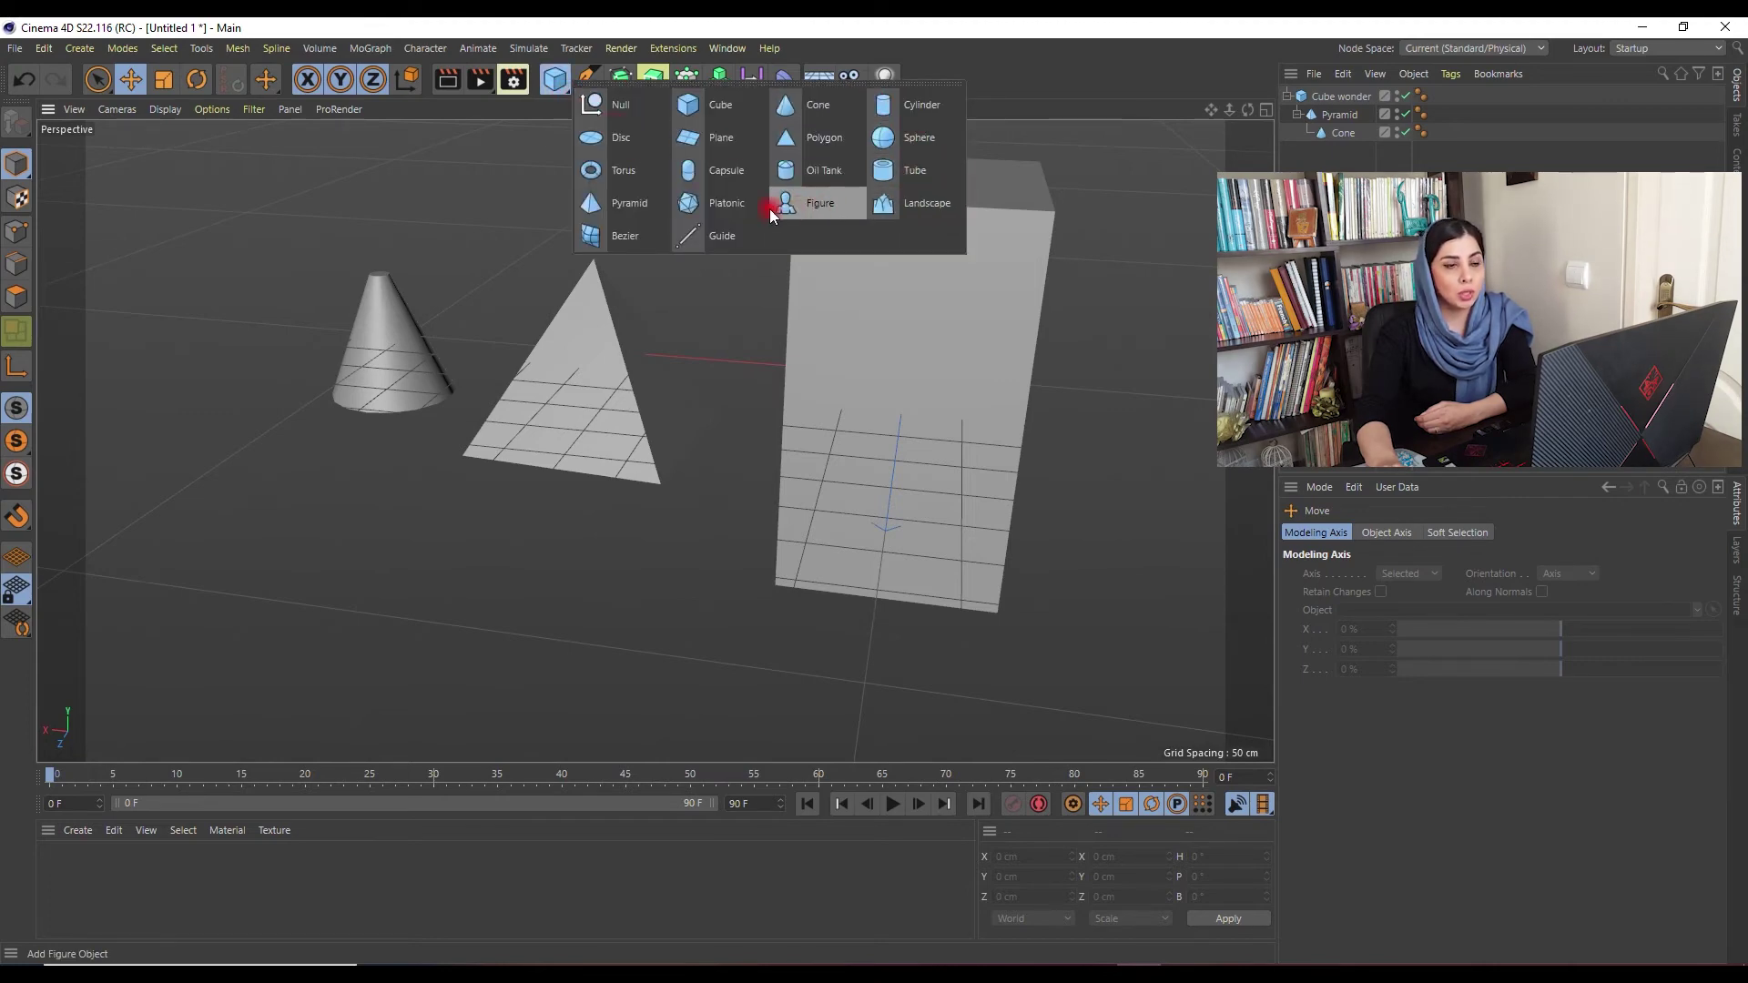
left_click(934, 120)
left_click_drag(792, 375, 150, 358)
left_click(405, 341)
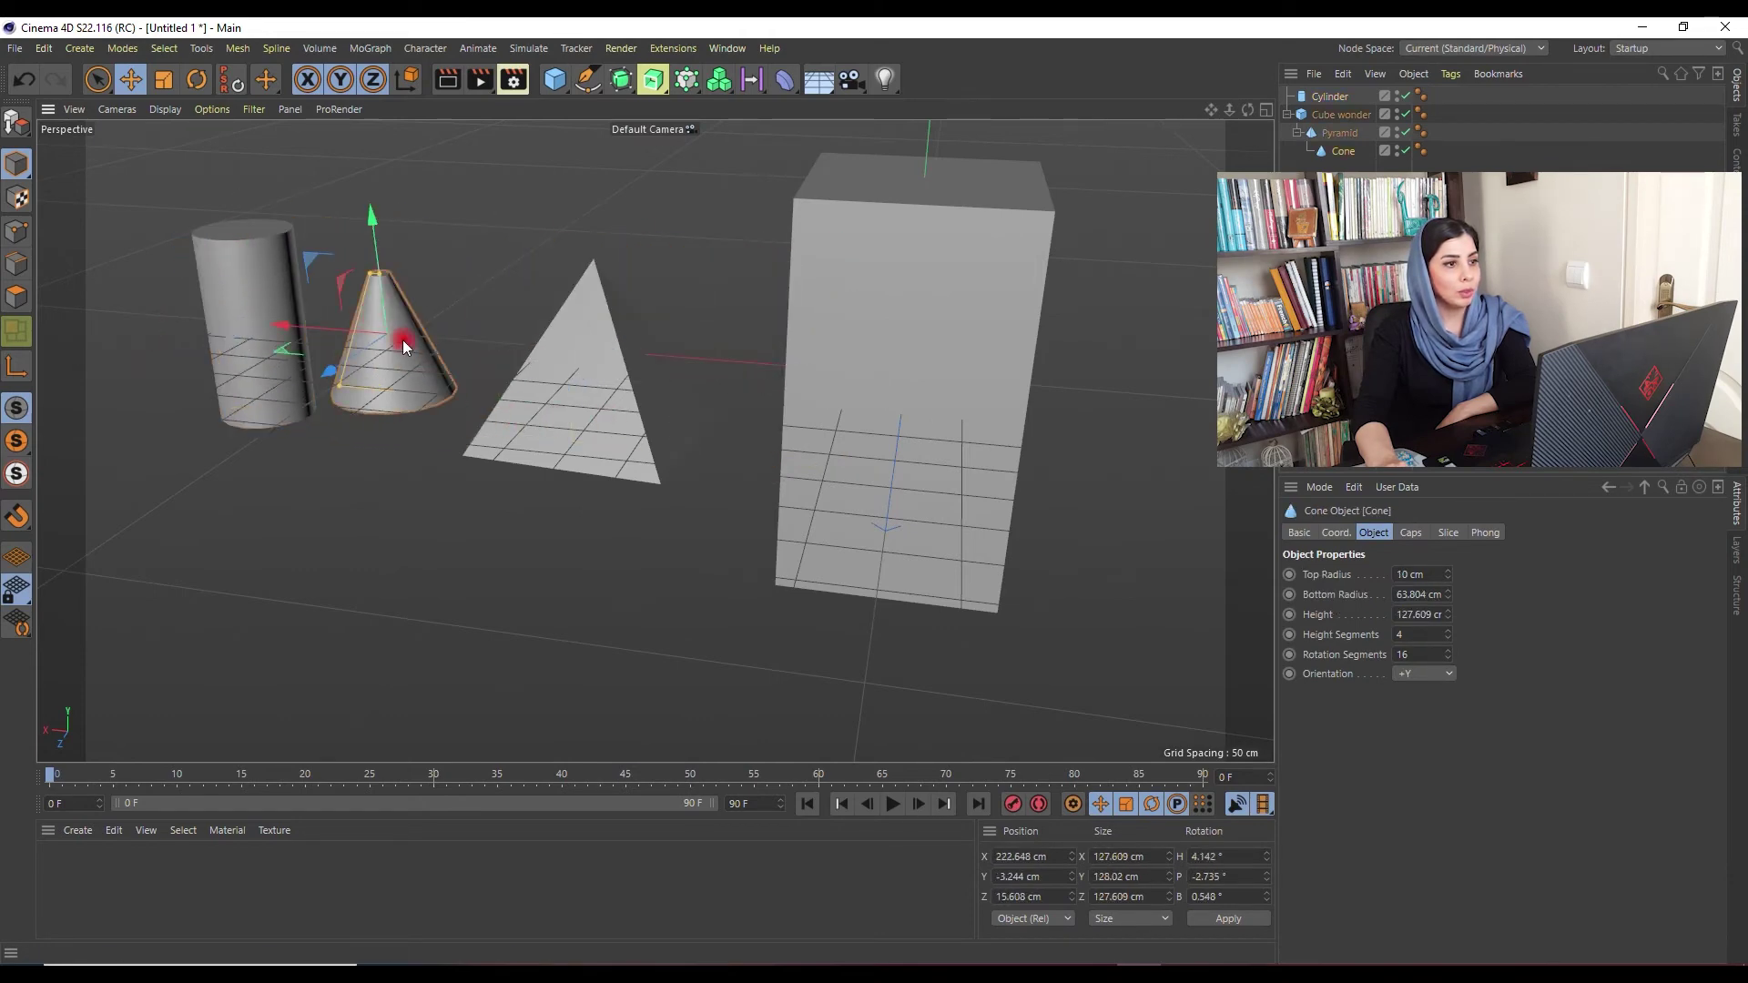
Step: Move the cone up and left onto the cylinder's top, undoing a stray move
left_click_drag(363, 234, 355, 129)
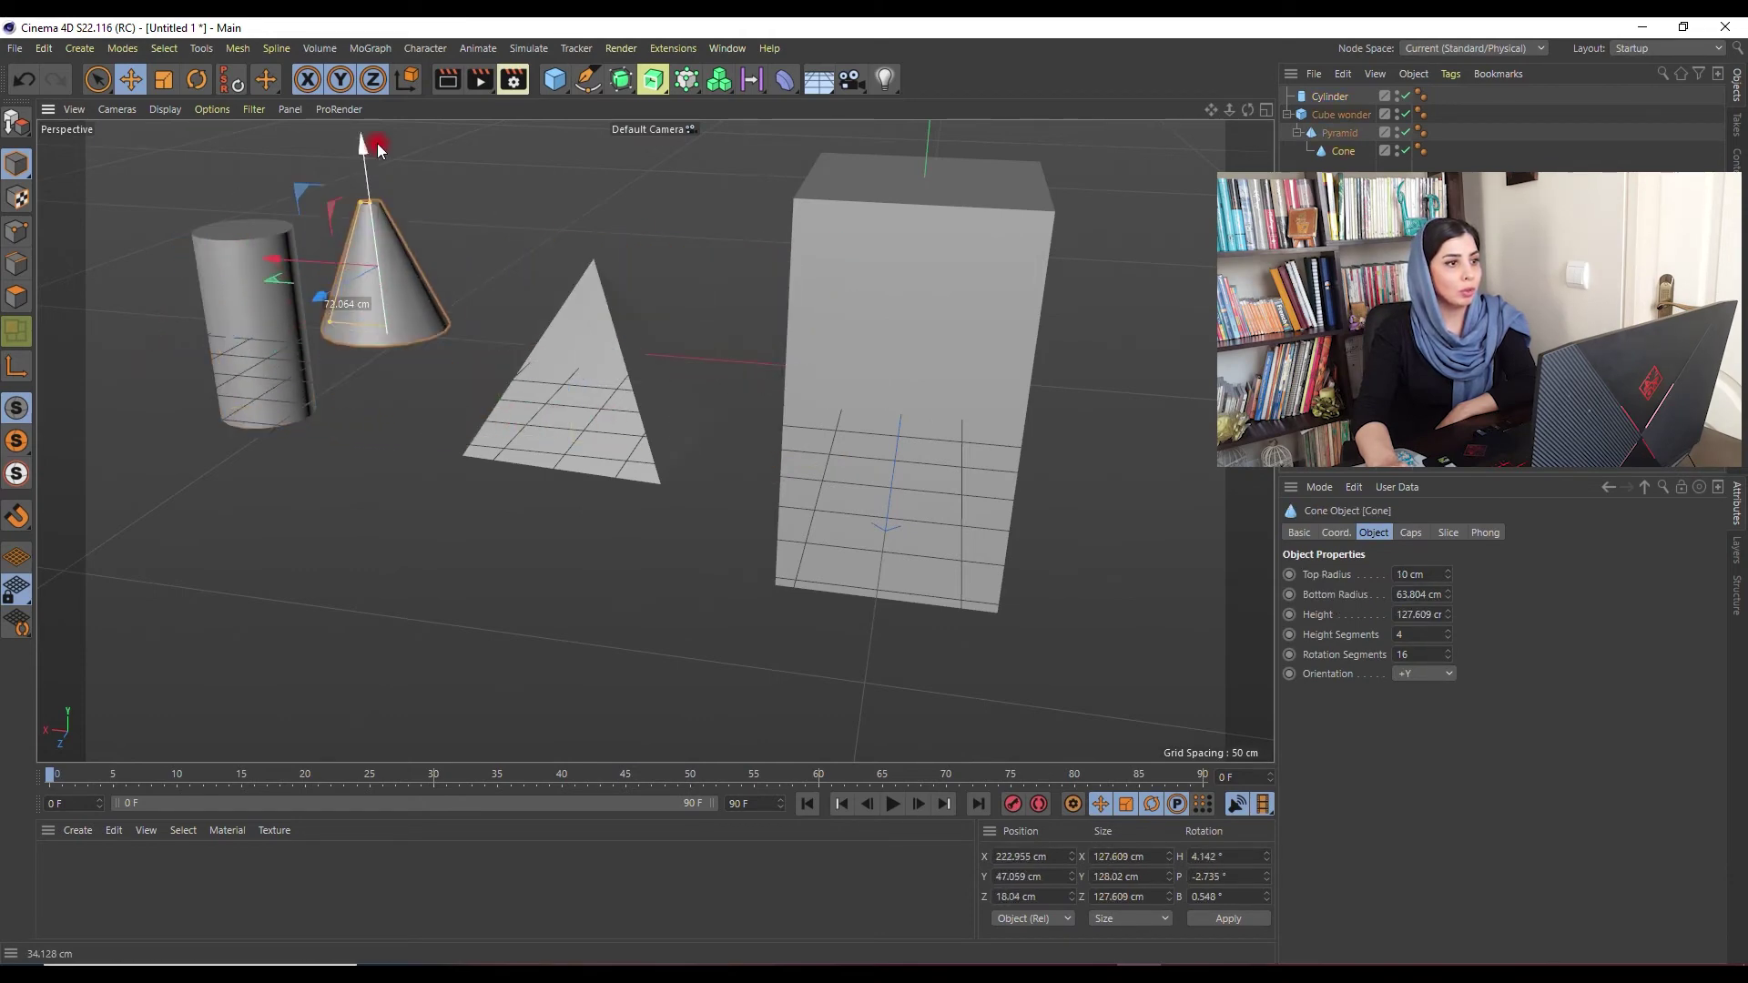
left_click_drag(278, 208, 138, 193)
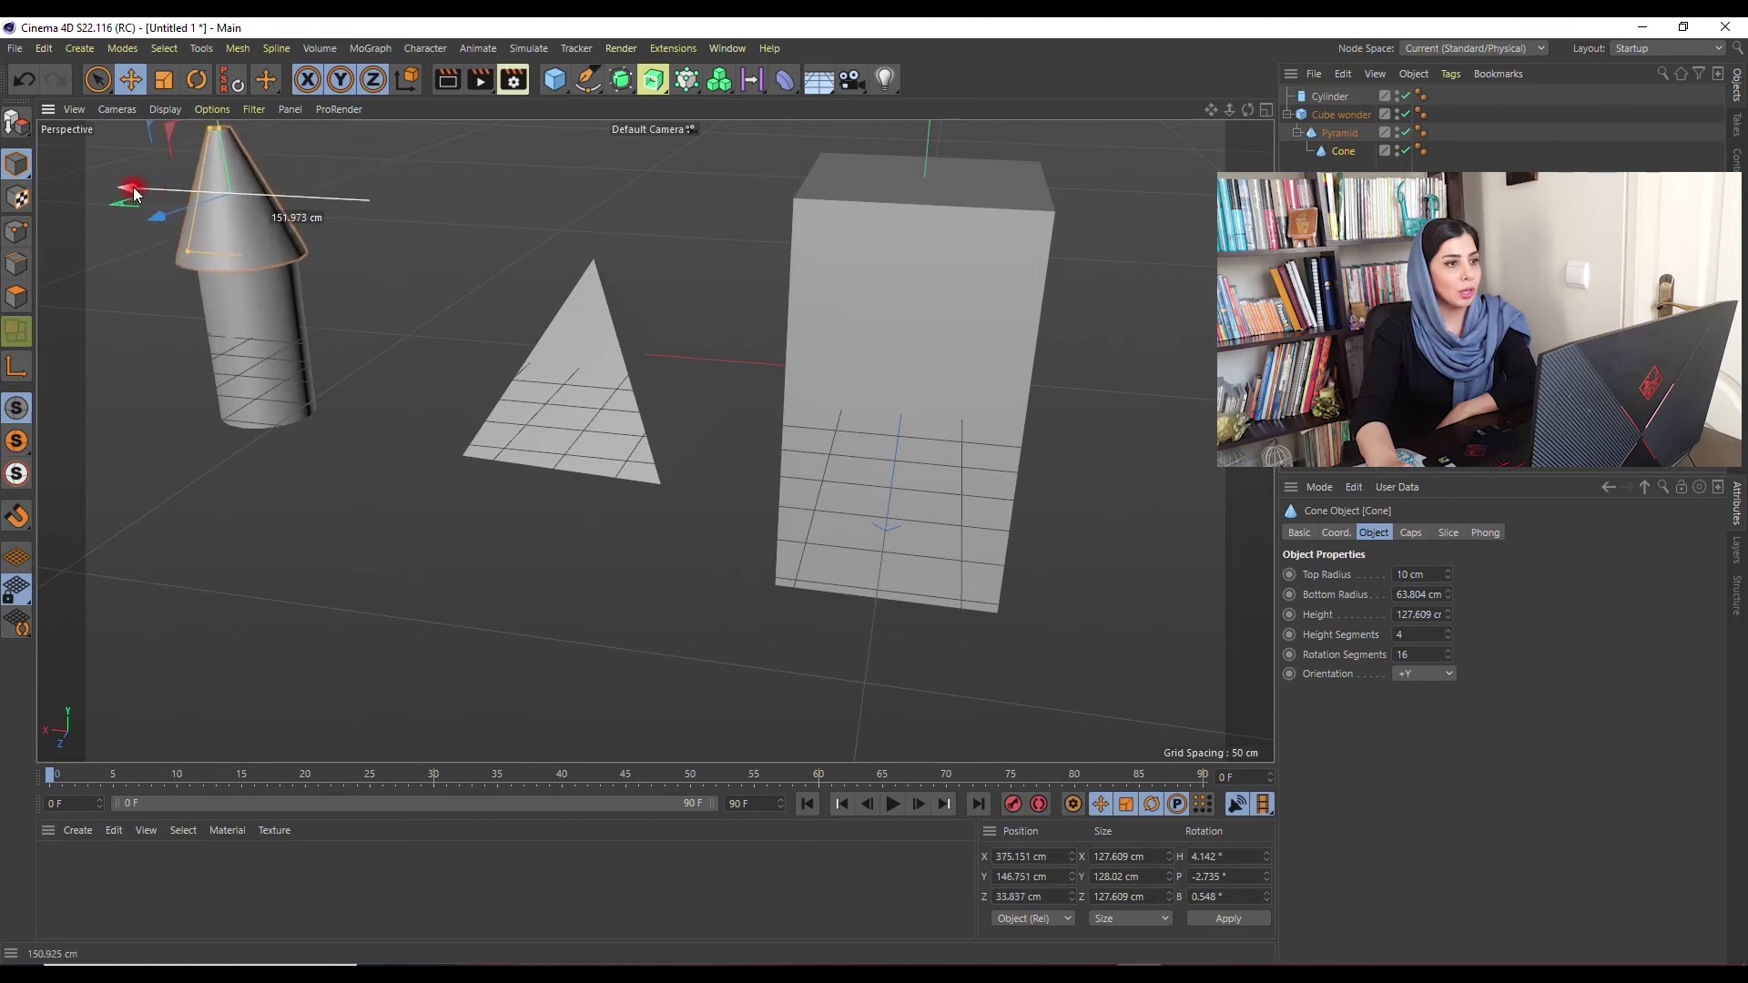
left_click_drag(138, 193, 136, 193)
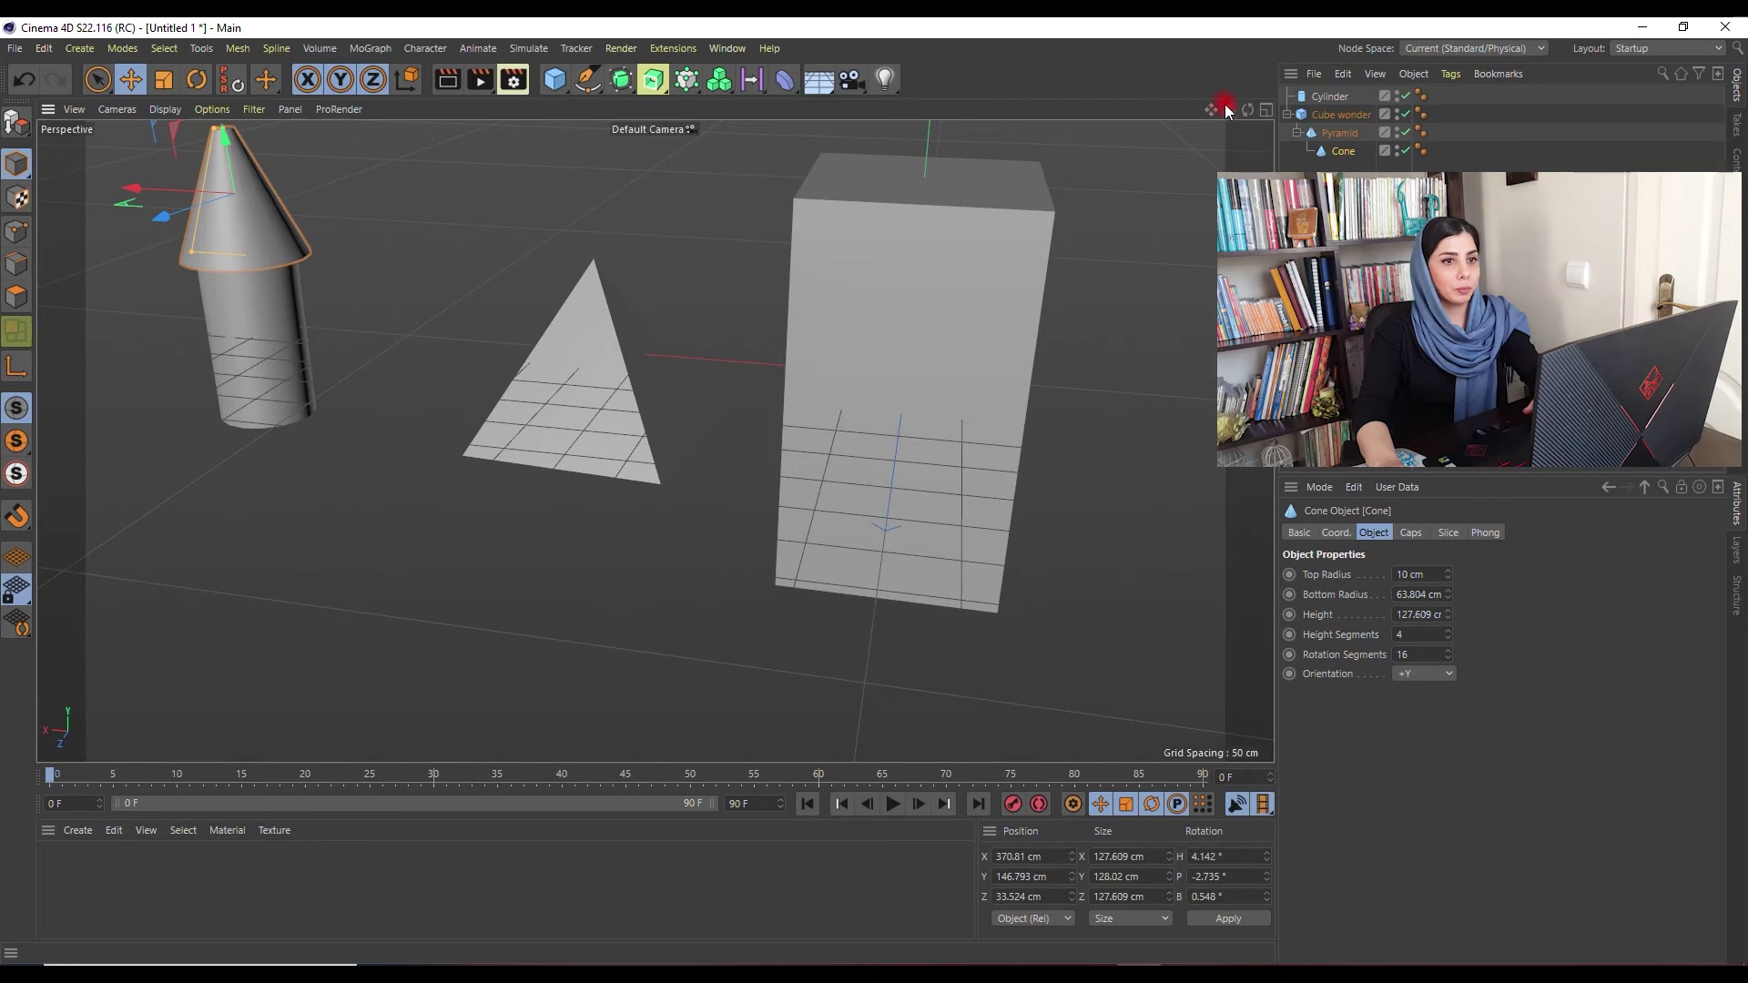
left_click_drag(293, 532, 337, 490)
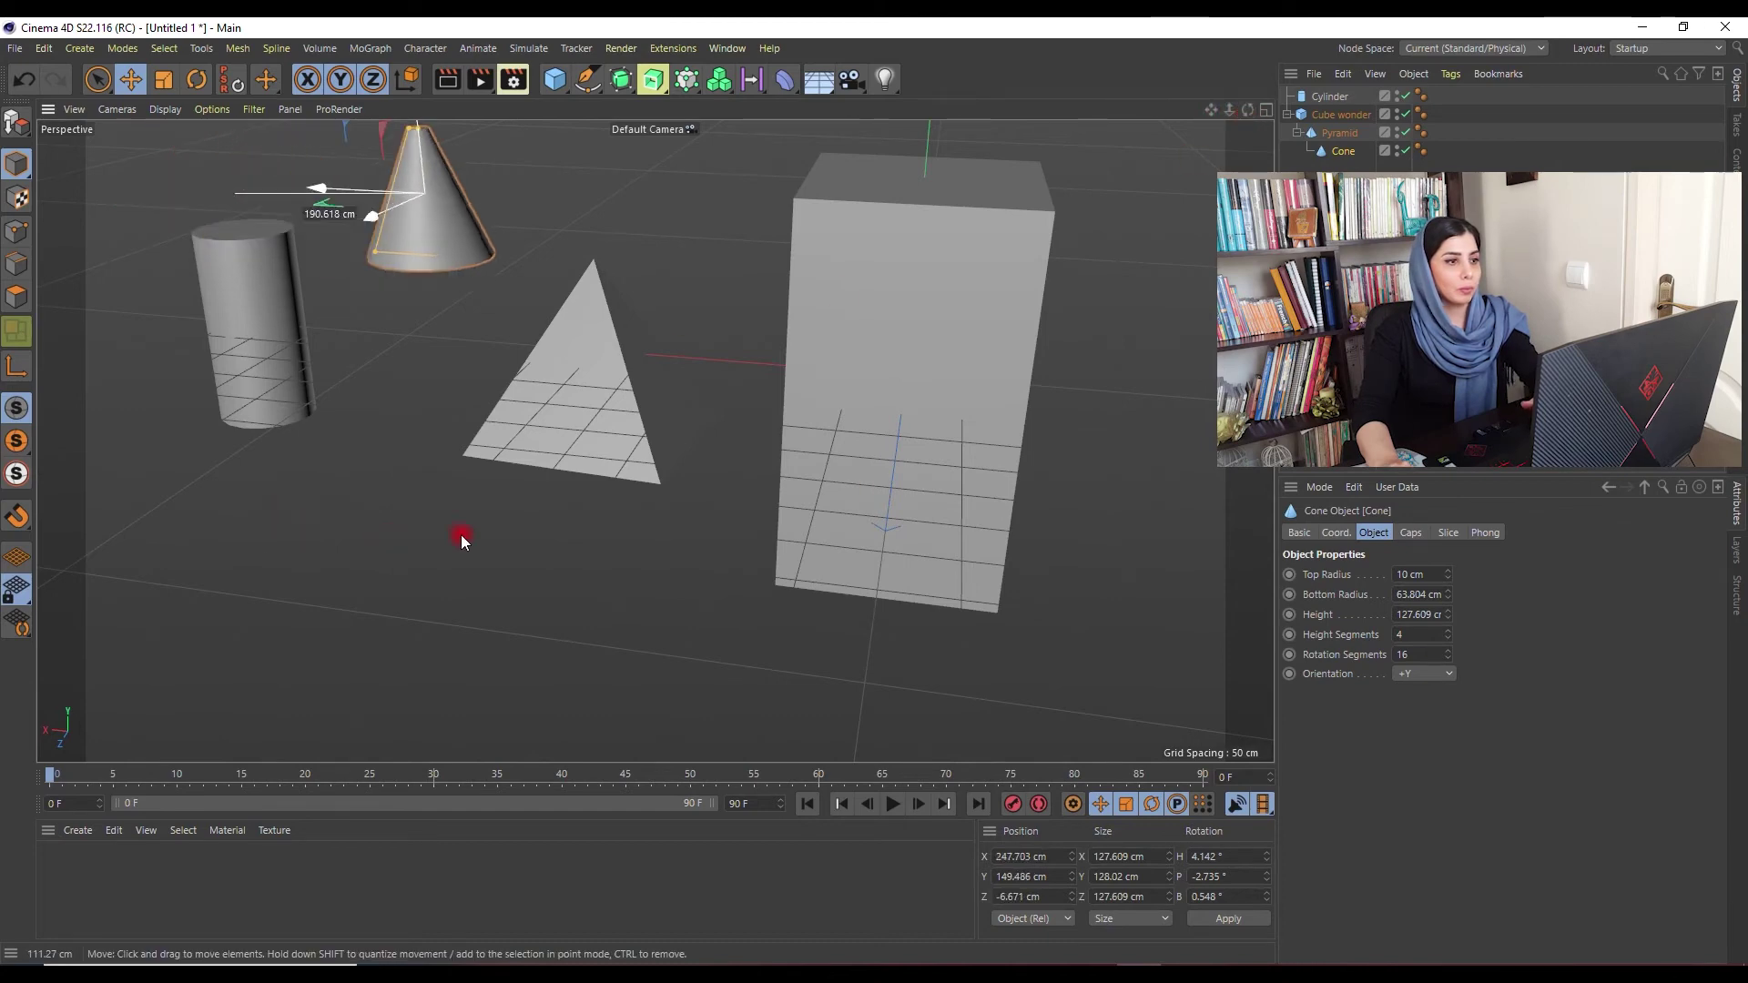
key("ctrl+z")
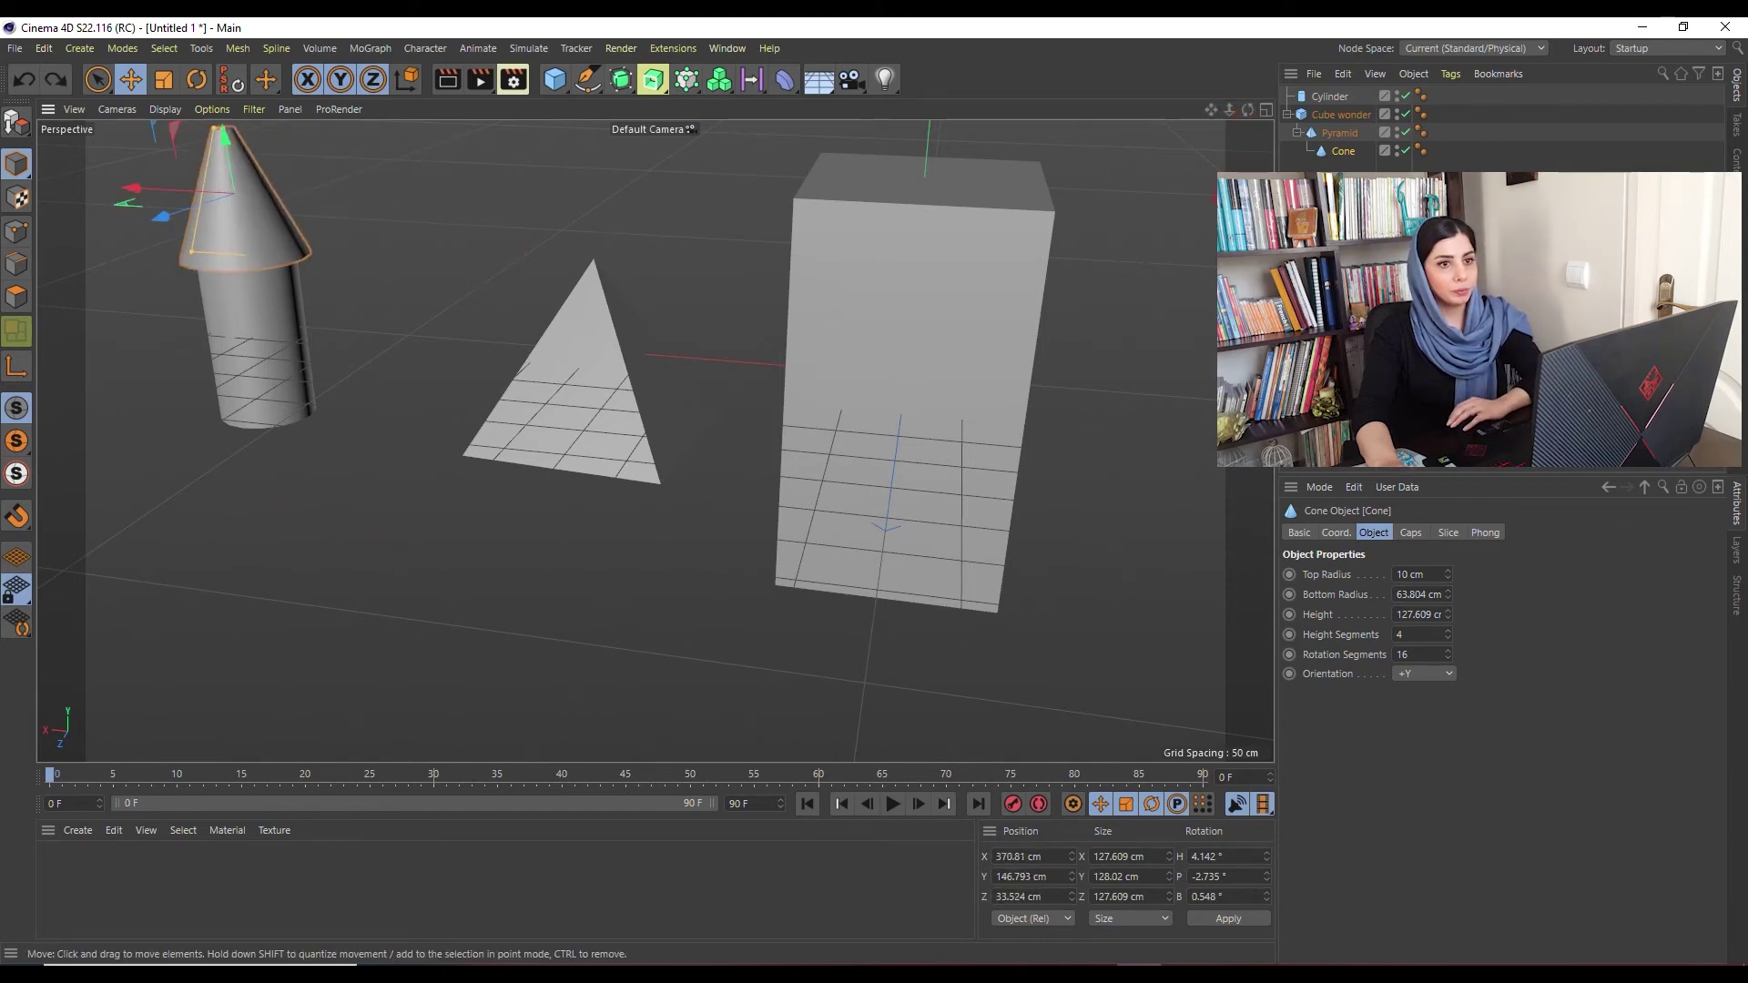
left_click(1154, 254)
mouse_move(1247, 110)
left_mouse_down()
mouse_move(893, 494)
mouse_move(1061, 483)
mouse_move(1059, 457)
mouse_move(1023, 476)
mouse_move(1088, 473)
left_mouse_up()
left_click(521, 316)
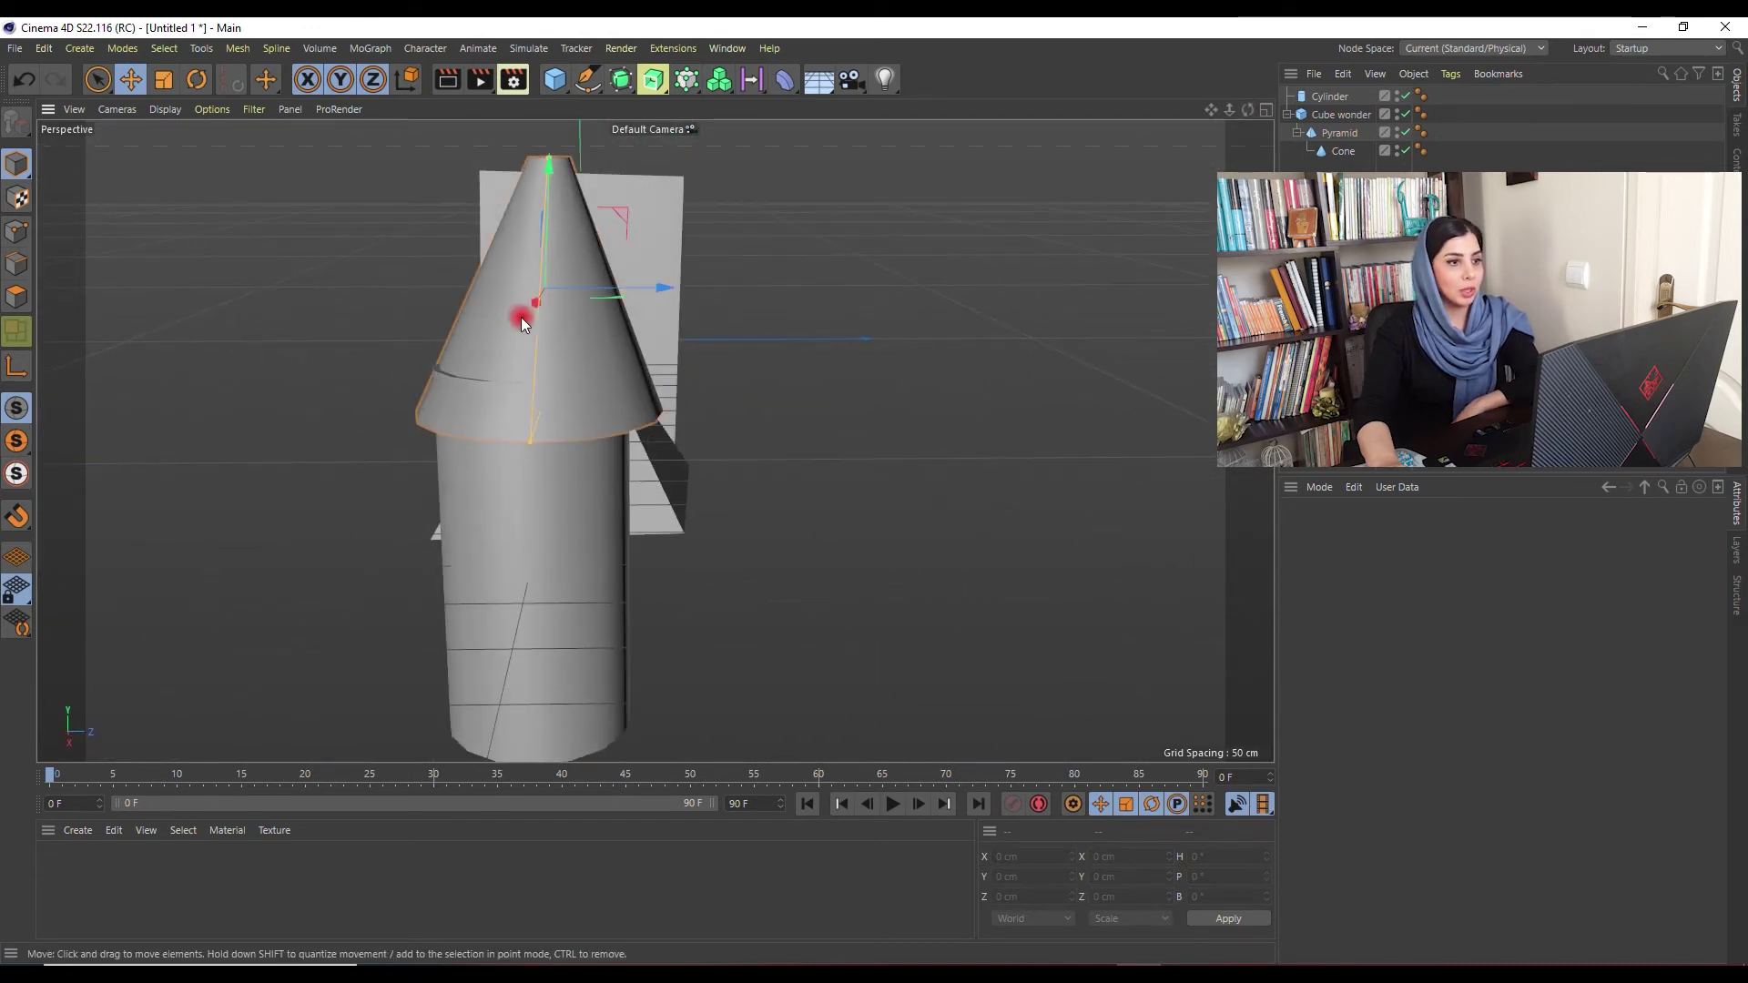
Step: Nudge the cone to centre it on the cylinder and tilt it slightly
mouse_move(650, 285)
left_mouse_down()
mouse_move(605, 363)
mouse_move(541, 254)
left_mouse_up()
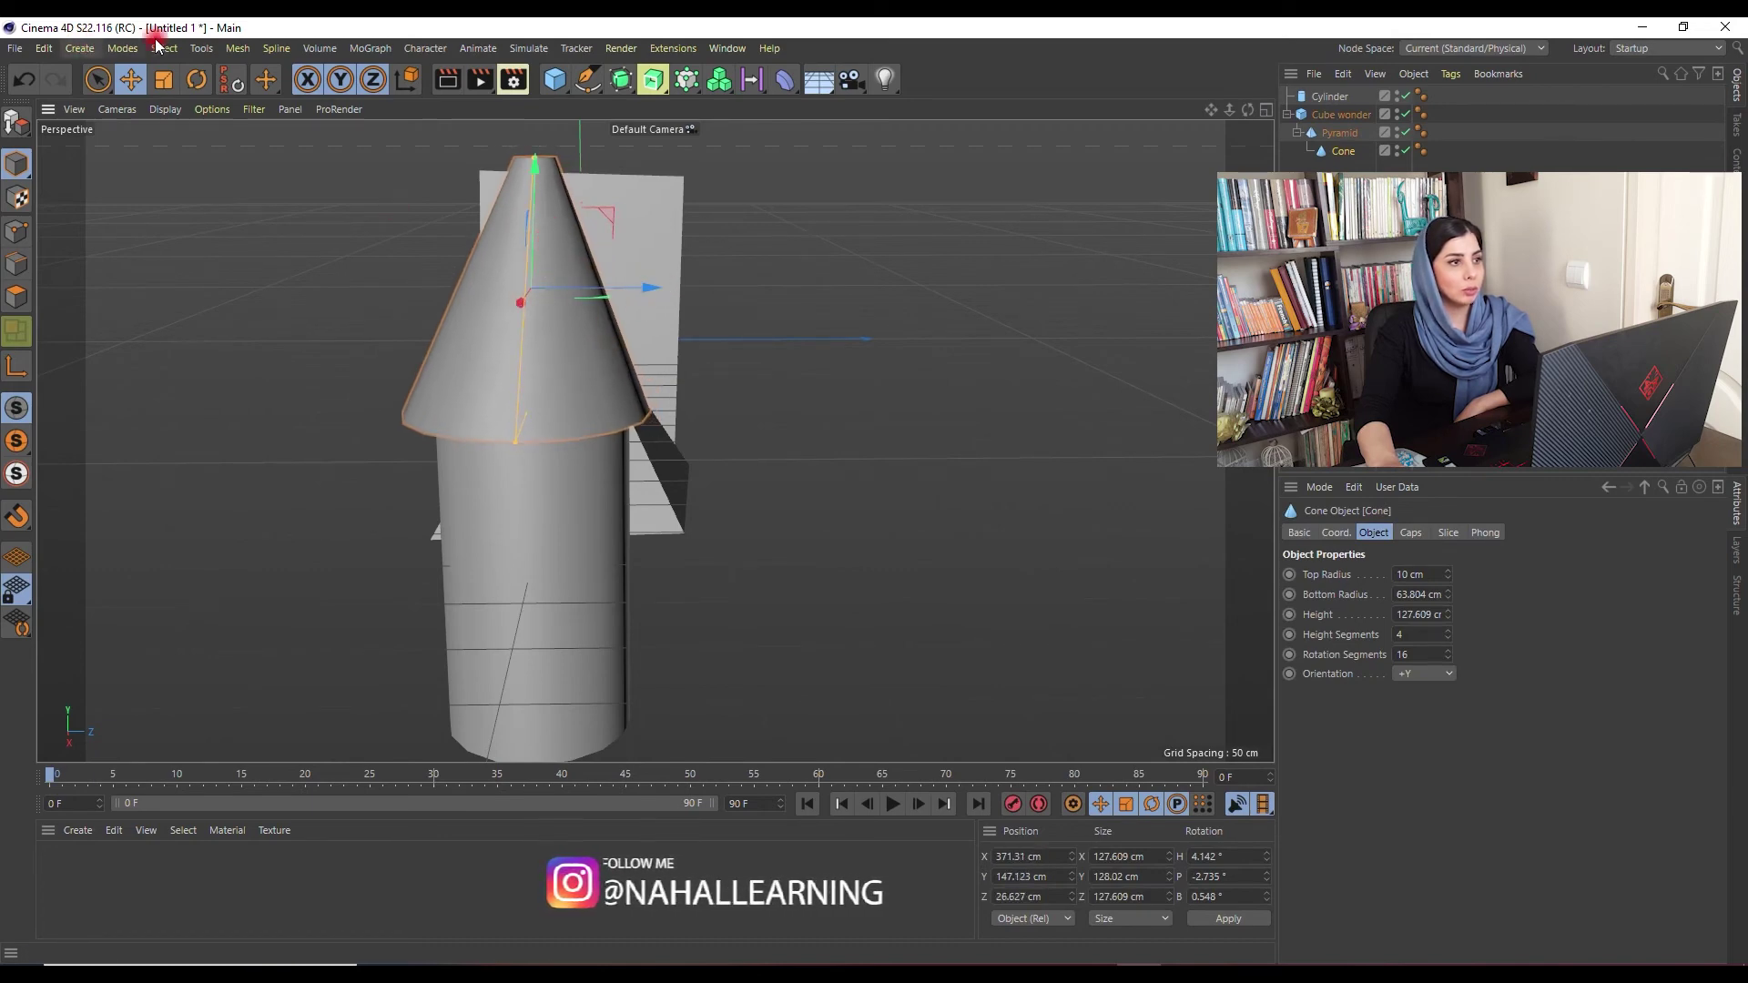
key("r")
left_click_drag(466, 250, 594, 315)
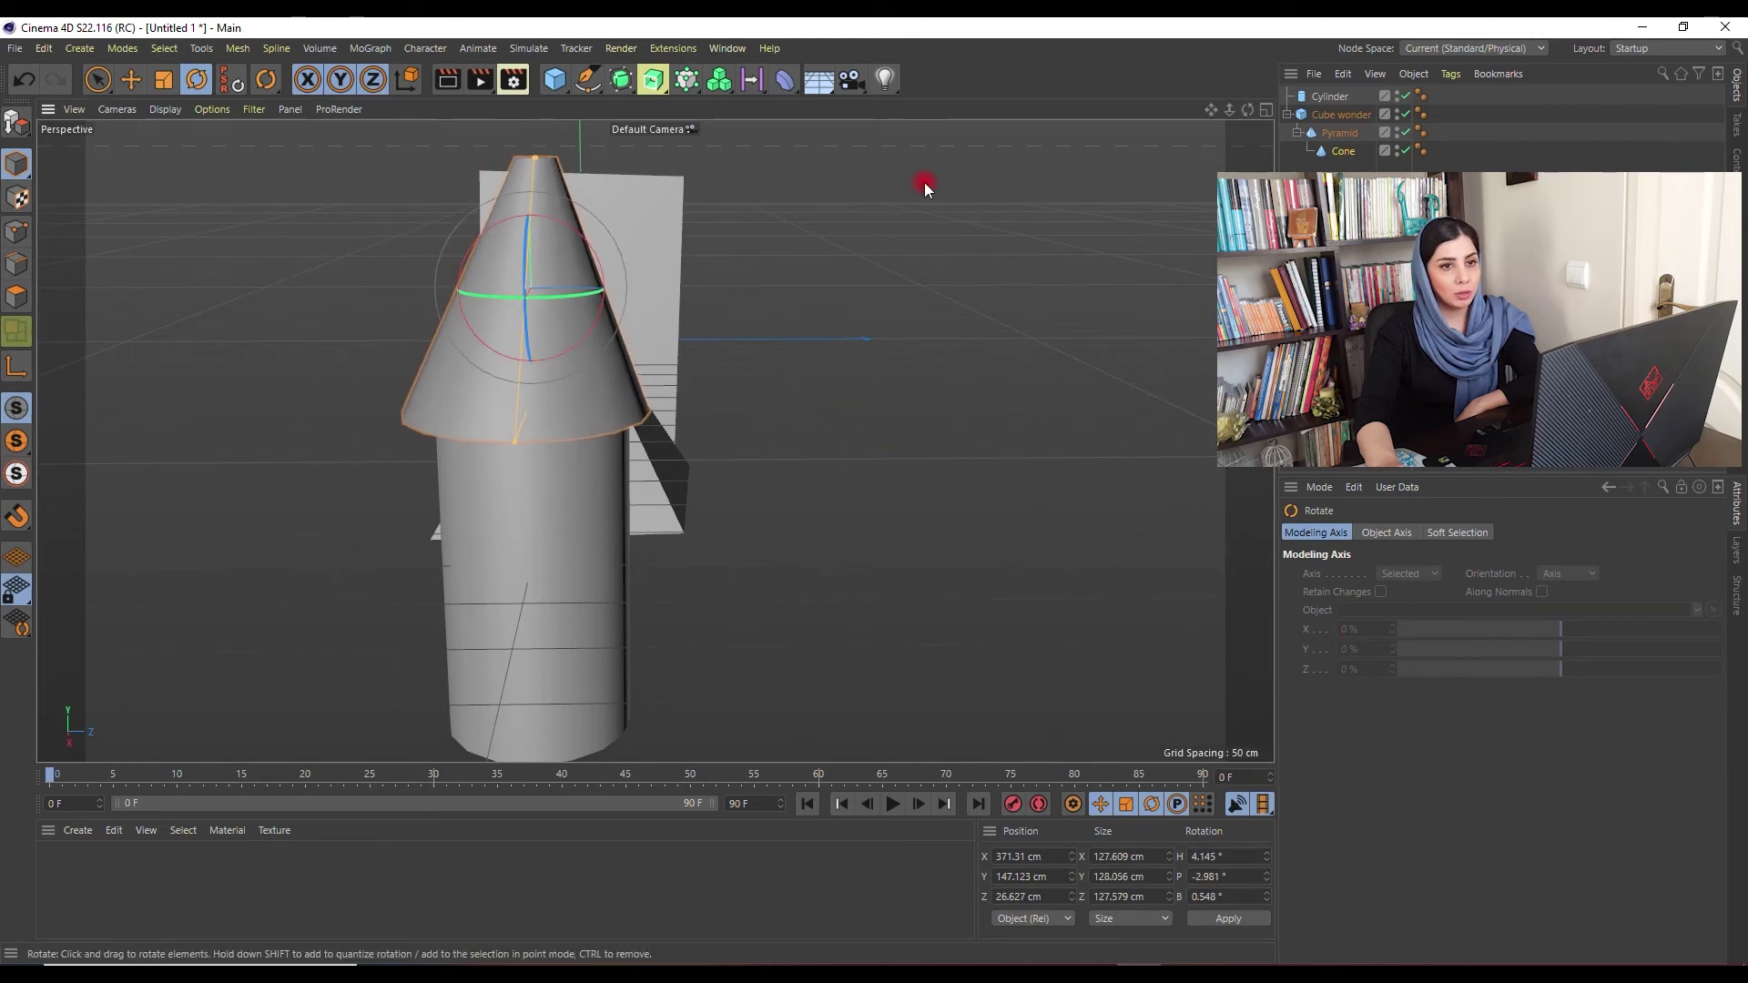
Step: Set the cone's Top Radius to 1 cm for a pointed nose
left_click(1342, 151)
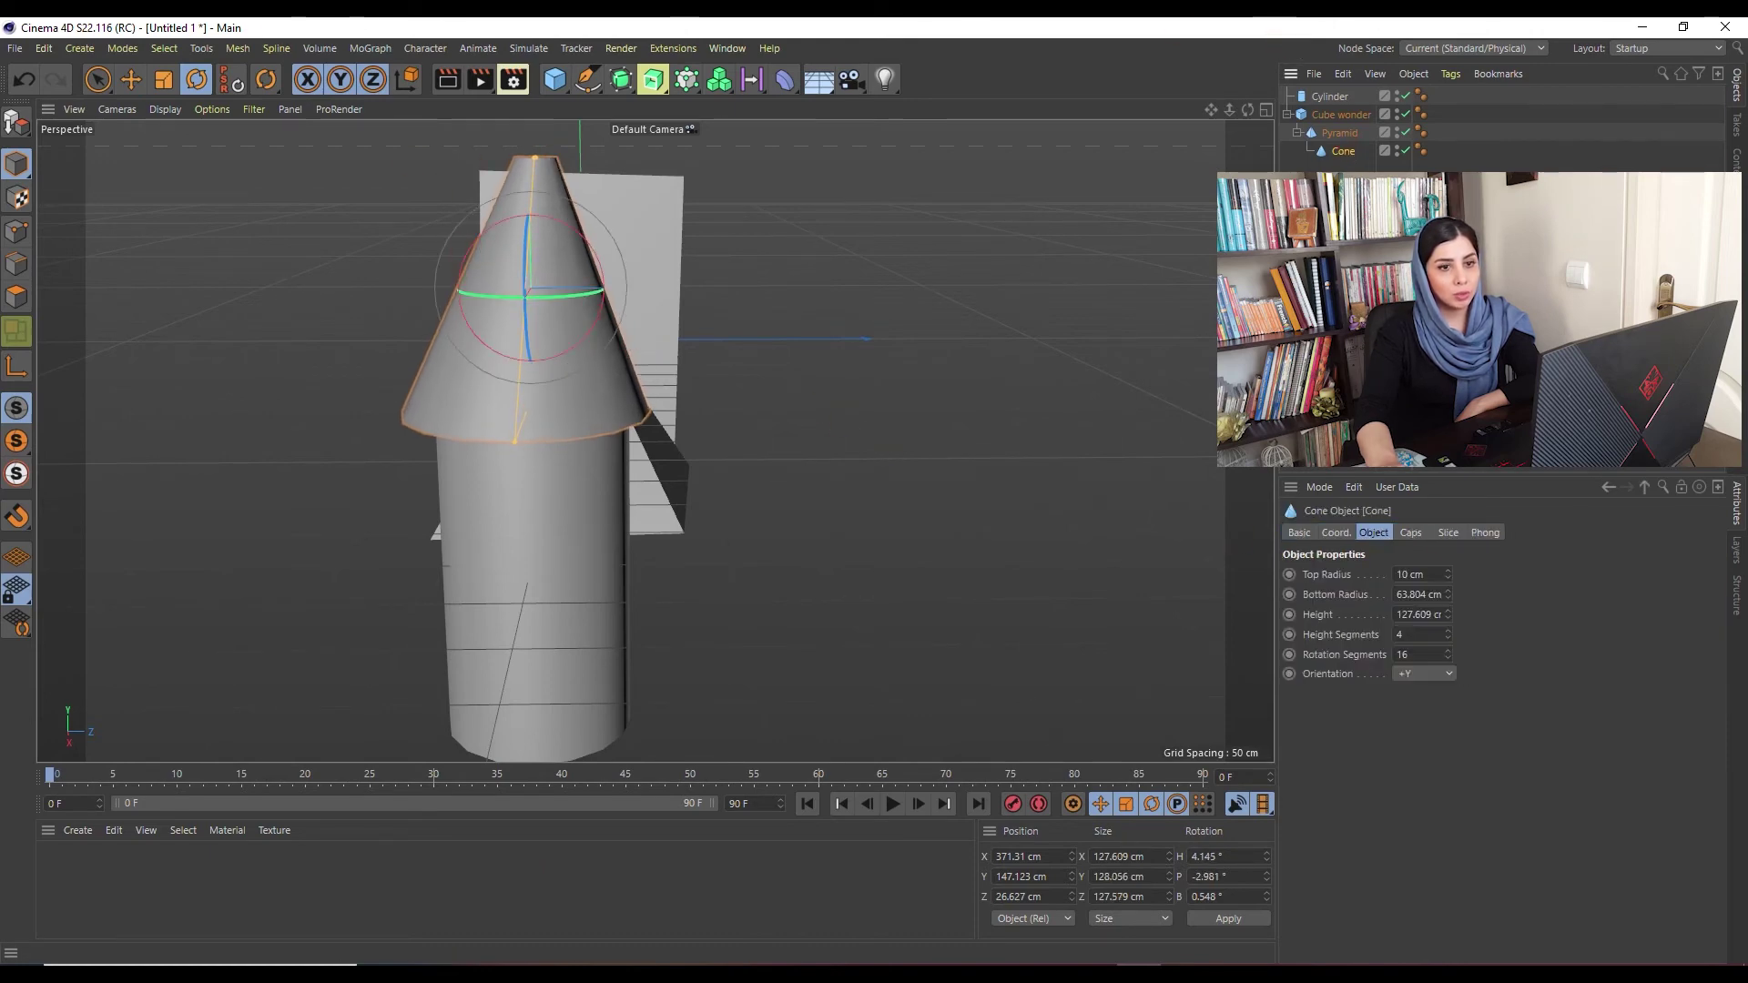
left_click(1436, 581)
type("1")
key("Return")
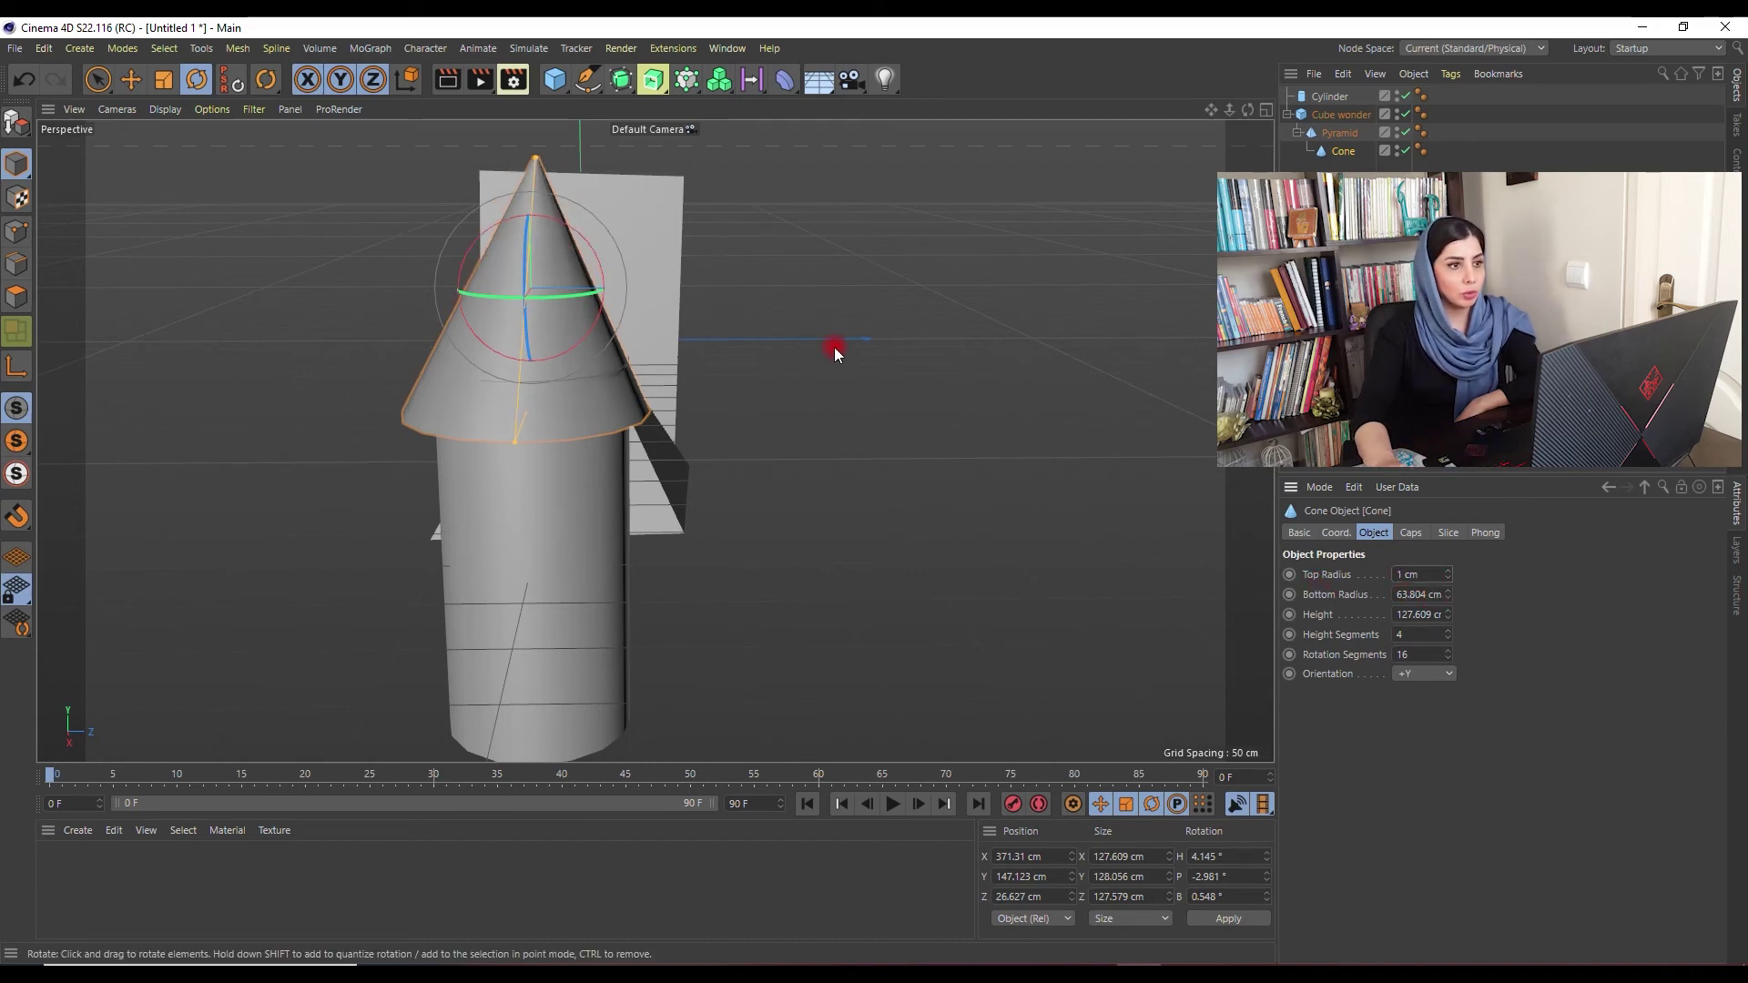
left_click(734, 563)
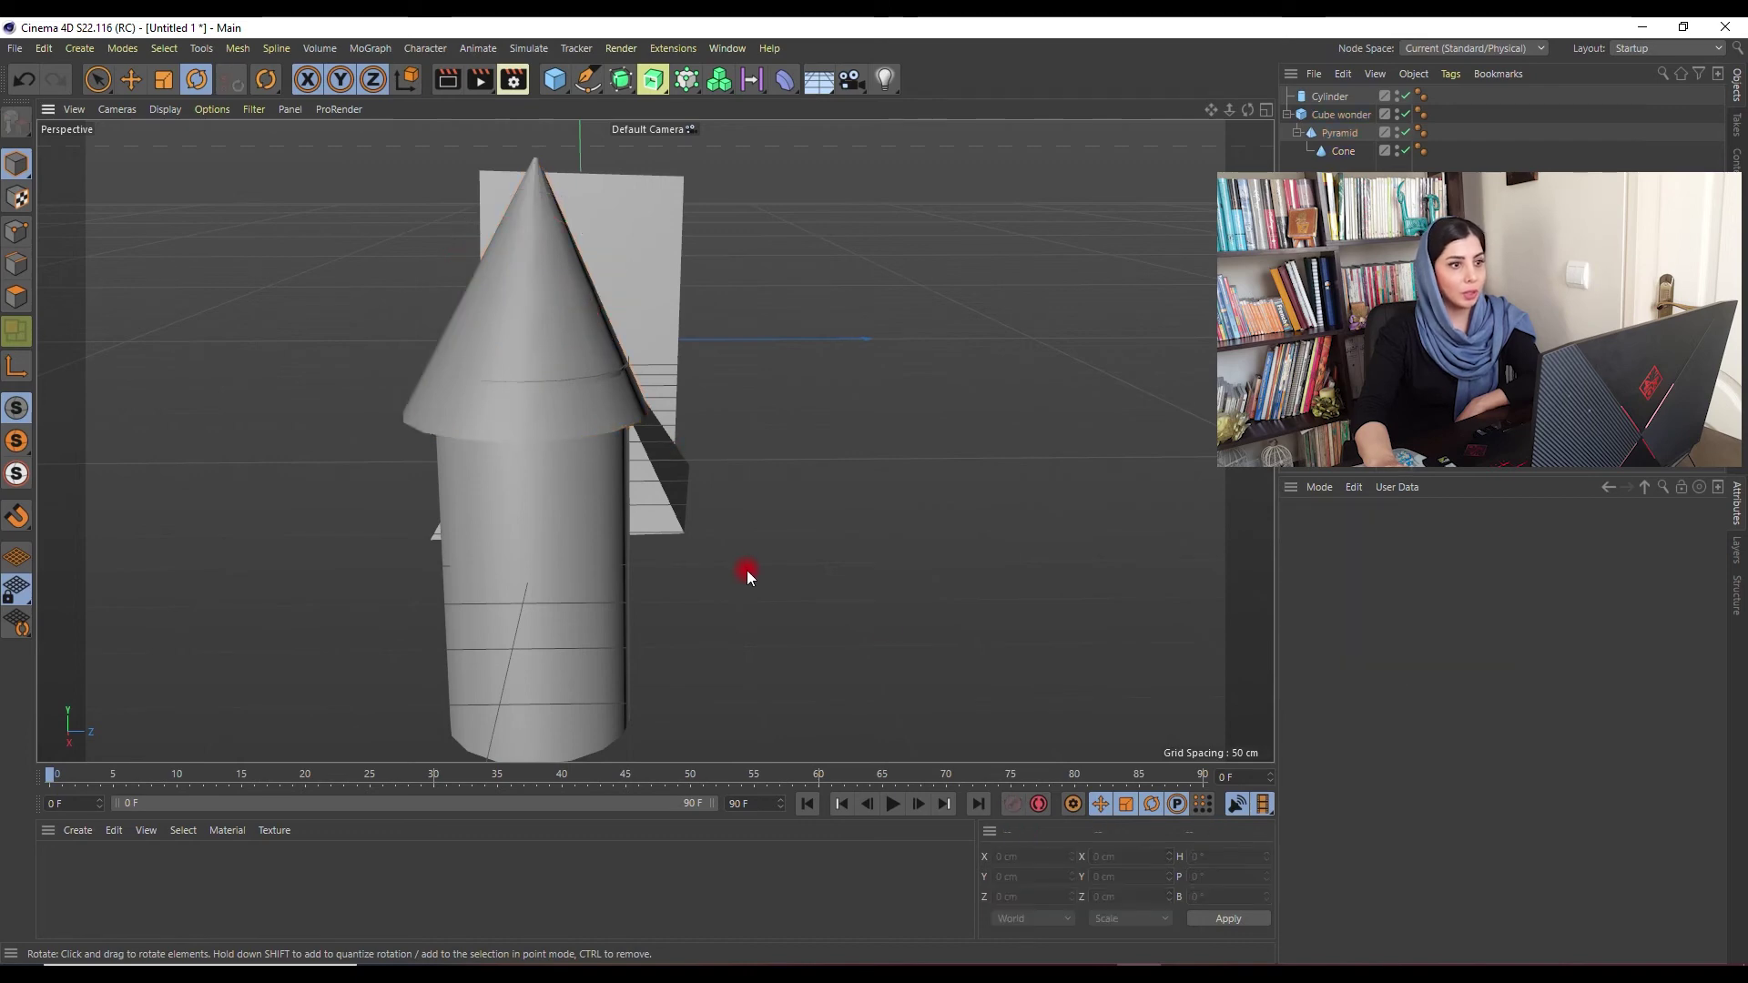
left_click(583, 411)
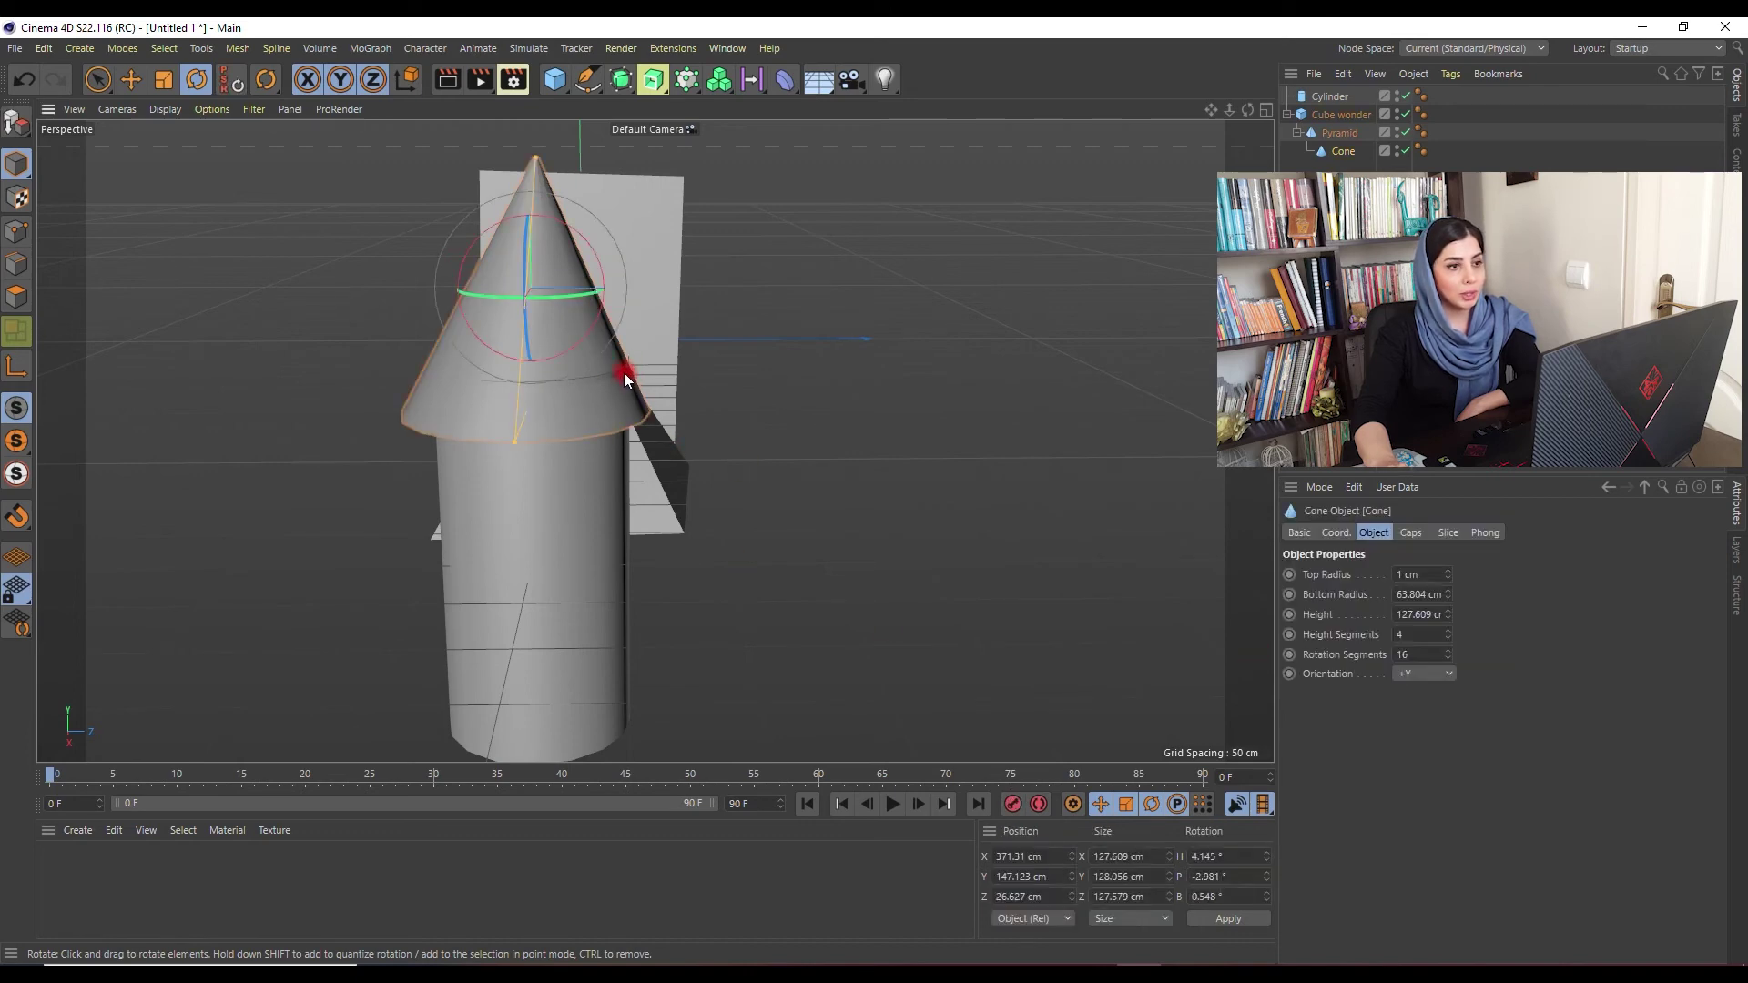
Step: Lower the cone's apex so it stands about 97 cm tall, then deselect it
key("e")
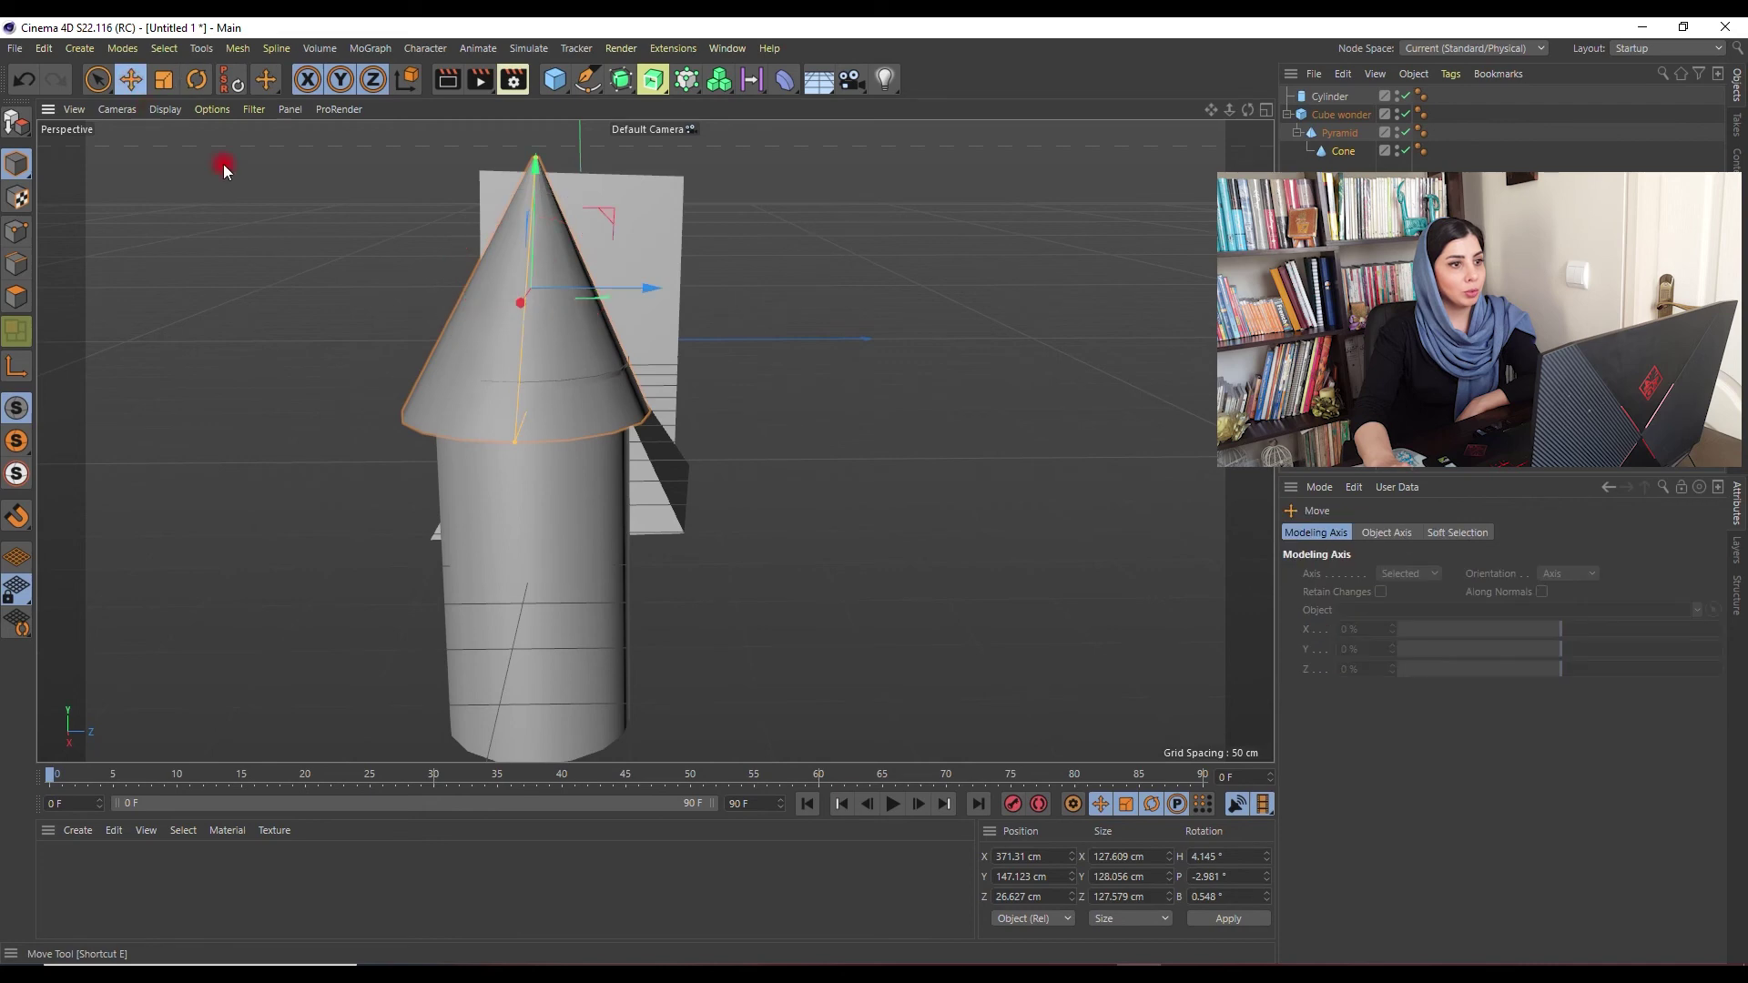
left_click_drag(534, 163, 537, 209)
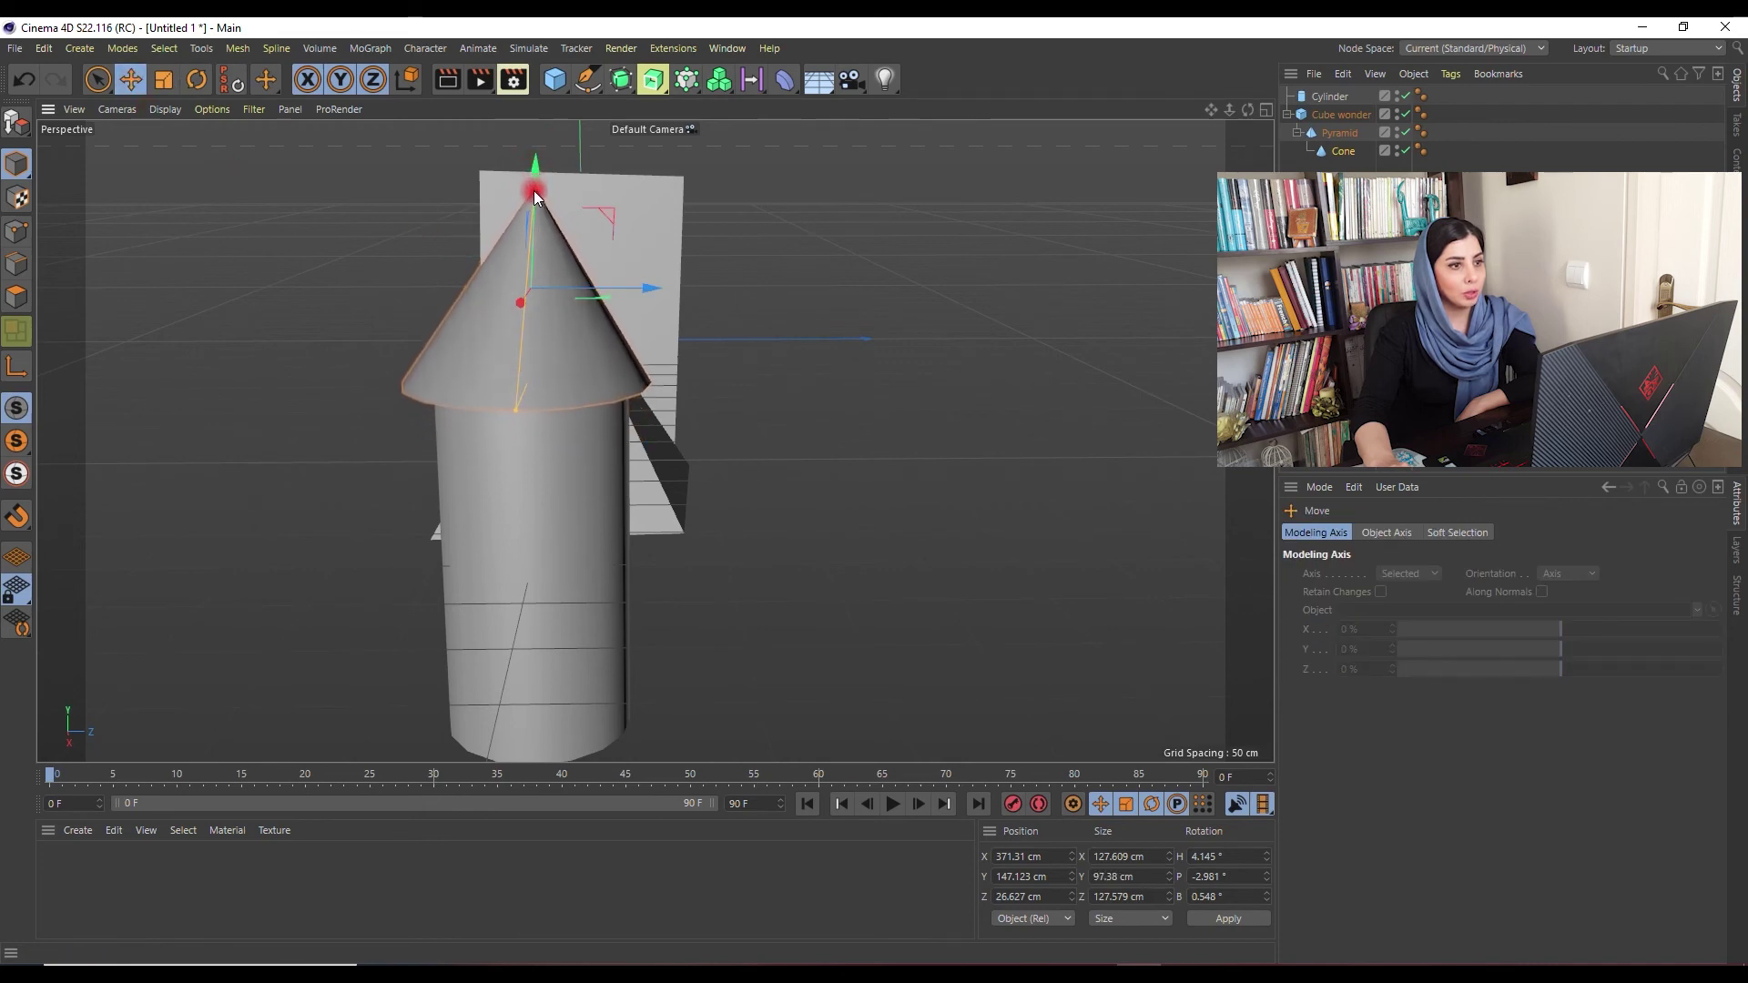
left_click(1025, 488)
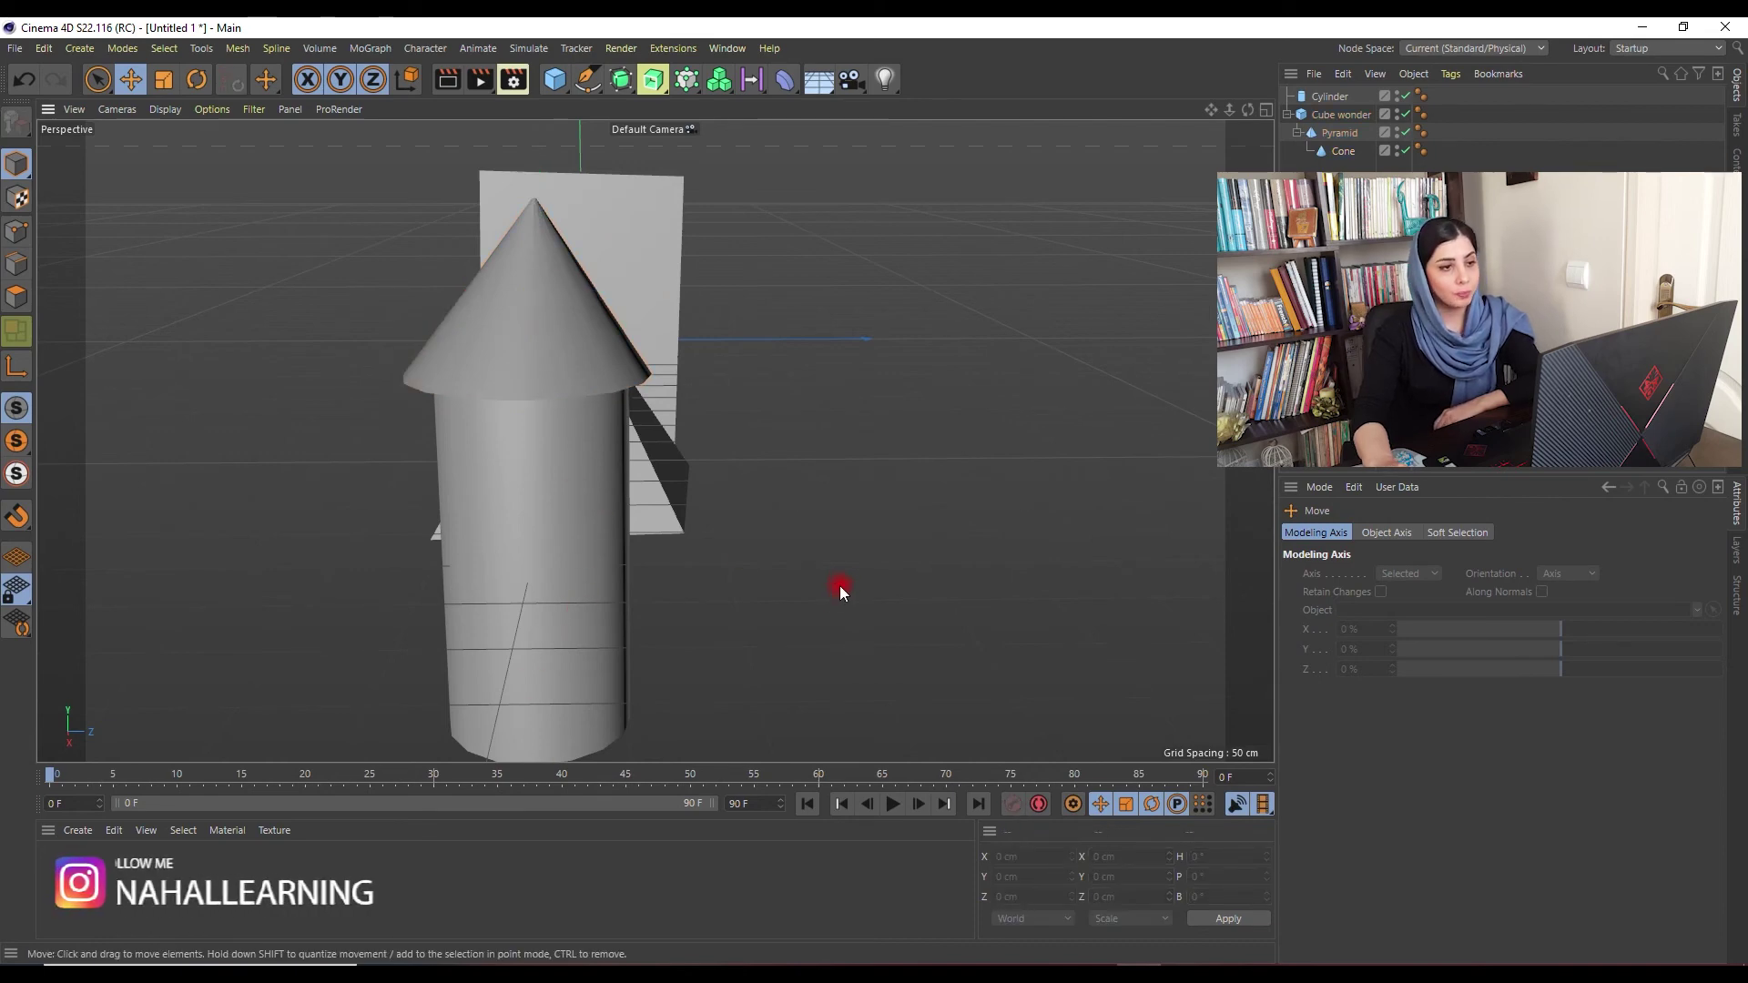
left_click(1316, 492)
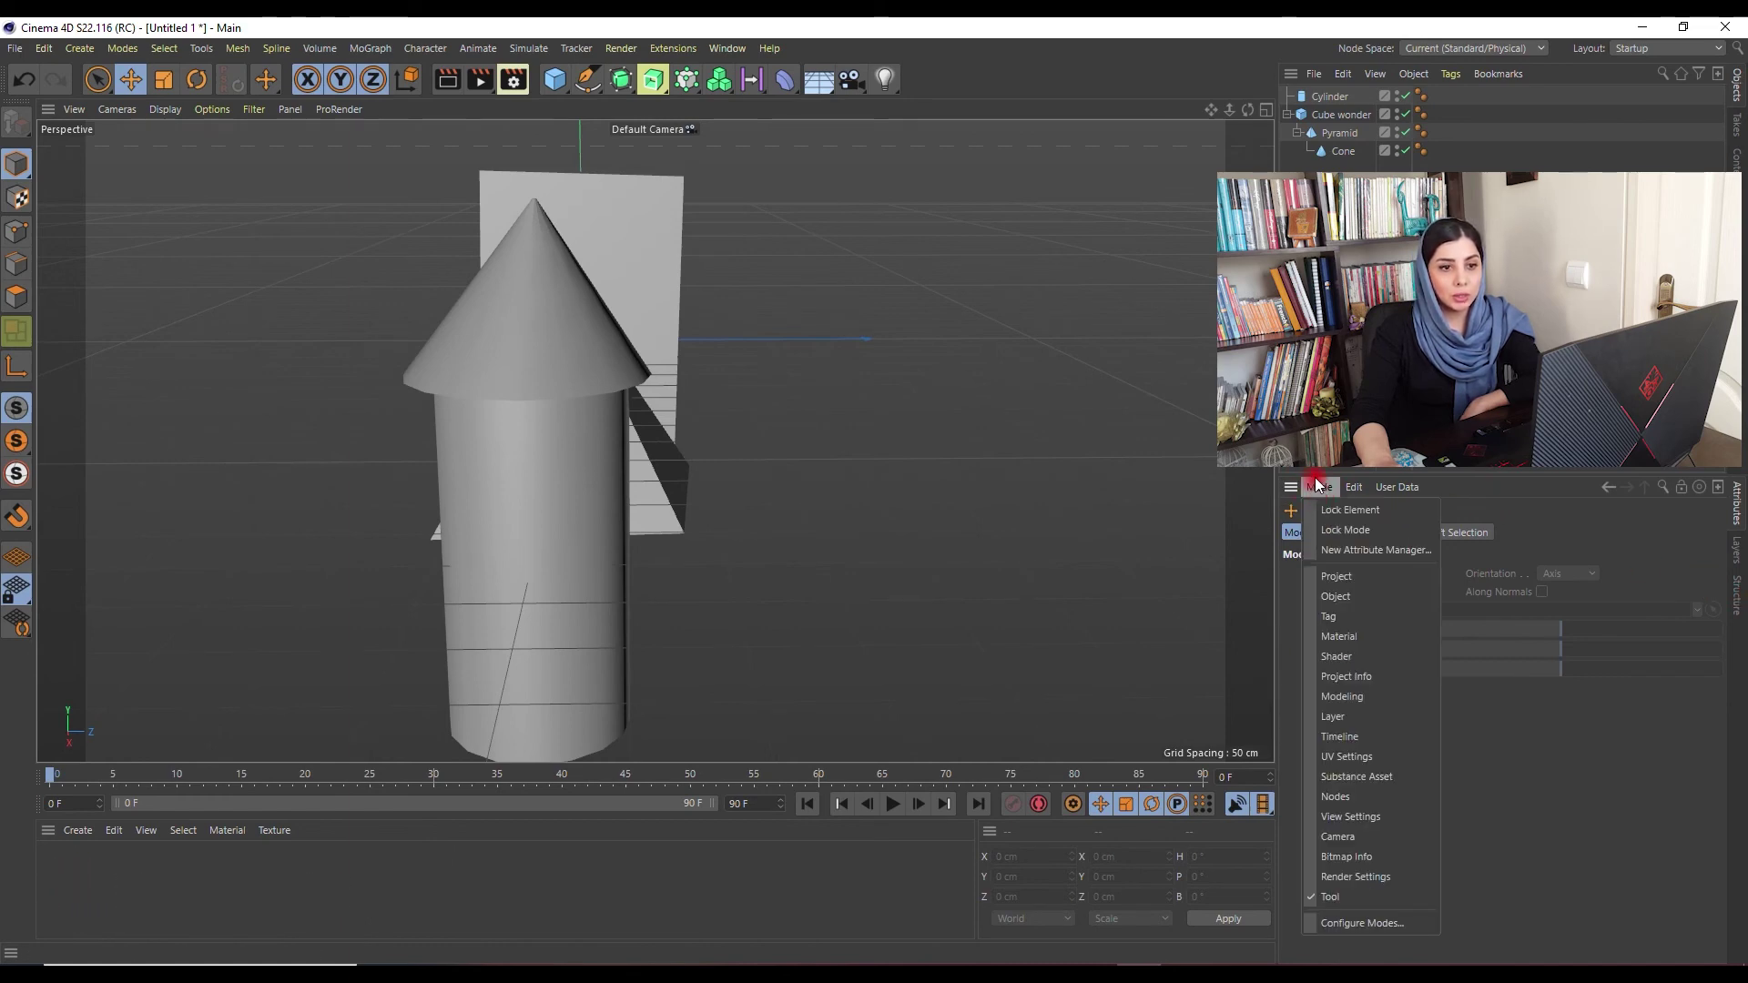
left_click(1367, 579)
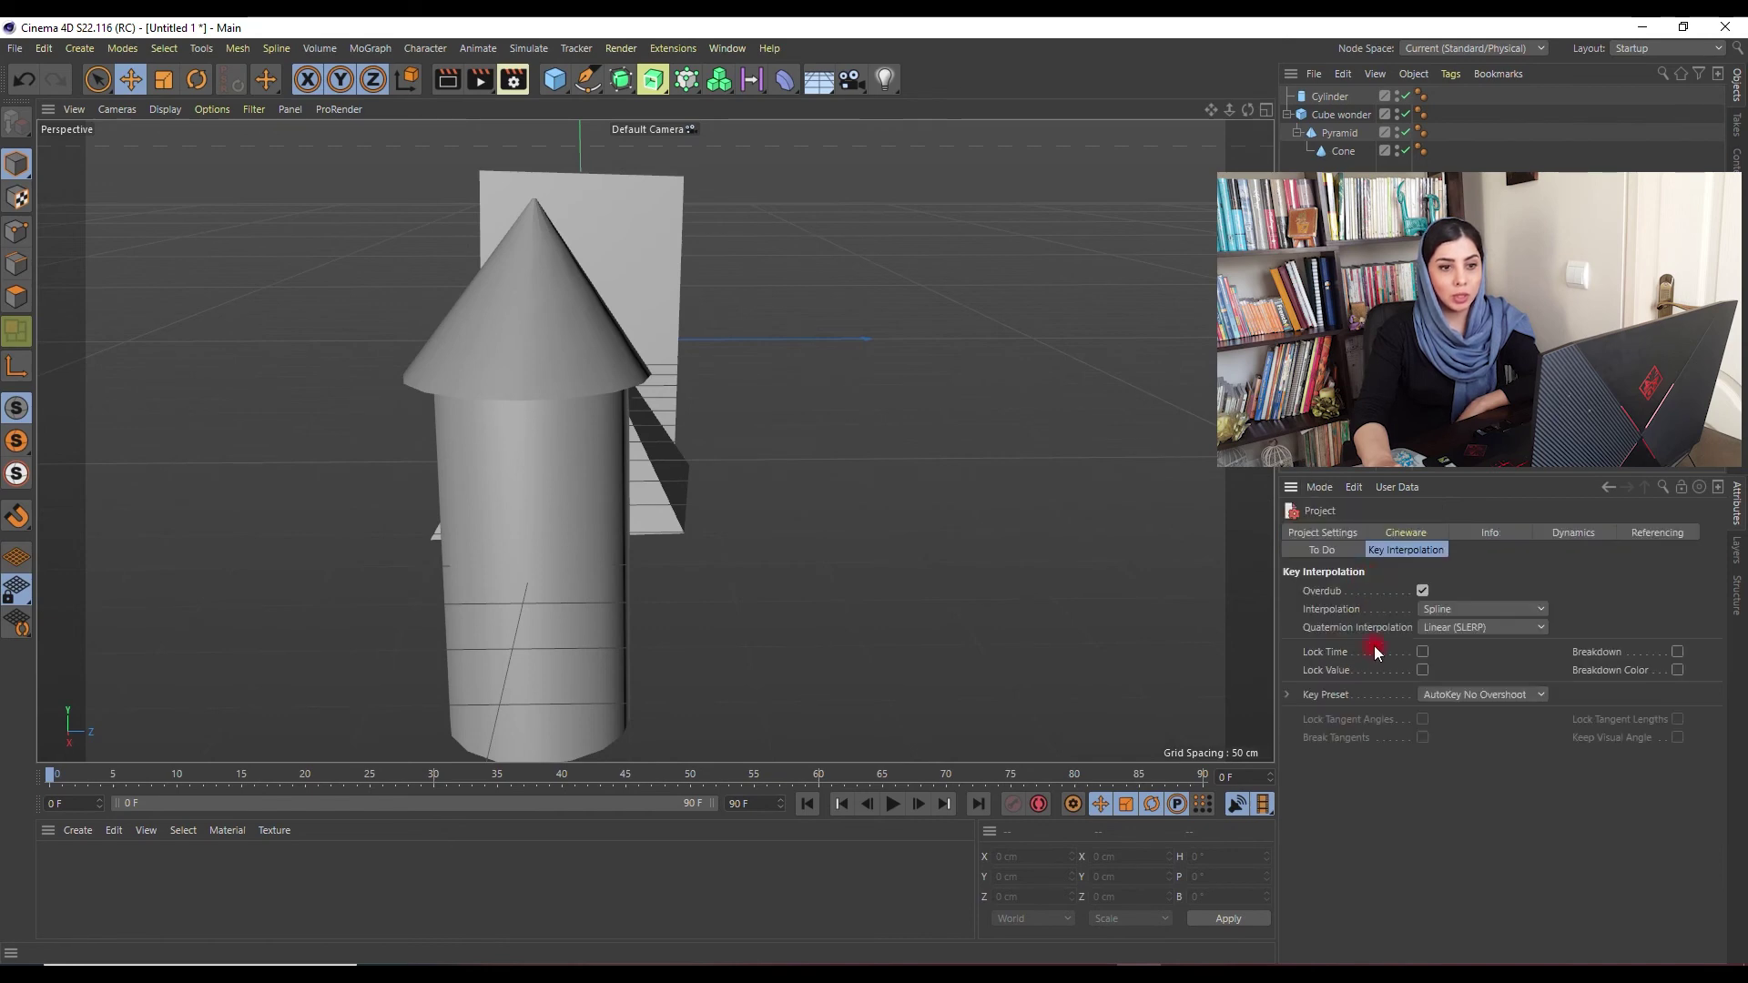
left_click(1316, 487)
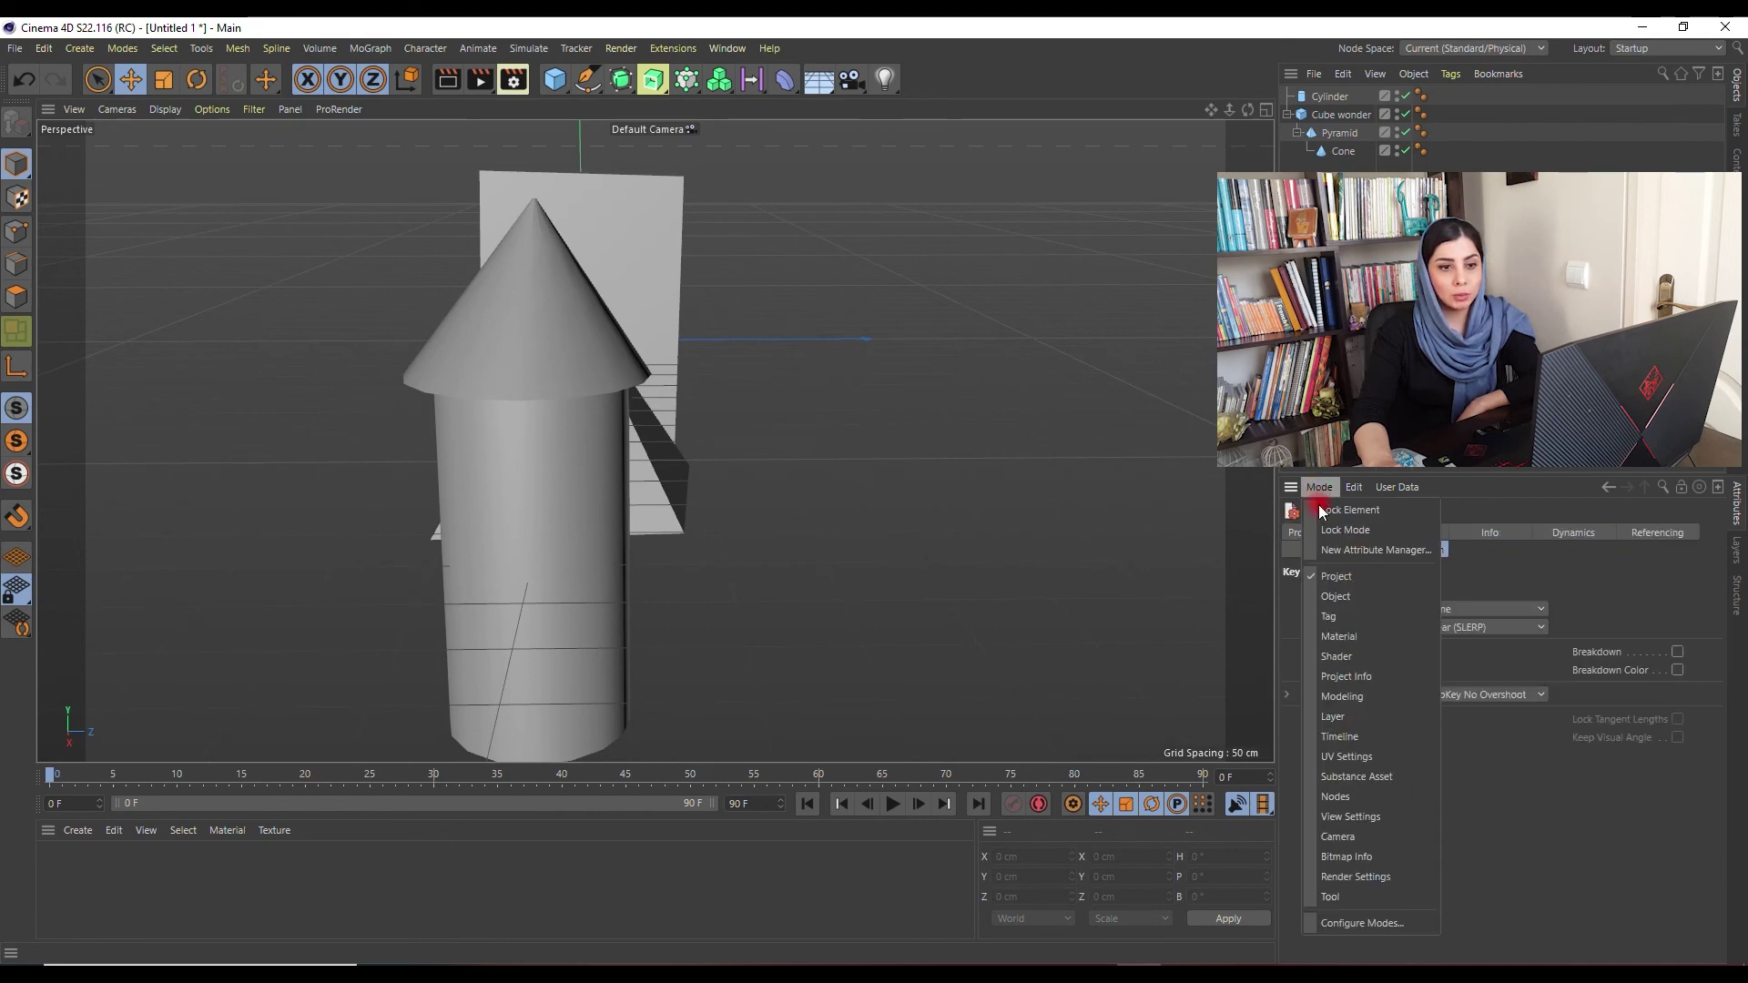
left_click(1364, 597)
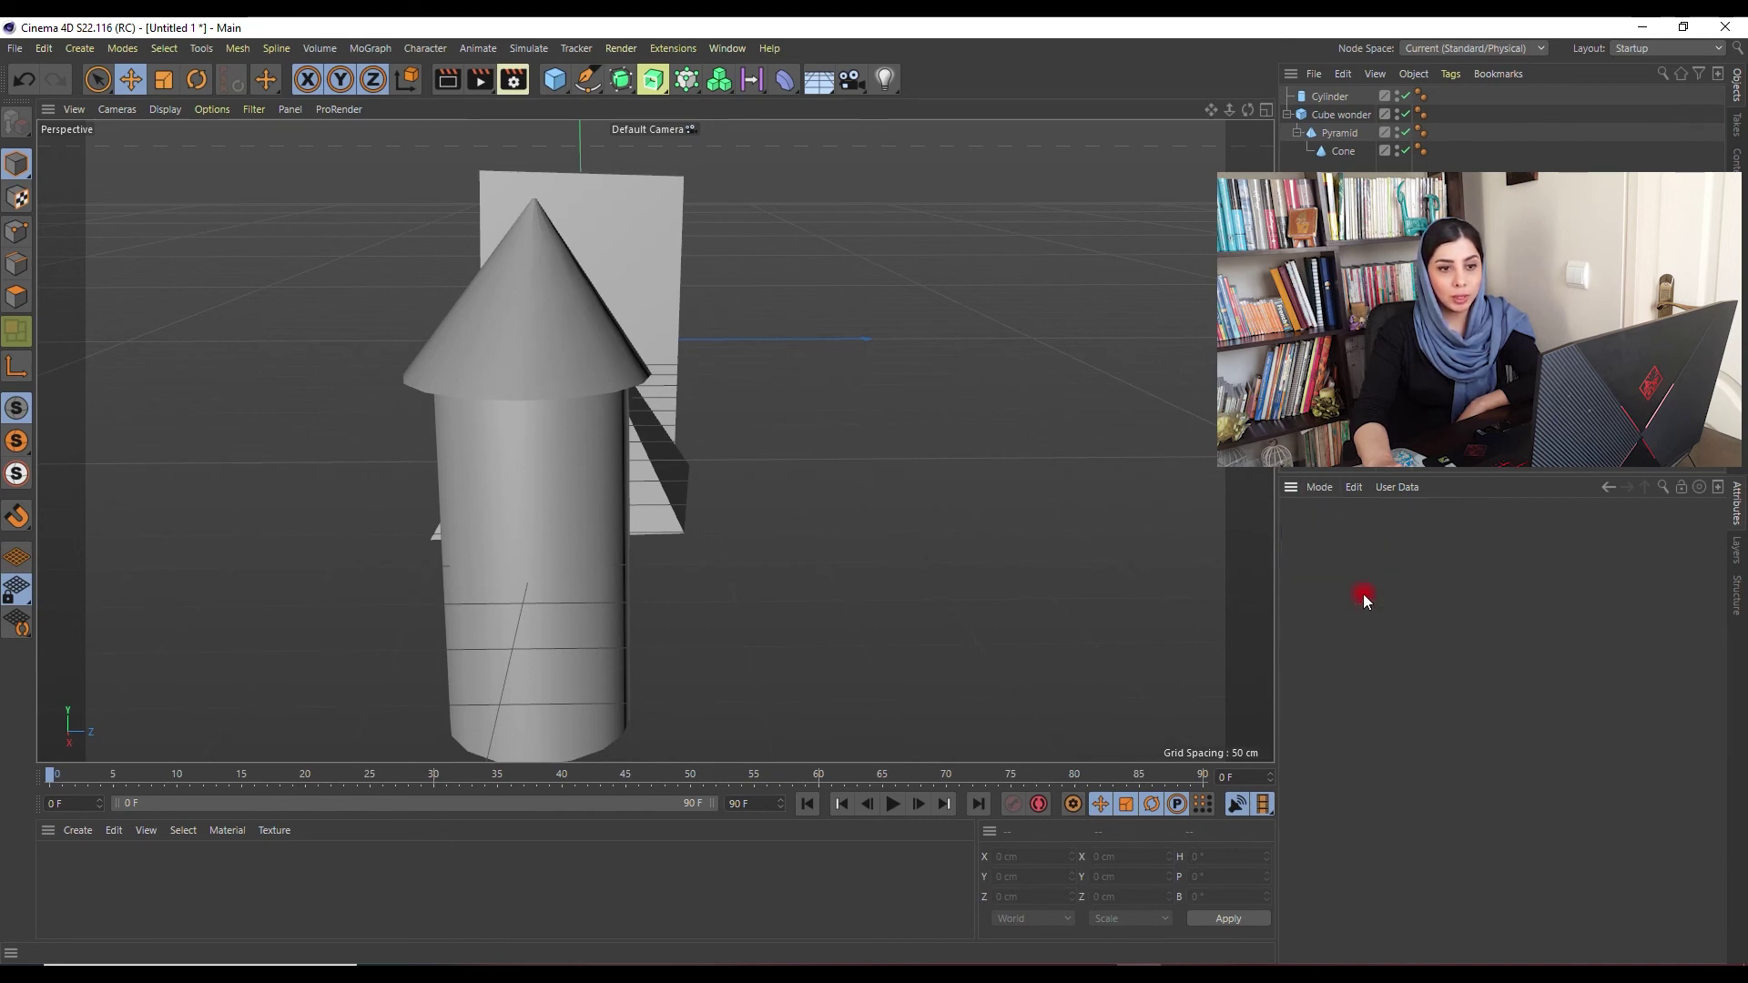
left_click(528, 499)
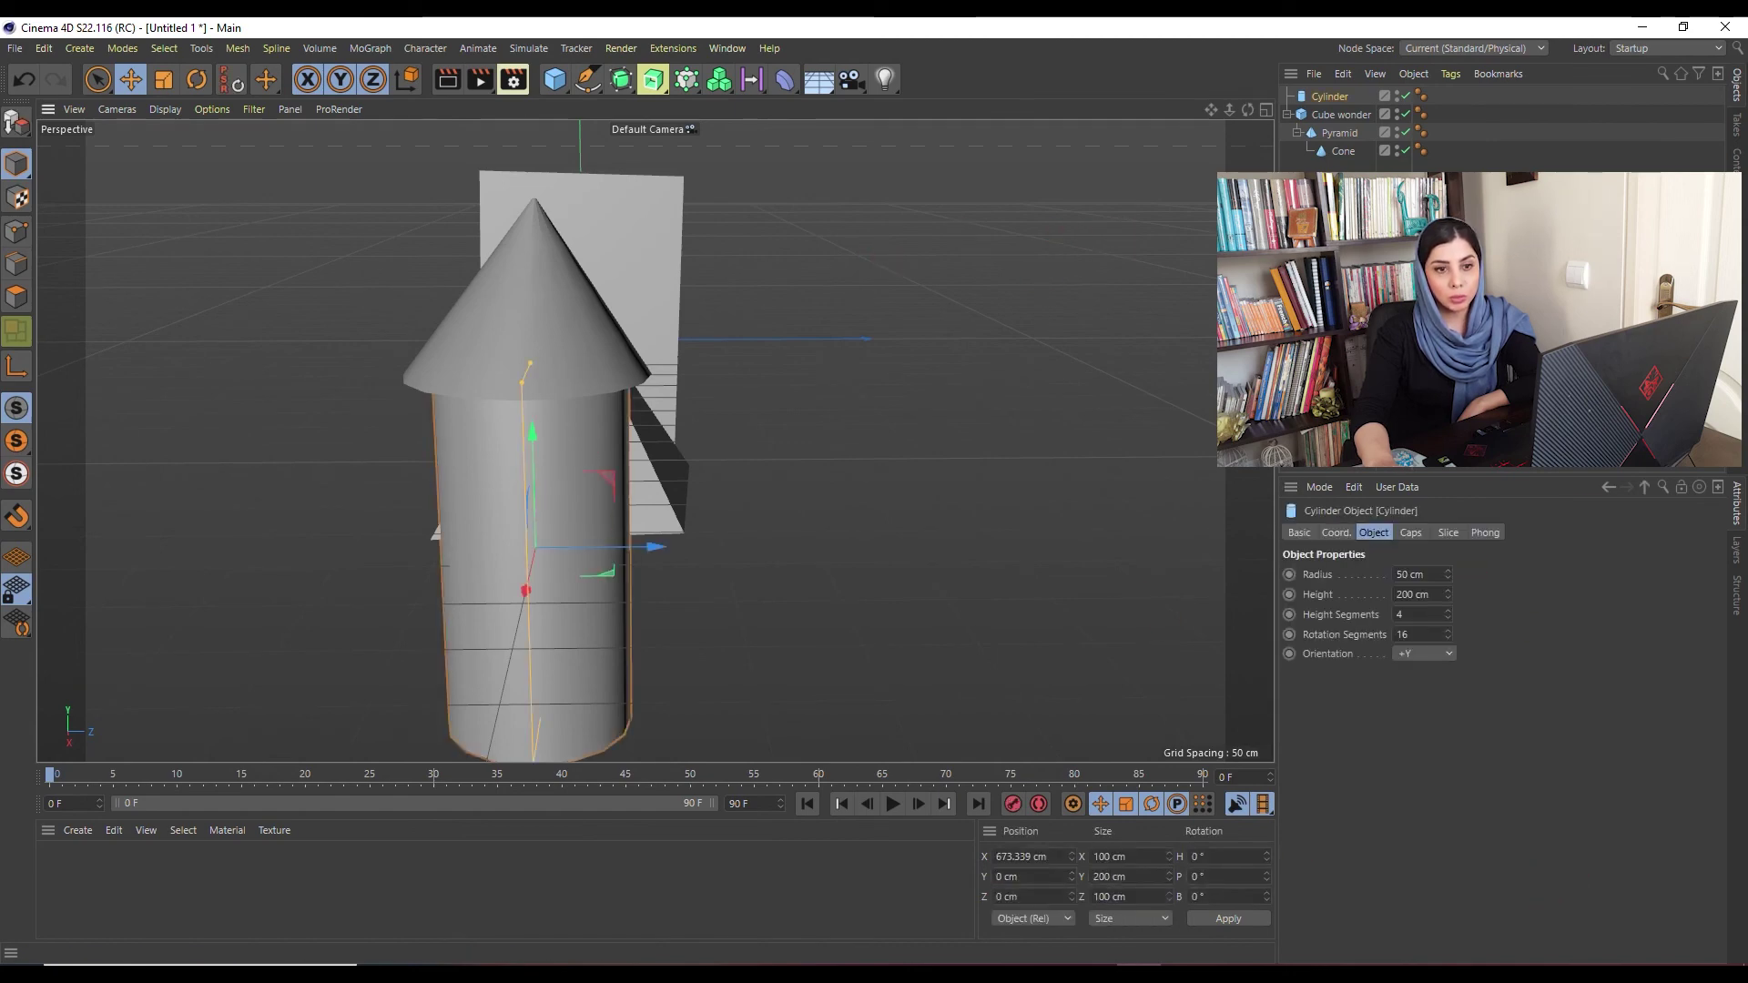
left_click(1610, 490)
left_click(1610, 490)
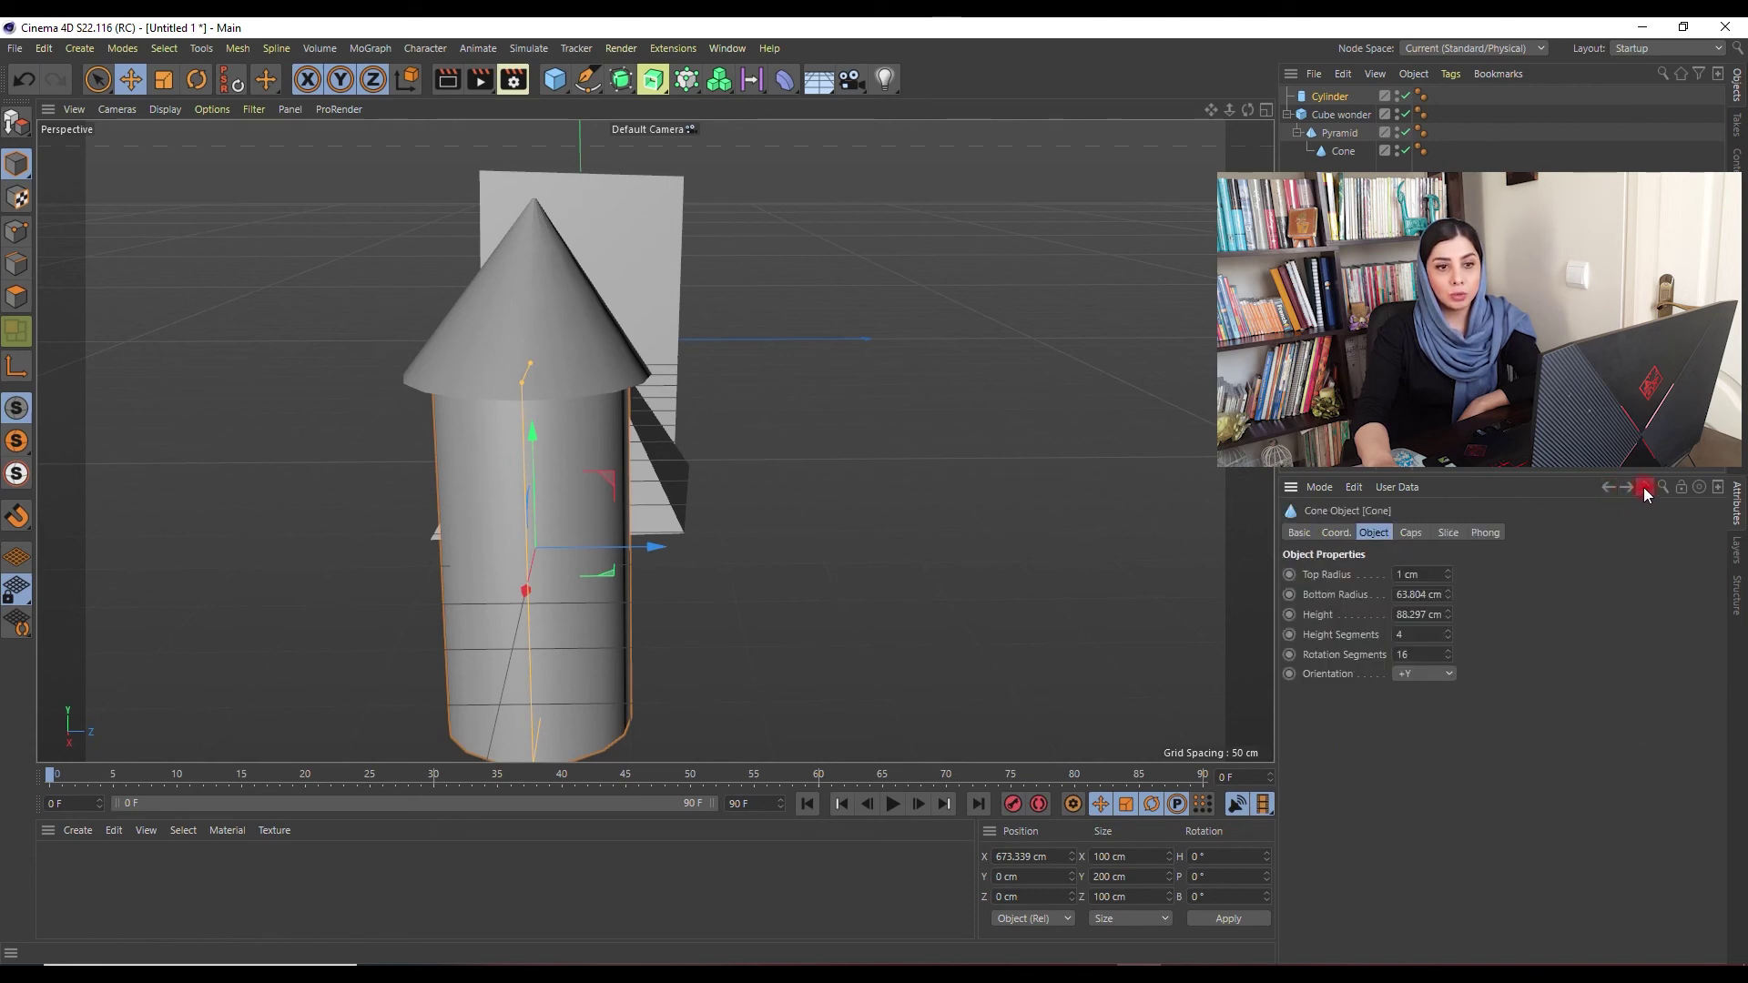
left_click(1642, 488)
left_click(1642, 488)
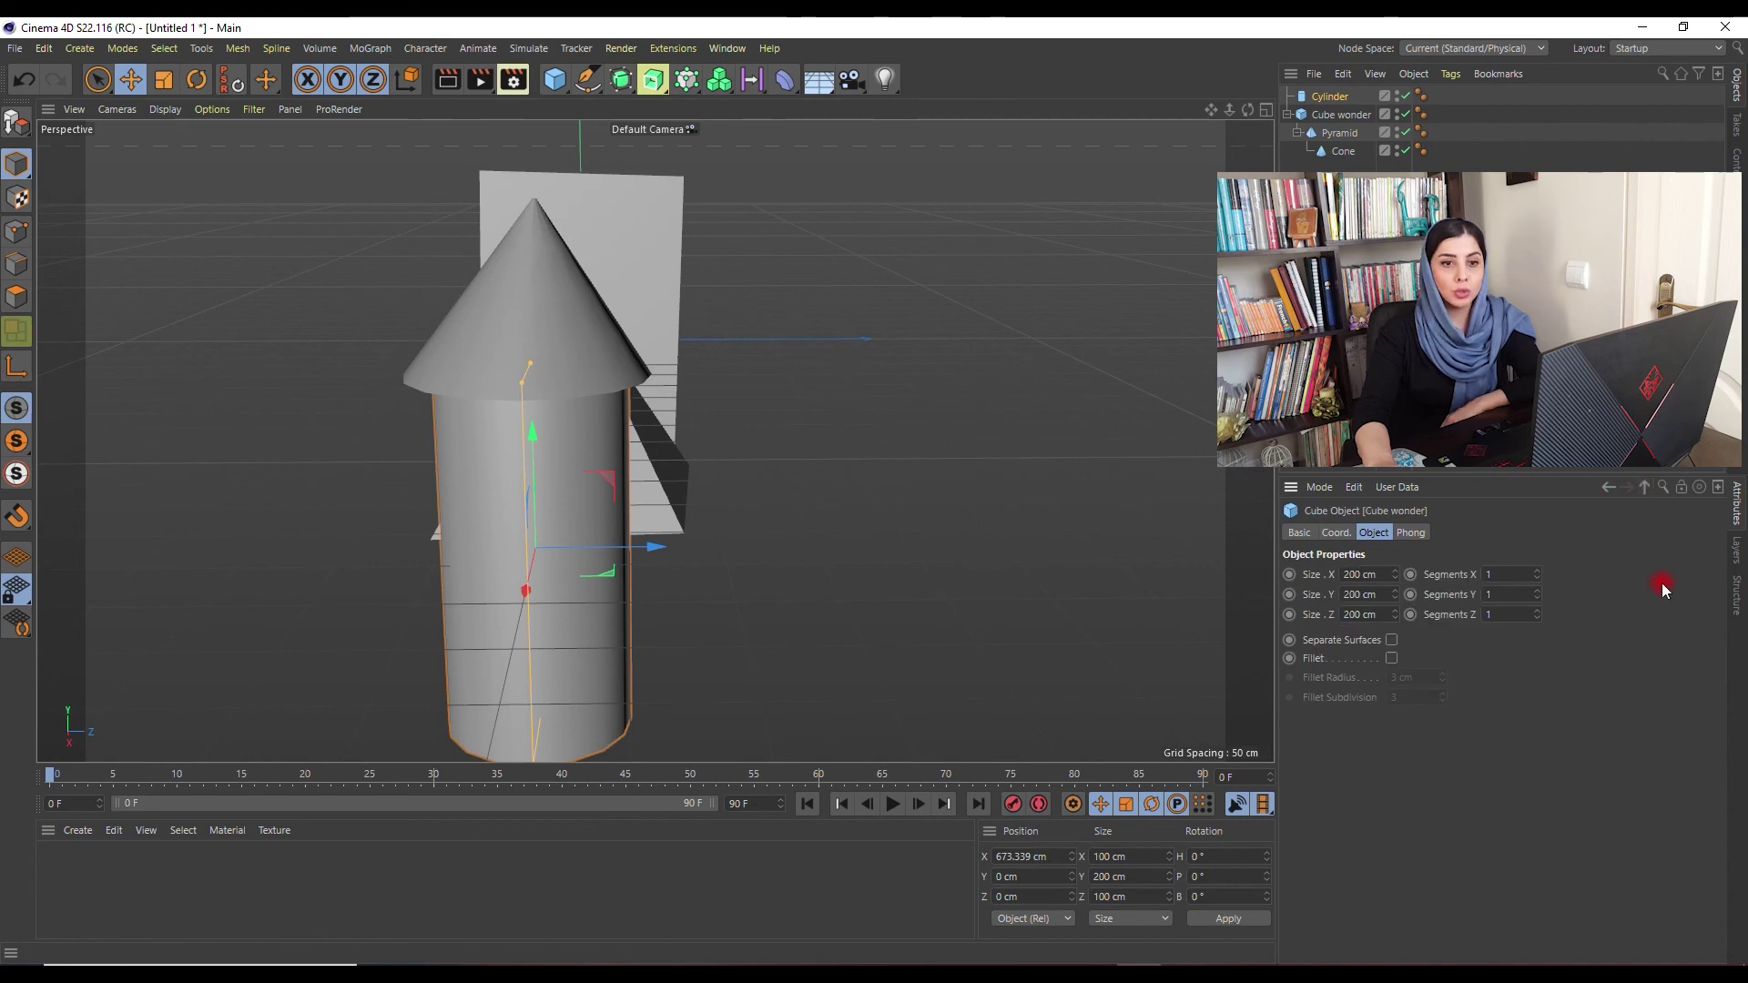
left_click(1663, 490)
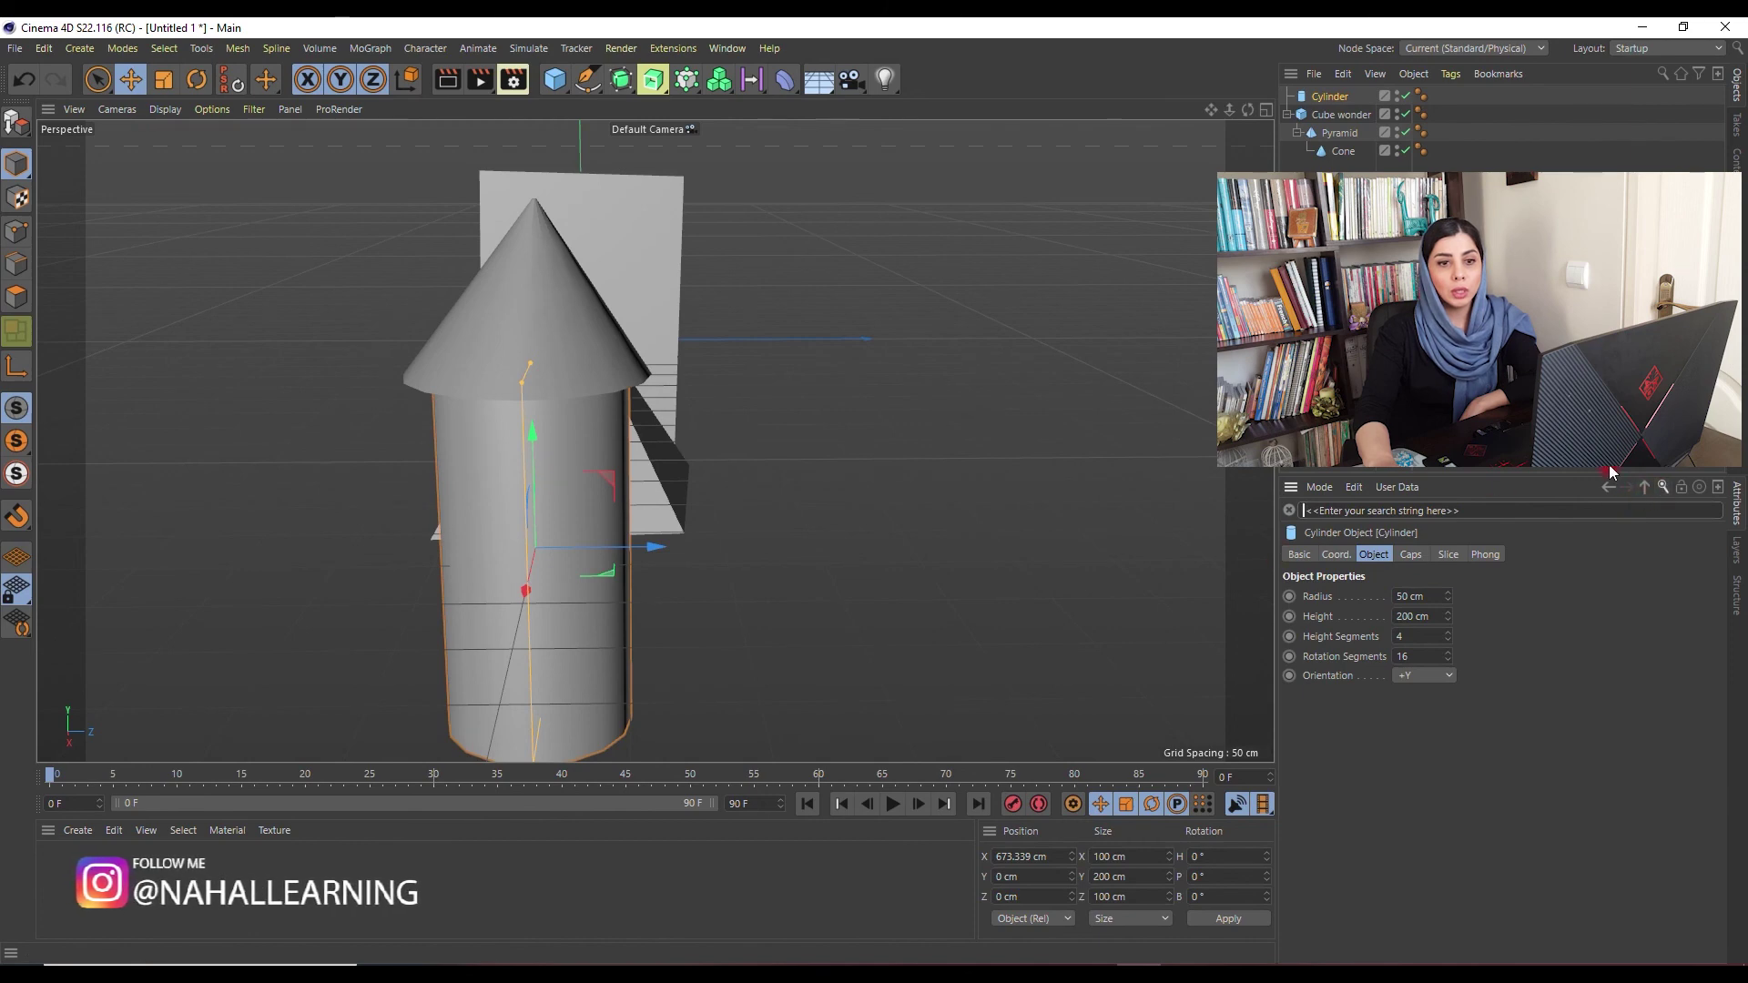
left_click(1662, 489)
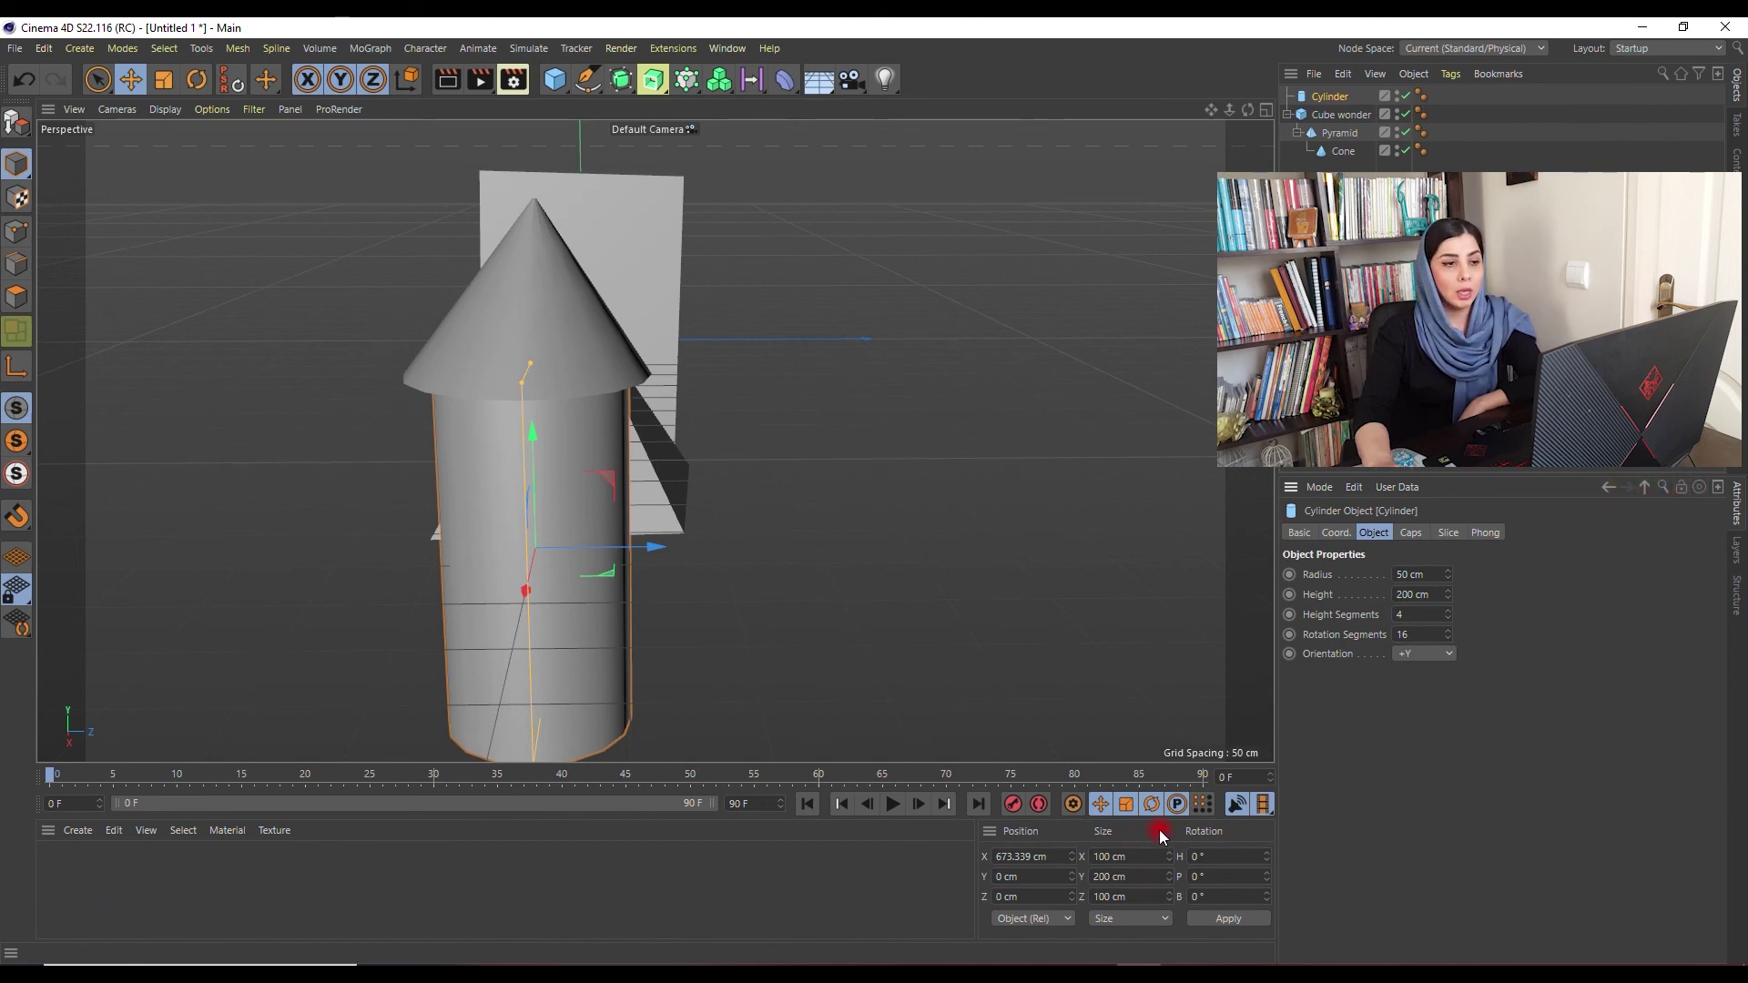
left_click(996, 643)
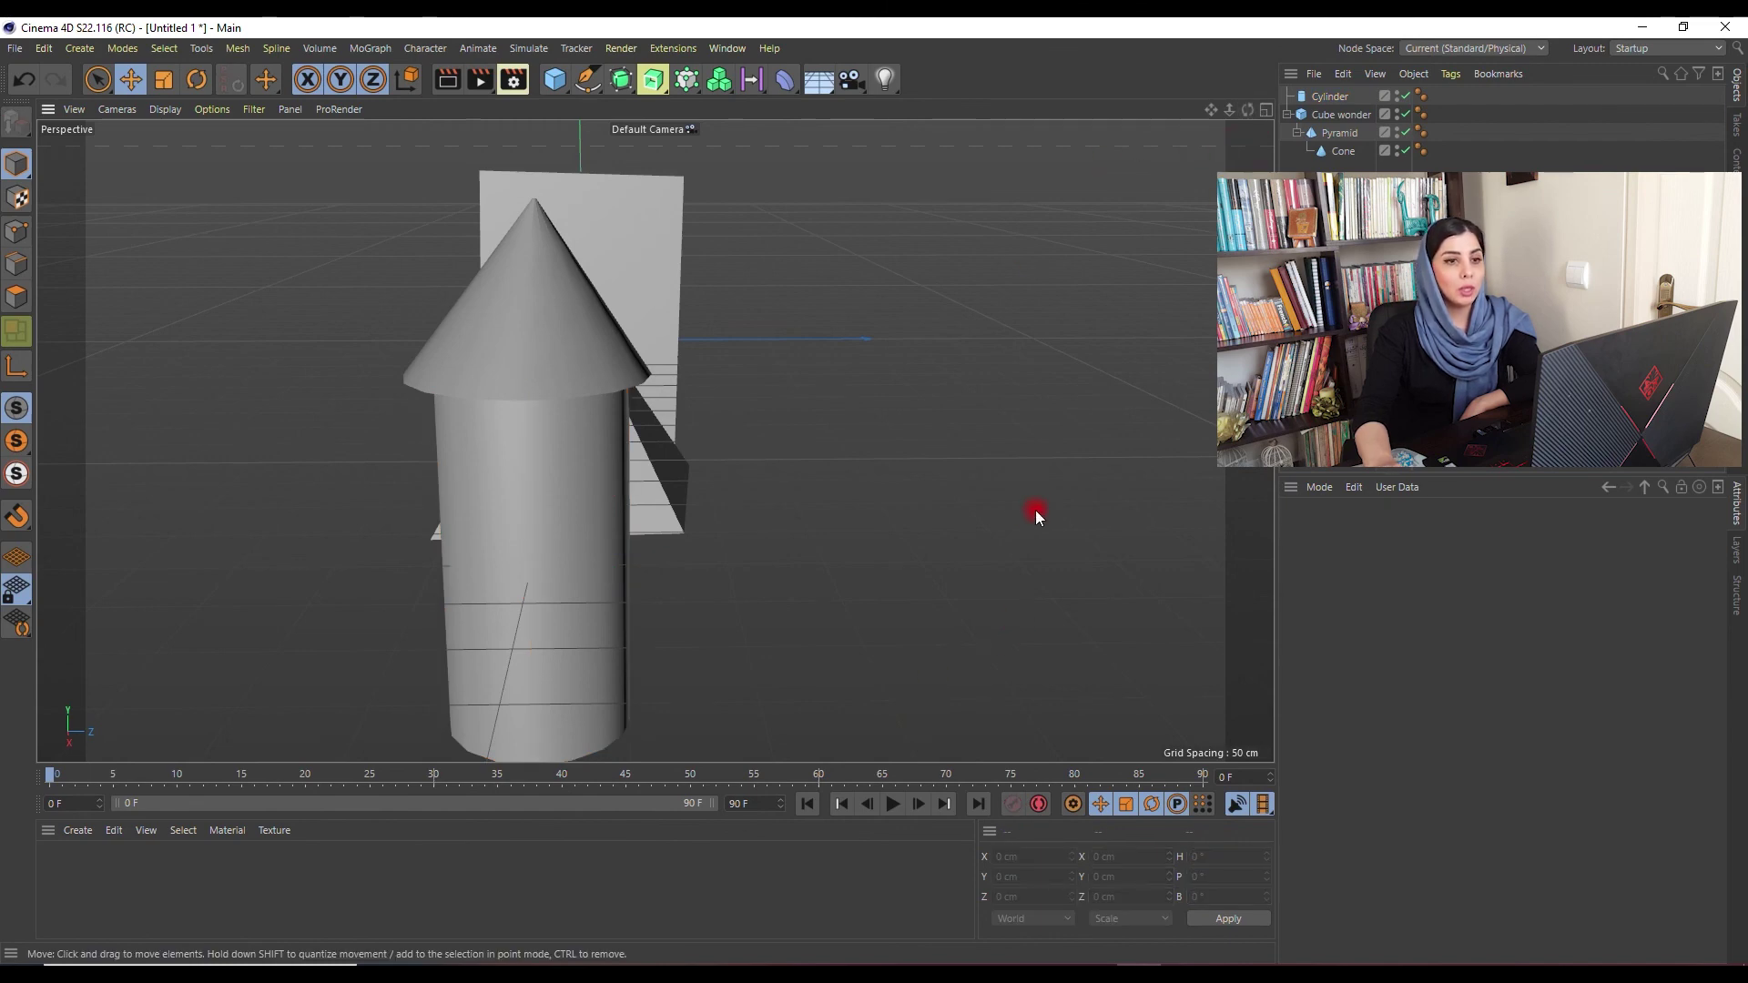
mouse_move(1248, 110)
left_mouse_down()
mouse_move(794, 477)
mouse_move(808, 483)
left_mouse_up()
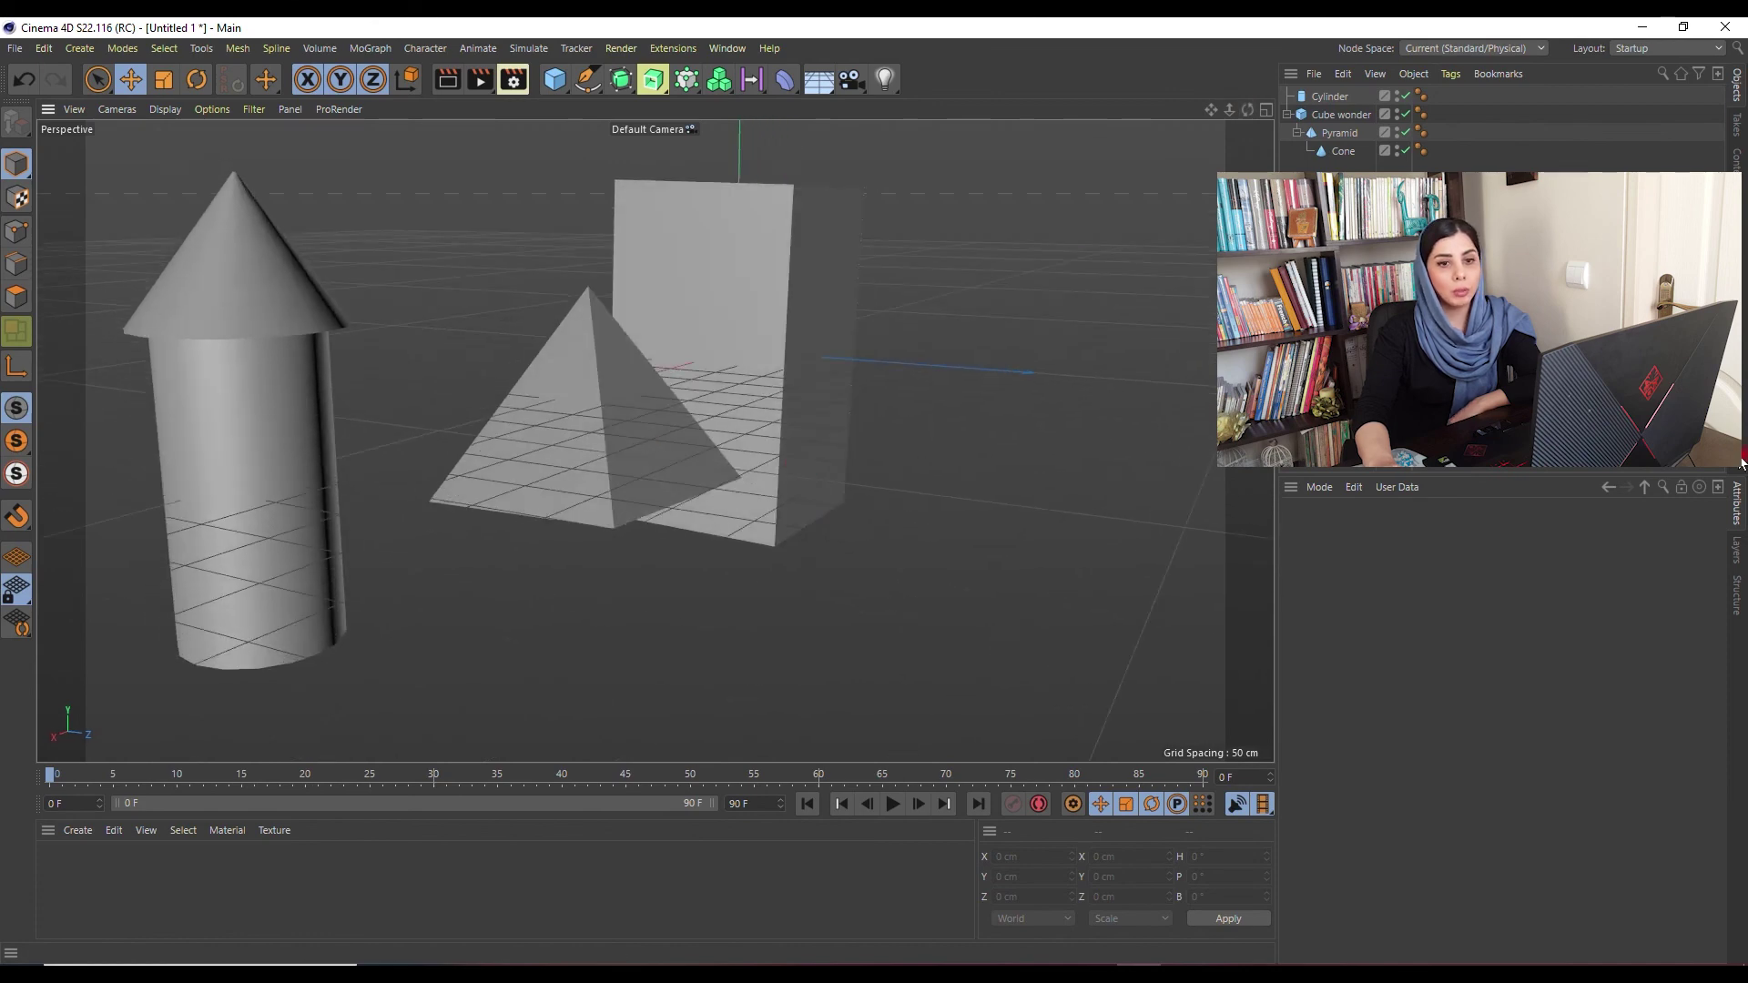